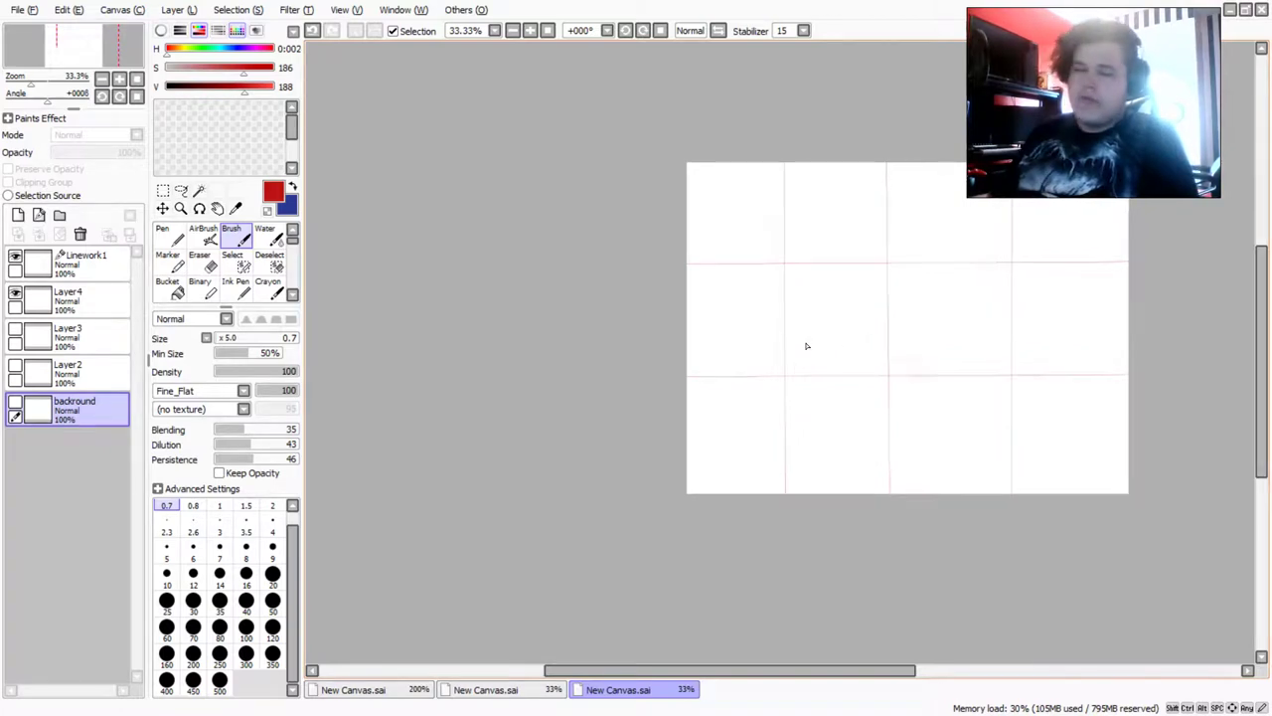
# Make Layer2 the active layer and turn on the visibility of Layer2, Layer3 and the background layer
pyautogui.scroll(-1, 833, 286)
pyautogui.scroll(1, 846, 199)
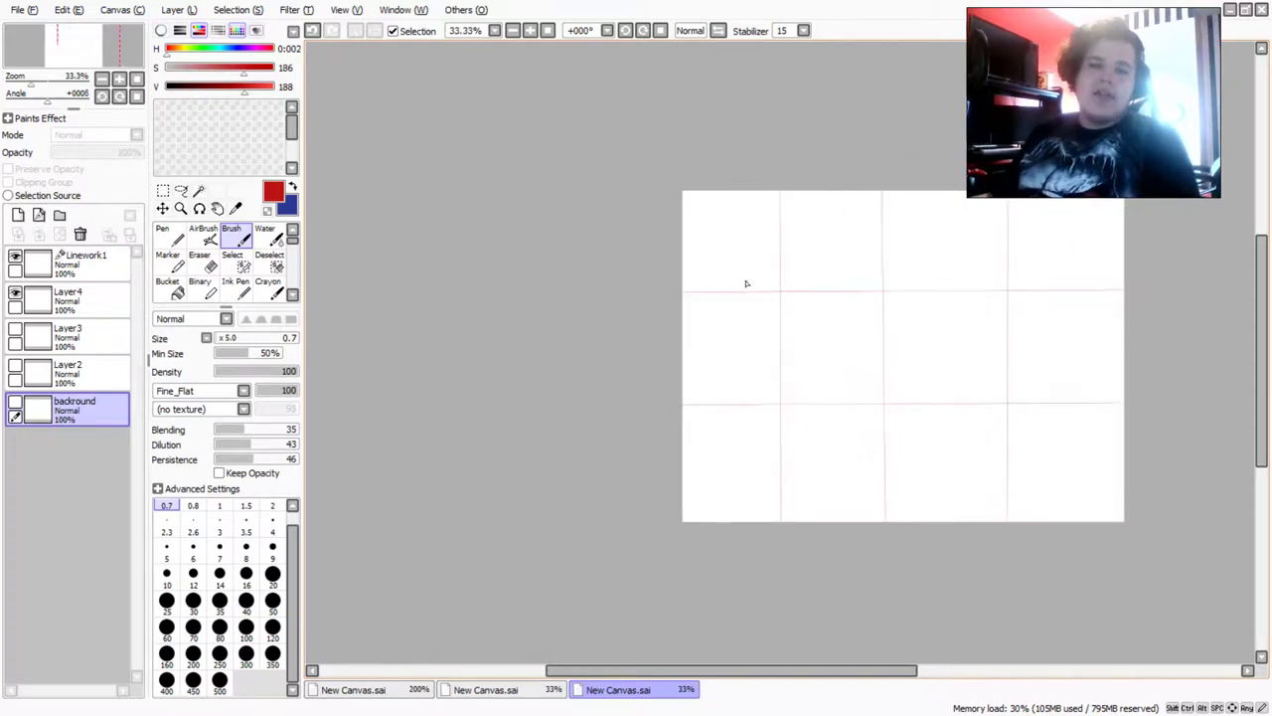
pyautogui.scroll(3, 745, 284)
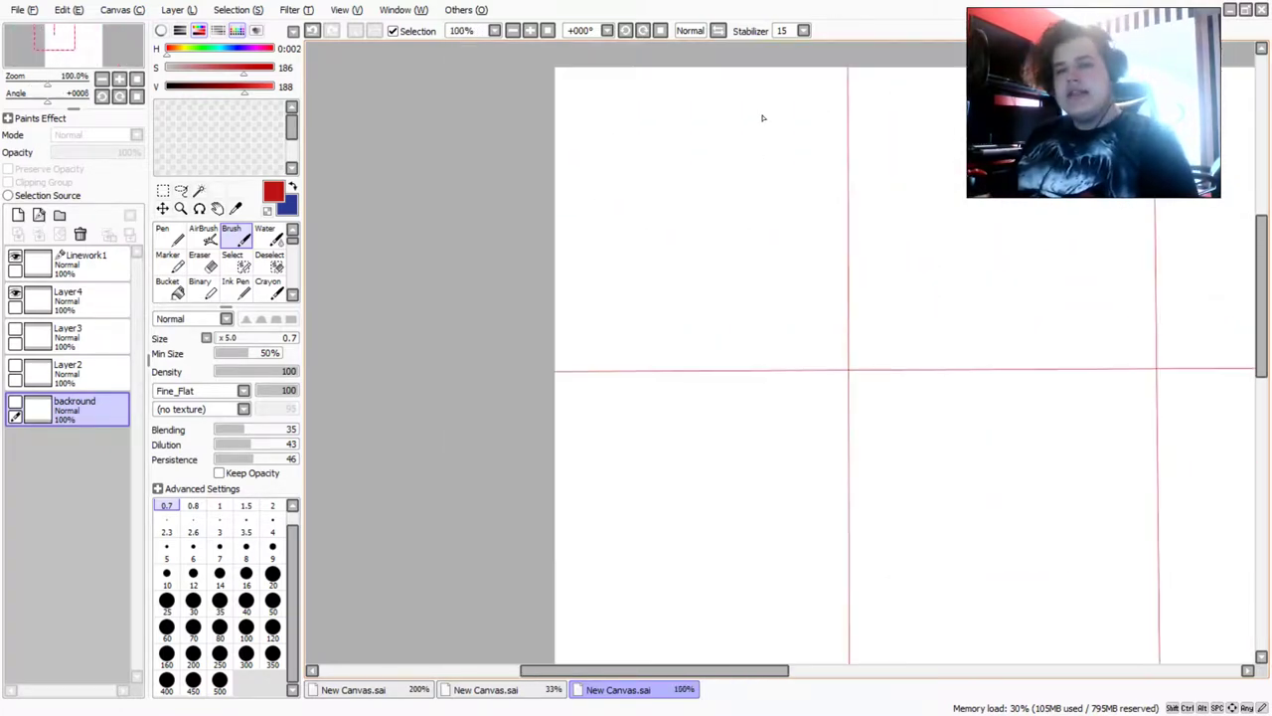
pyautogui.scroll(-1, 762, 117)
pyautogui.scroll(2, 765, 100)
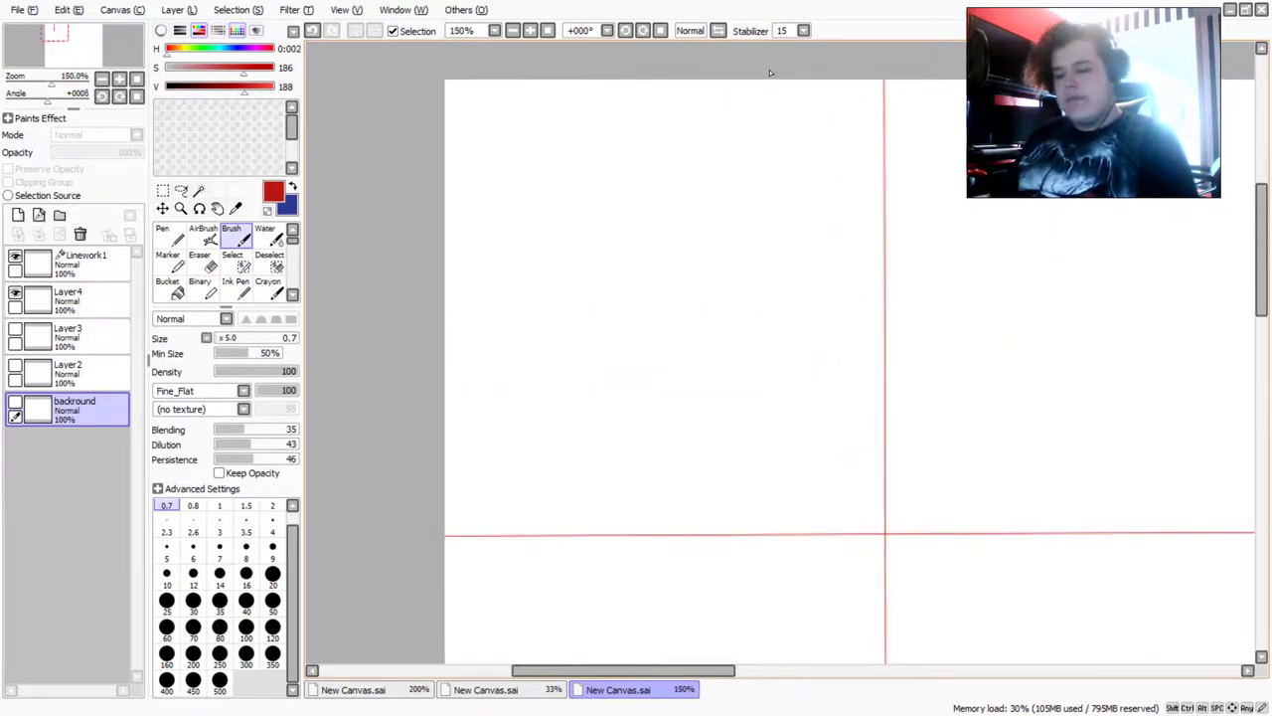
pyautogui.click(795, 296)
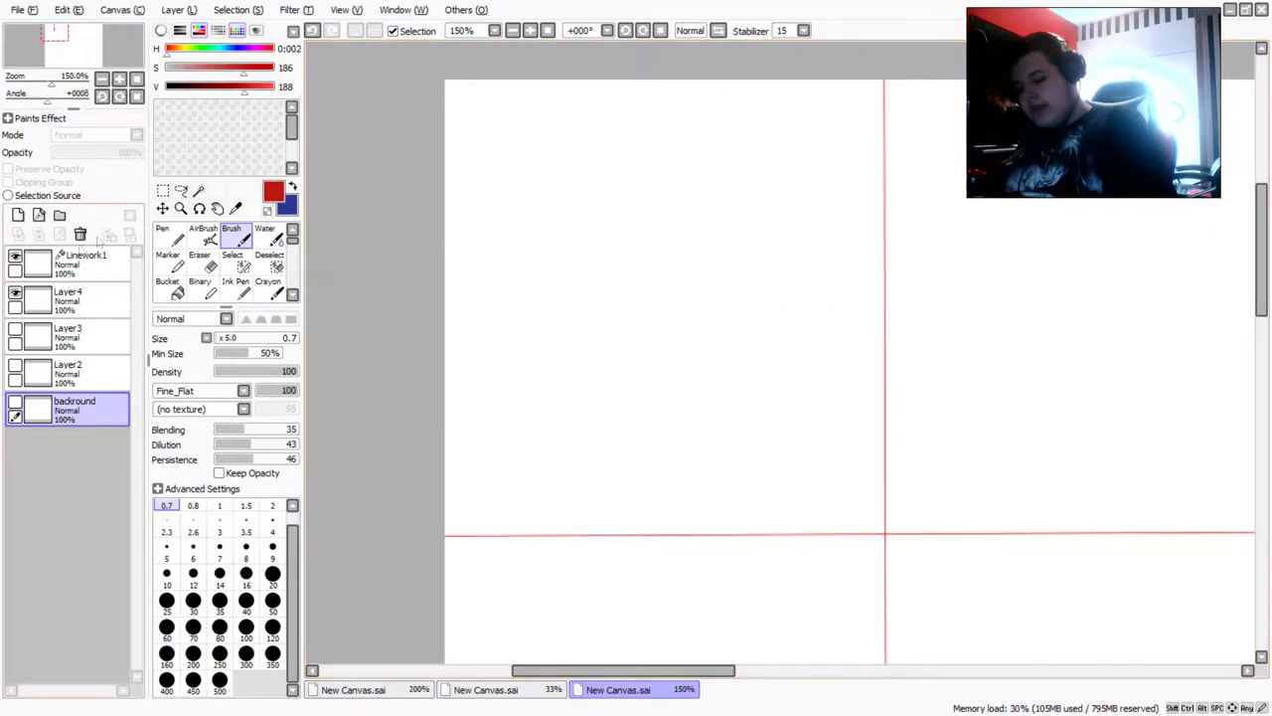
pyautogui.click(91, 368)
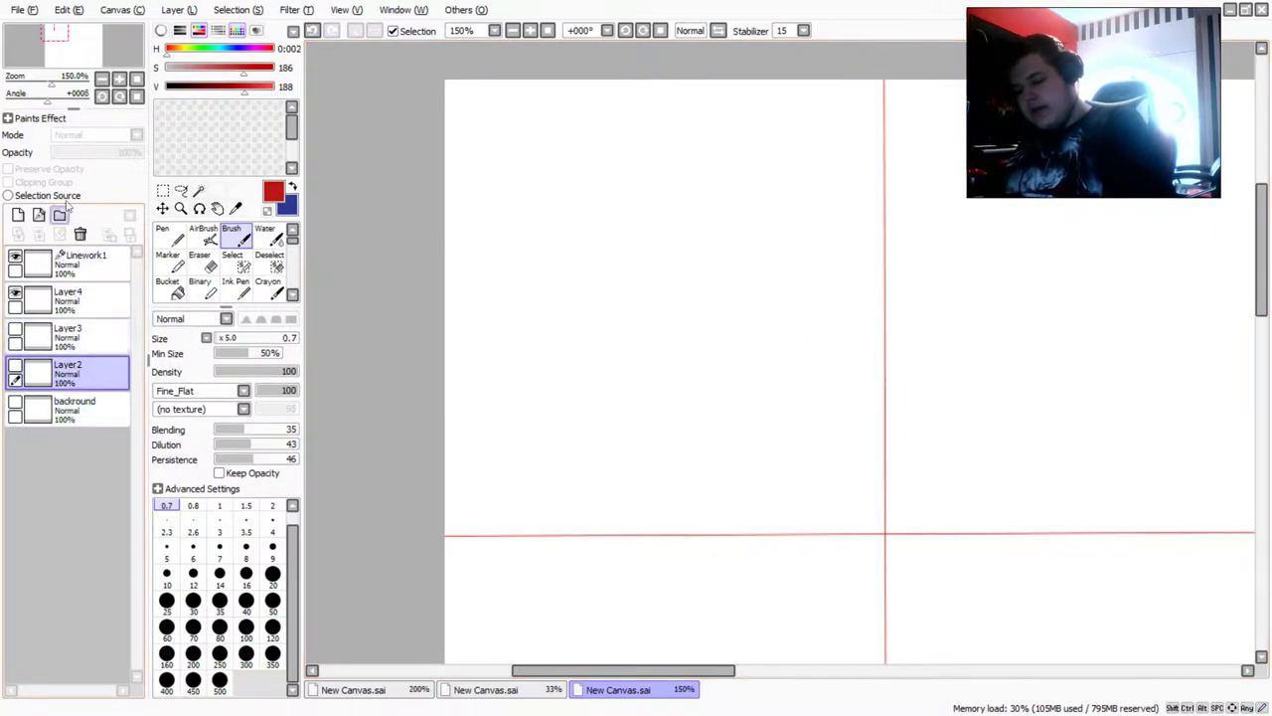
pyautogui.click(15, 366)
pyautogui.click(15, 330)
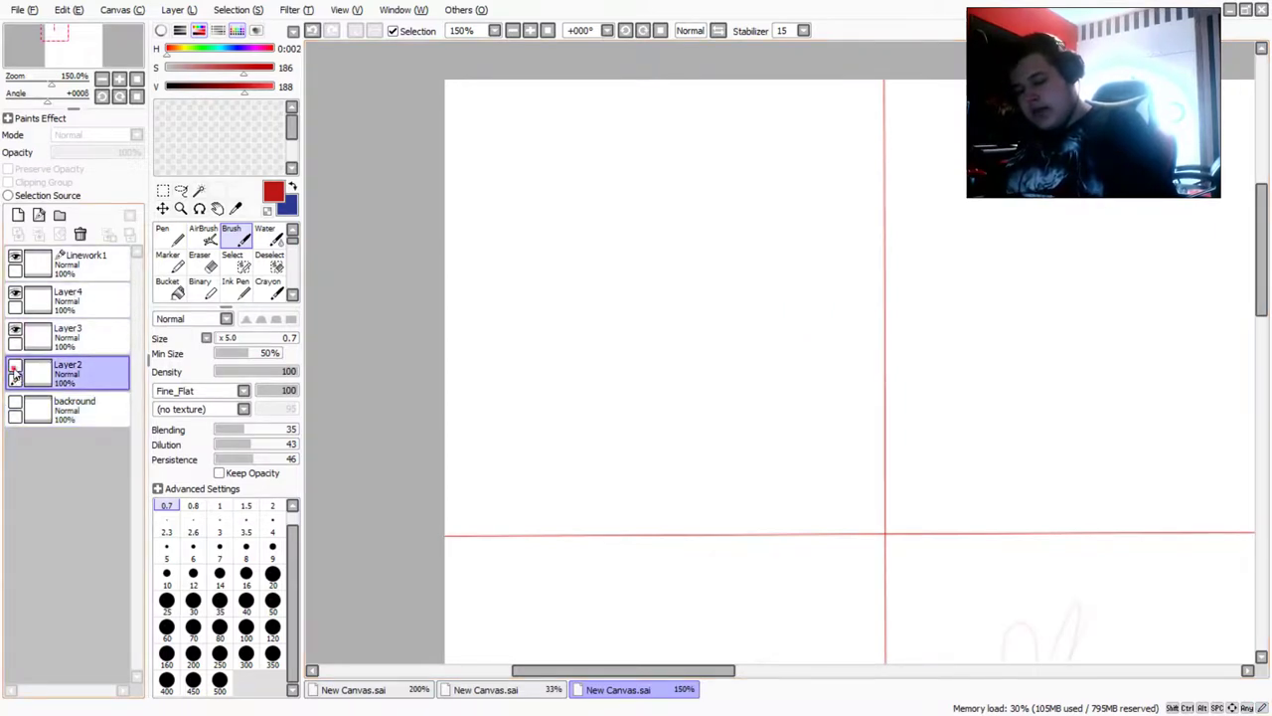
pyautogui.click(15, 403)
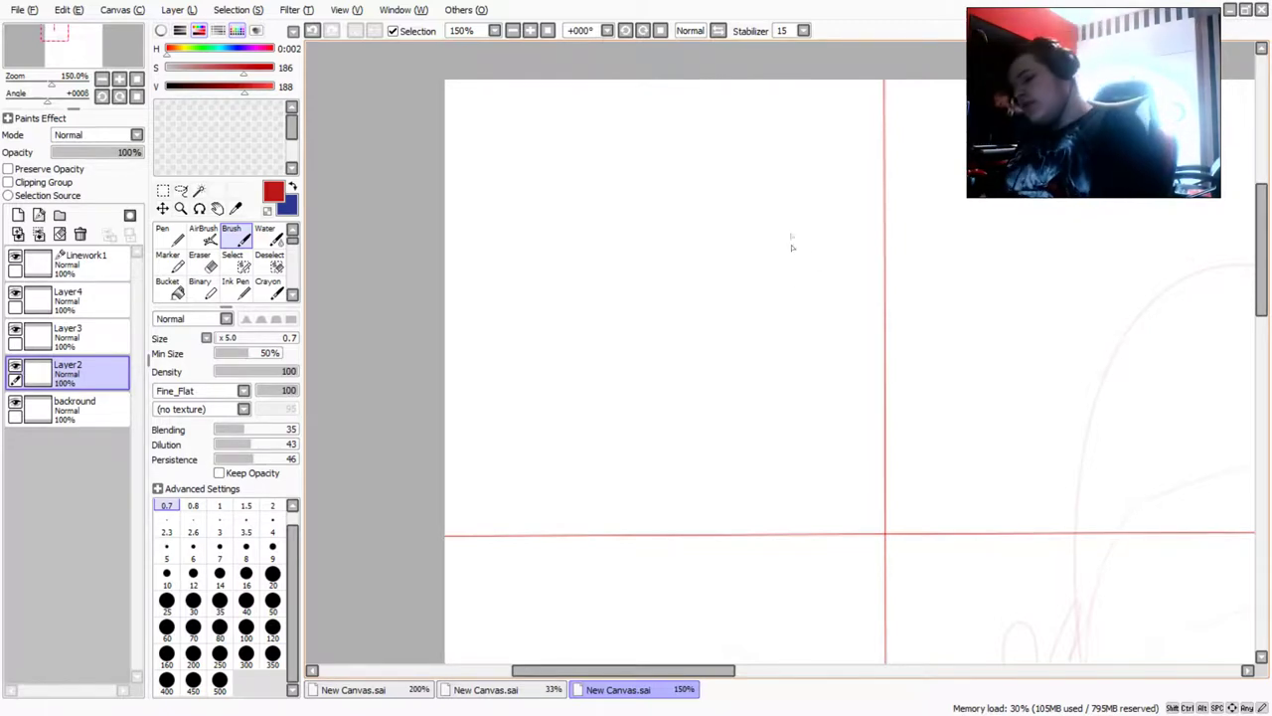
# Mark three red guide points for an angled eyebrow in the first grid cell: inner end, arch peak and outer tip
pyautogui.click(811, 292)
pyautogui.moveTo(797, 279)
pyautogui.mouseDown()
pyautogui.moveTo(783, 292)
pyautogui.moveTo(801, 276)
pyautogui.mouseUp()
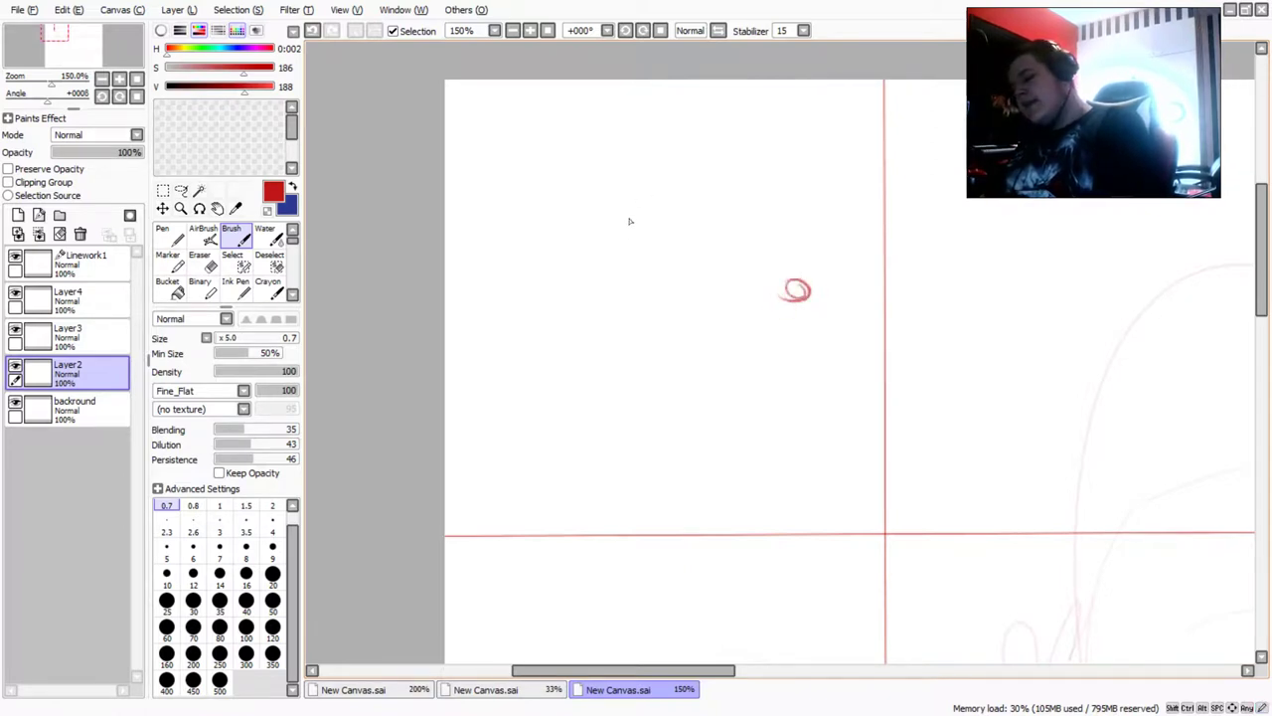
pyautogui.moveTo(638, 230); pyautogui.dragTo(632, 235)
pyautogui.click(516, 280)
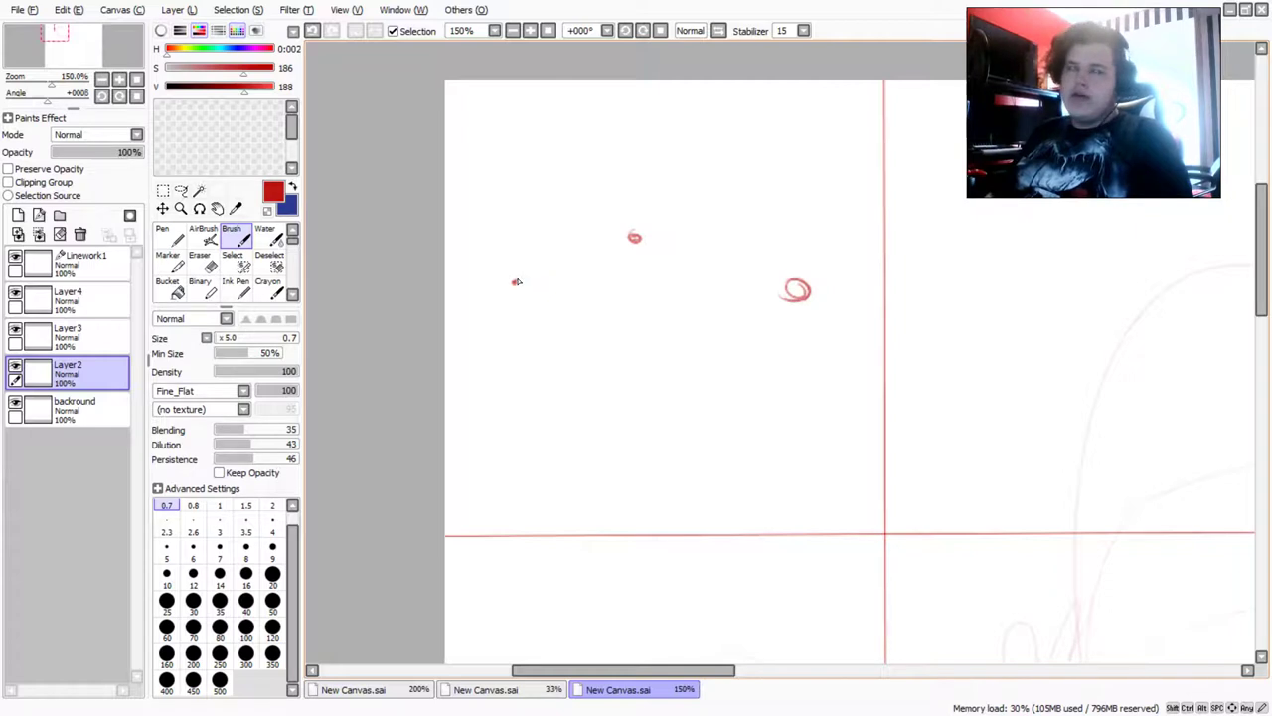
# Connect the guide points with tapering strokes to outline the angled eyebrow from its thick inner end to its pointed tip
pyautogui.moveTo(793, 299)
pyautogui.mouseDown()
pyautogui.moveTo(632, 241)
pyautogui.moveTo(781, 280)
pyautogui.moveTo(634, 238)
pyautogui.mouseUp()
pyautogui.hotkey('ctrl', 'z')
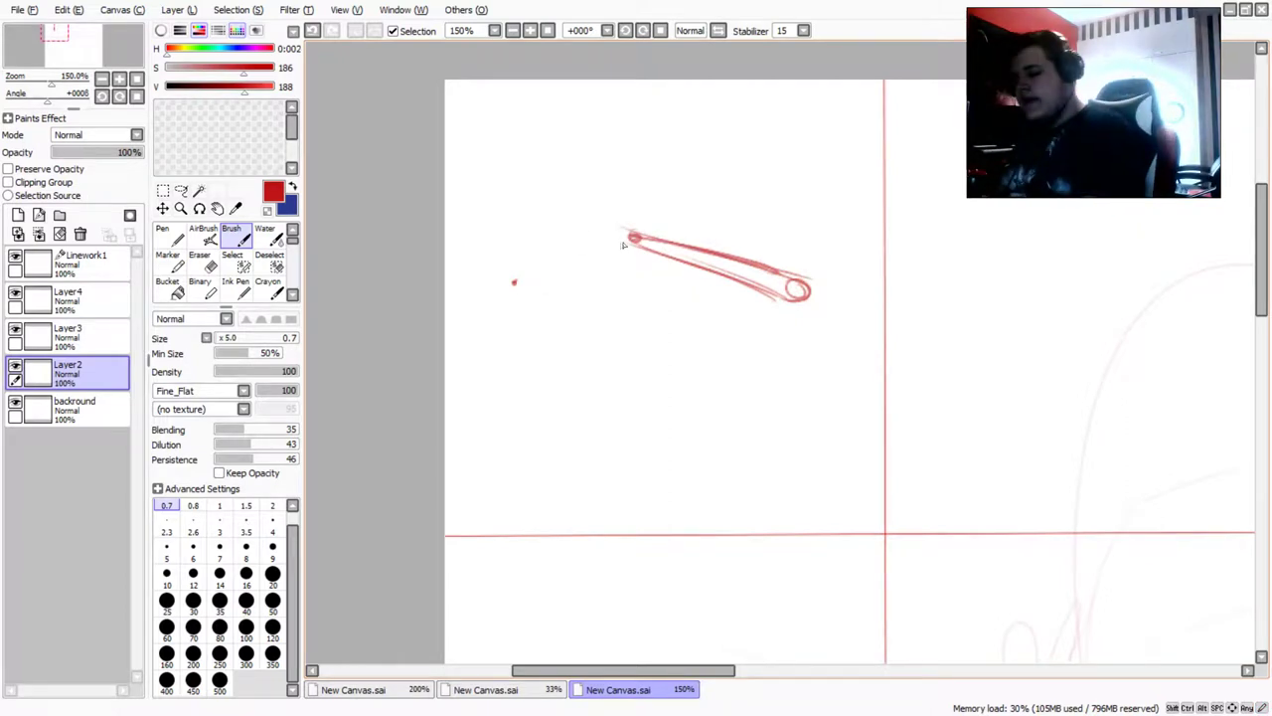
pyautogui.moveTo(613, 244)
pyautogui.mouseDown()
pyautogui.moveTo(498, 294)
pyautogui.moveTo(625, 239)
pyautogui.moveTo(574, 282)
pyautogui.moveTo(636, 259)
pyautogui.moveTo(554, 263)
pyautogui.moveTo(602, 258)
pyautogui.moveTo(519, 280)
pyautogui.mouseUp()
pyautogui.moveTo(507, 285); pyautogui.dragTo(613, 242)
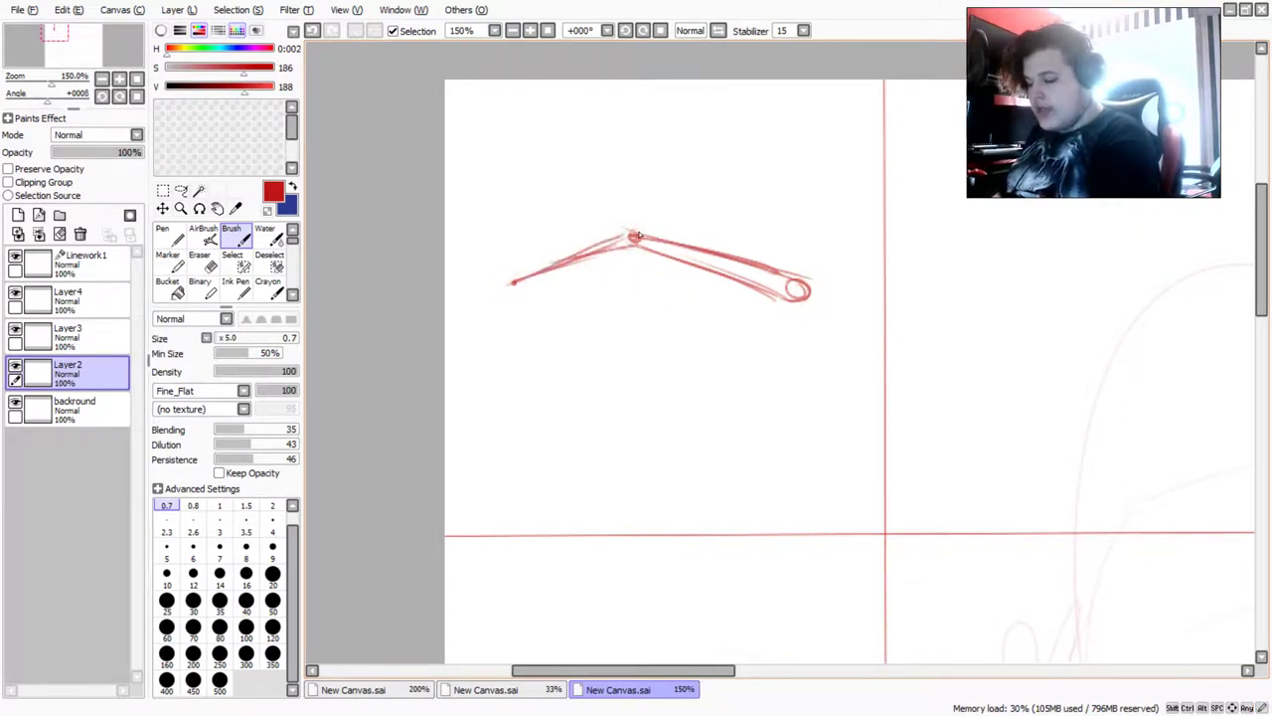
# Close off the angled eyebrow's thick inner end and shade it with scribbled strokes
pyautogui.moveTo(785, 303)
pyautogui.mouseDown()
pyautogui.moveTo(809, 292)
pyautogui.moveTo(793, 280)
pyautogui.mouseUp()
pyautogui.hotkey('ctrl', 'z')
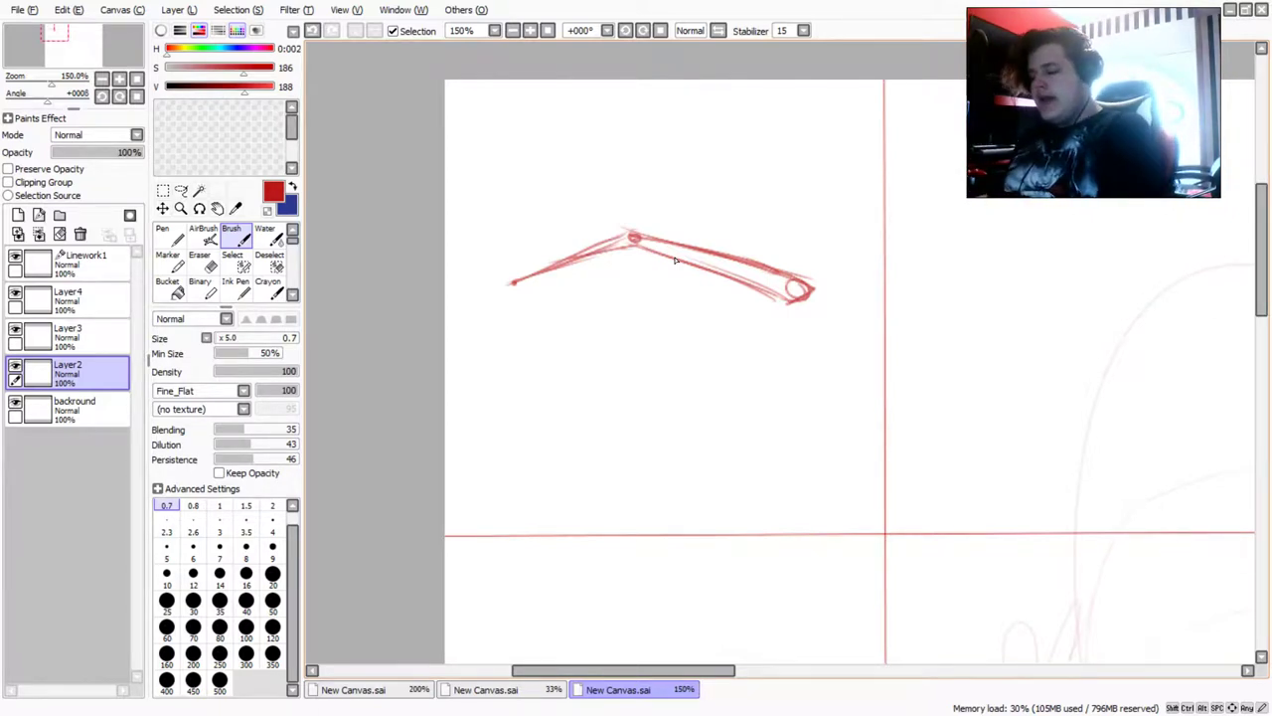
pyautogui.moveTo(784, 293)
pyautogui.mouseDown()
pyautogui.moveTo(801, 296)
pyautogui.moveTo(731, 240)
pyautogui.mouseUp()
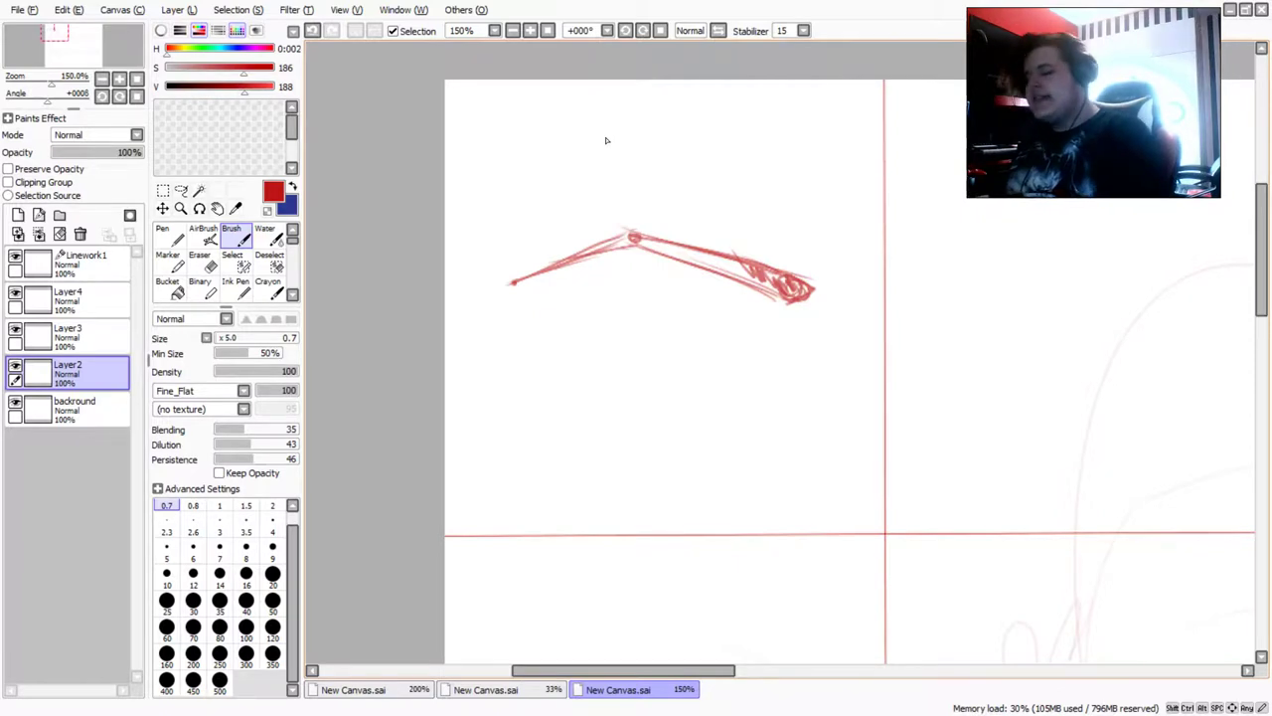
# Sketch the curved inner end and the upper and lower edges of a thick, blocky eyebrow in the second grid cell
pyautogui.scroll(-2, 607, 140)
pyautogui.scroll(4, 605, 145)
pyautogui.scroll(-2, 708, 266)
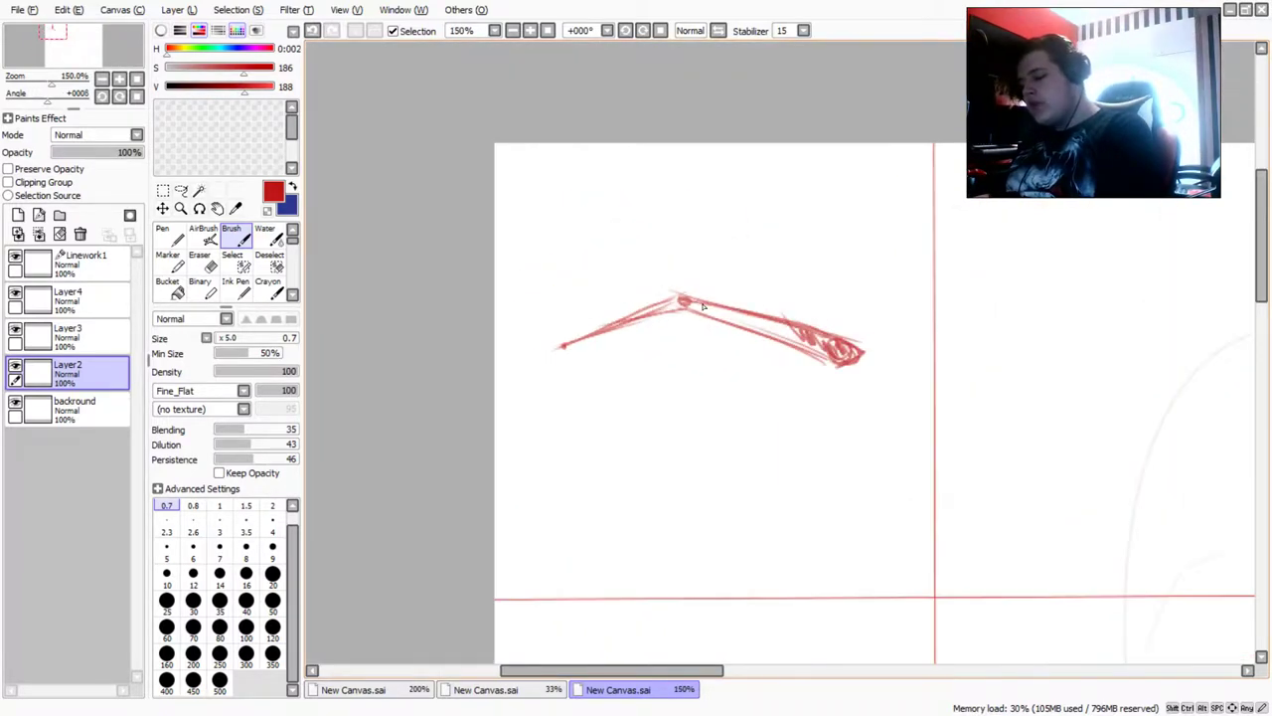
pyautogui.scroll(-2, 702, 306)
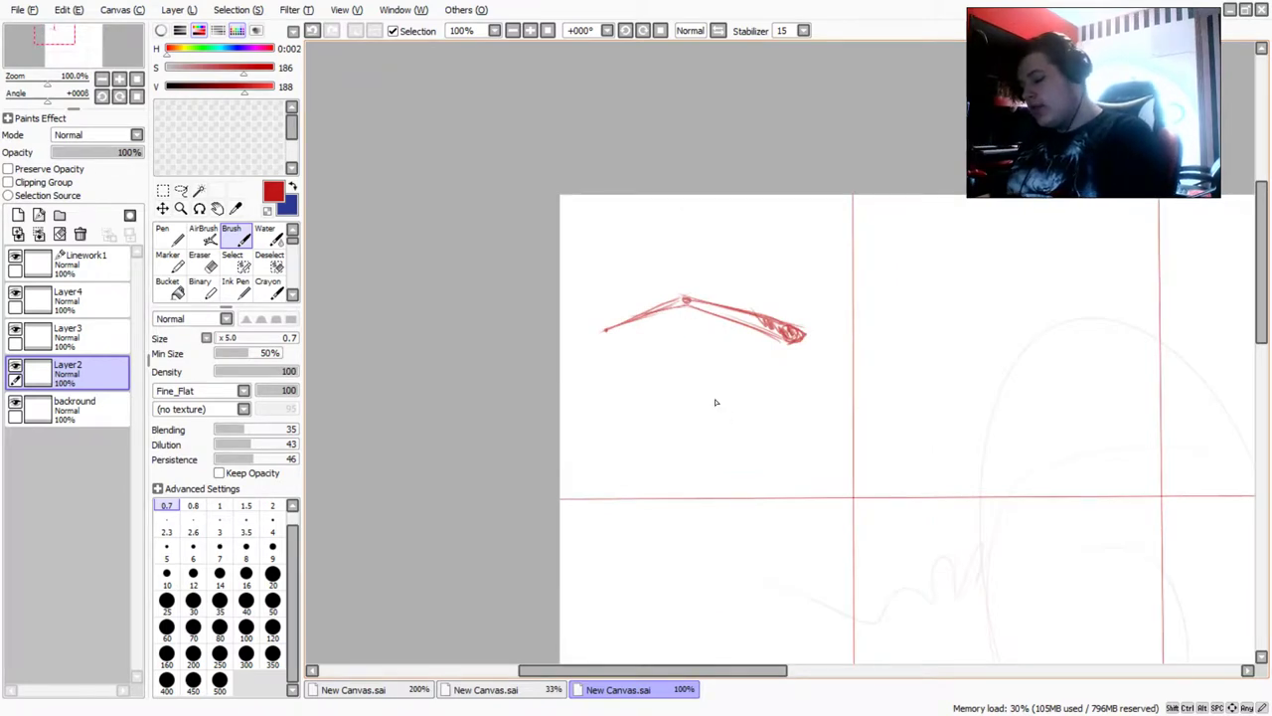
pyautogui.scroll(1, 715, 402)
pyautogui.scroll(-1, 723, 353)
pyautogui.scroll(-2, 973, 288)
pyautogui.scroll(2, 1123, 290)
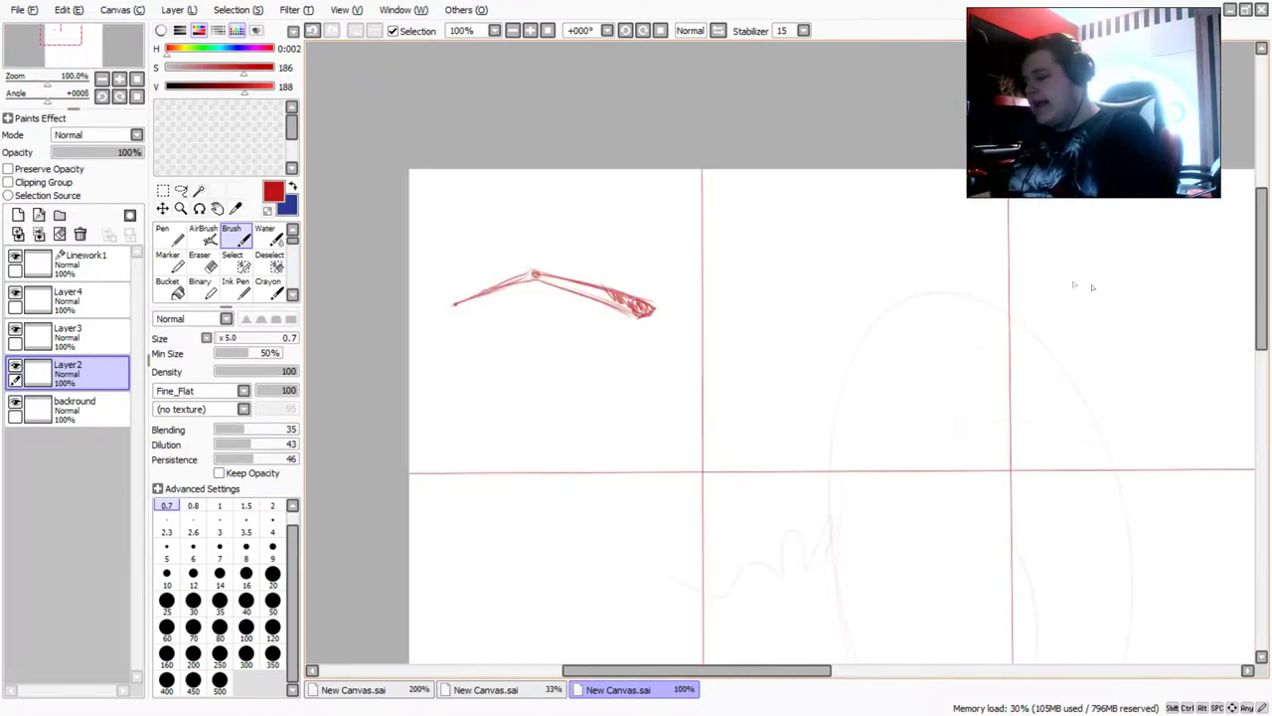
pyautogui.scroll(1, 1068, 261)
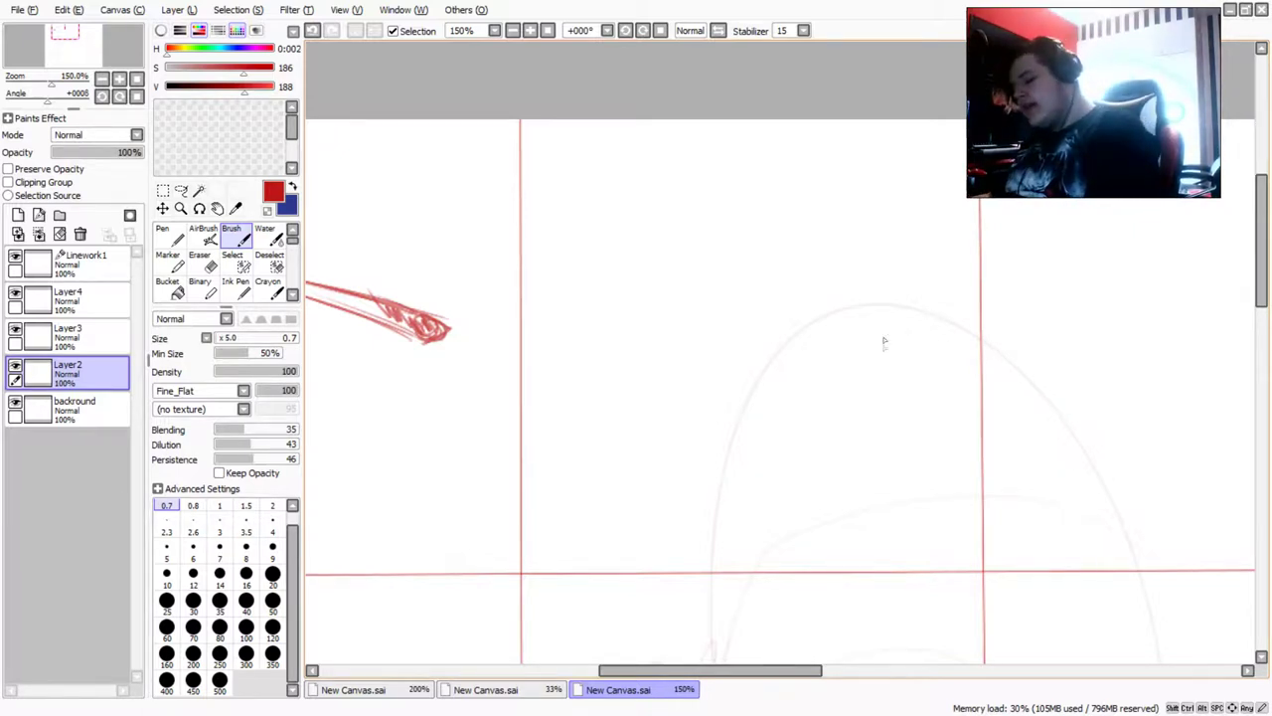
pyautogui.moveTo(893, 298)
pyautogui.mouseDown()
pyautogui.moveTo(887, 338)
pyautogui.moveTo(890, 288)
pyautogui.moveTo(869, 368)
pyautogui.moveTo(887, 294)
pyautogui.mouseUp()
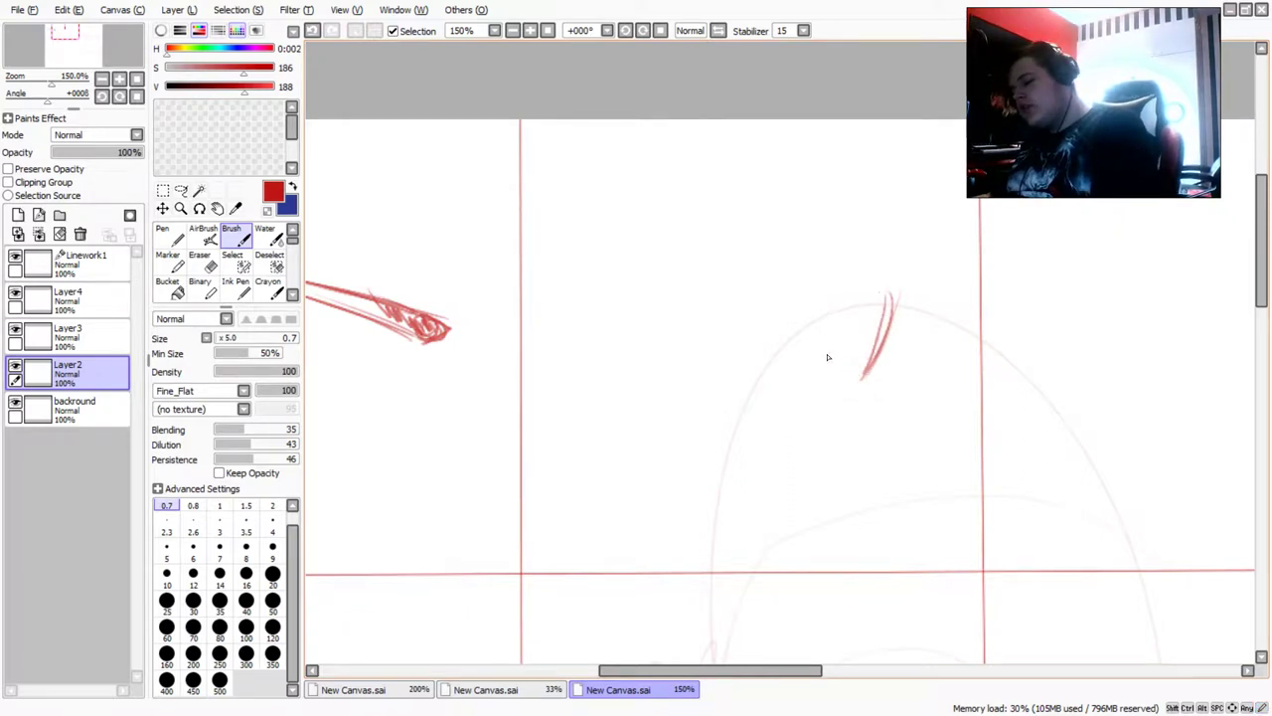
pyautogui.moveTo(858, 383); pyautogui.dragTo(670, 316)
pyautogui.moveTo(832, 363)
pyautogui.mouseDown()
pyautogui.moveTo(591, 309)
pyautogui.moveTo(624, 324)
pyautogui.mouseUp()
pyautogui.moveTo(874, 301)
pyautogui.mouseDown()
pyautogui.moveTo(812, 256)
pyautogui.moveTo(727, 231)
pyautogui.mouseUp()
pyautogui.moveTo(857, 292); pyautogui.dragTo(707, 221)
pyautogui.moveTo(874, 311); pyautogui.dragTo(691, 234)
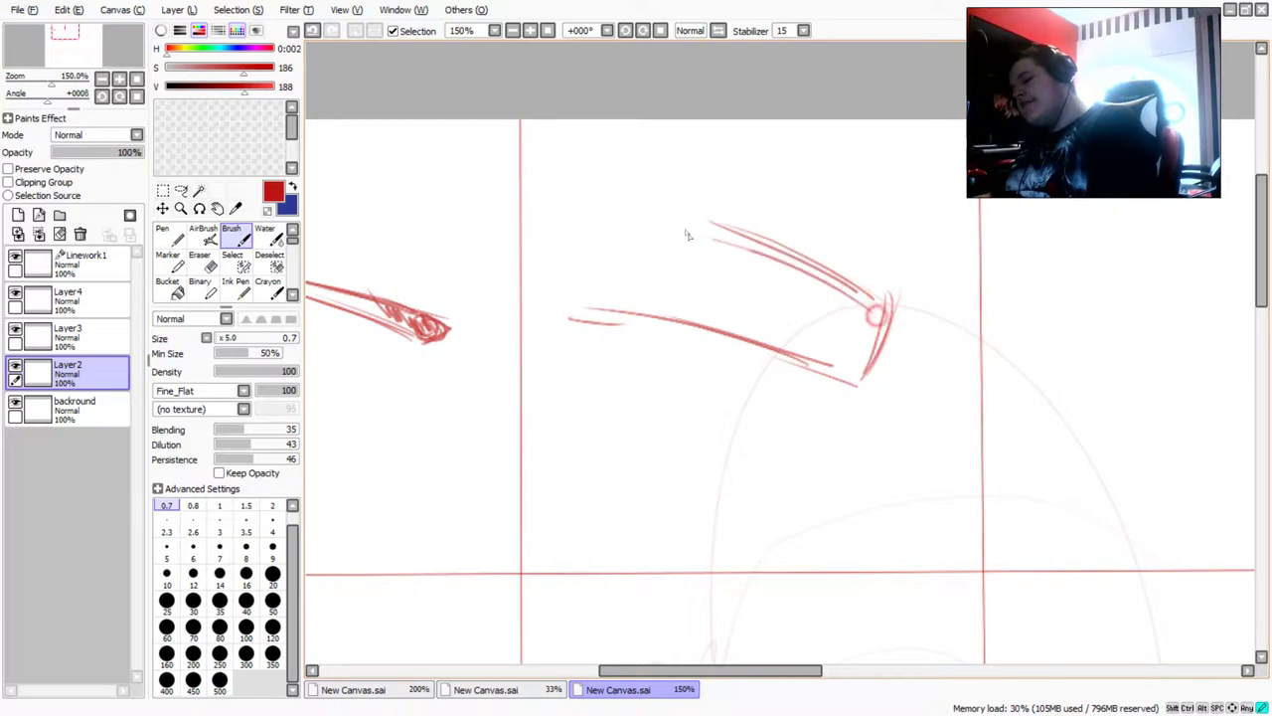
# Close the thick eyebrow's outer end with a slanted stroke and reinforce its edges and inner end with extra lines
pyautogui.moveTo(606, 298); pyautogui.dragTo(684, 228)
pyautogui.moveTo(894, 321); pyautogui.dragTo(696, 215)
pyautogui.moveTo(821, 280)
pyautogui.mouseDown()
pyautogui.moveTo(684, 221)
pyautogui.moveTo(604, 315)
pyautogui.mouseUp()
pyautogui.moveTo(859, 392); pyautogui.dragTo(773, 353)
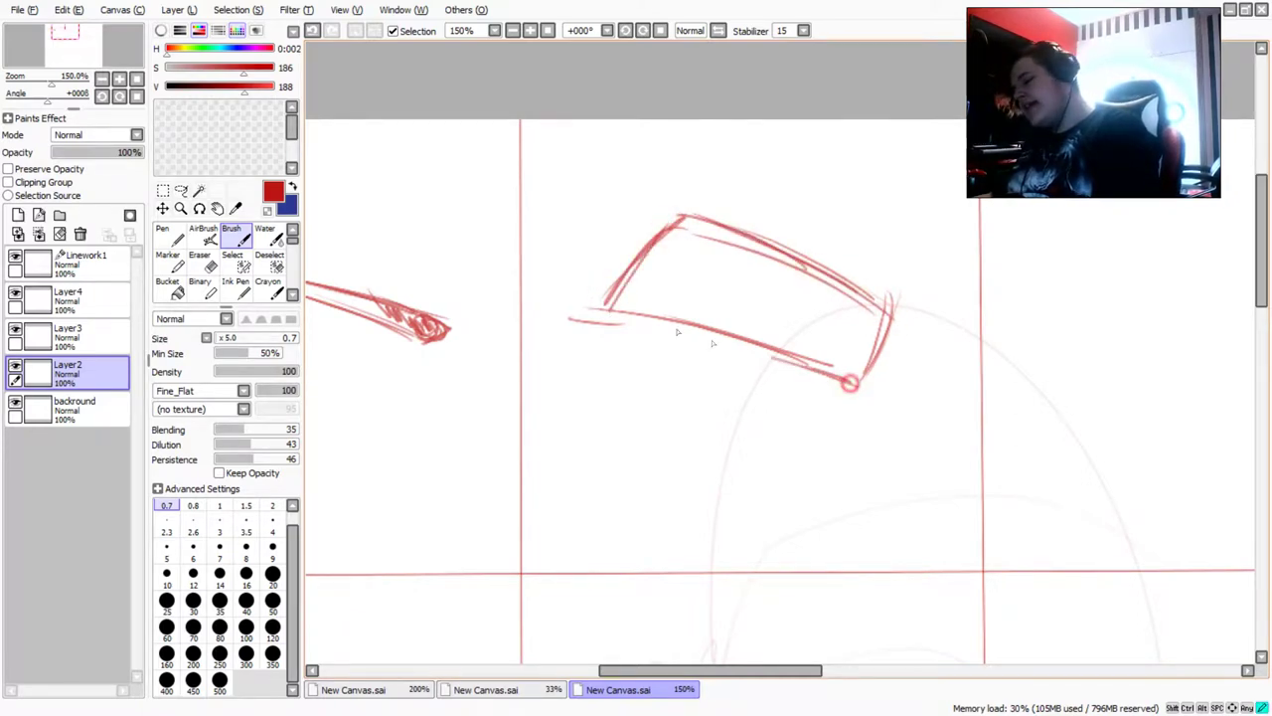
pyautogui.moveTo(676, 328)
pyautogui.mouseDown()
pyautogui.moveTo(817, 374)
pyautogui.moveTo(621, 312)
pyautogui.mouseUp()
pyautogui.moveTo(888, 338)
pyautogui.mouseDown()
pyautogui.moveTo(870, 374)
pyautogui.moveTo(892, 331)
pyautogui.moveTo(876, 246)
pyautogui.moveTo(893, 320)
pyautogui.mouseUp()
pyautogui.moveTo(886, 380)
pyautogui.mouseDown()
pyautogui.moveTo(912, 321)
pyautogui.moveTo(910, 281)
pyautogui.mouseUp()
# Erase the lower stray stroke beyond the thick eyebrow's outer end with the Eraser
pyautogui.scroll(-1, 921, 231)
pyautogui.scroll(4, 898, 275)
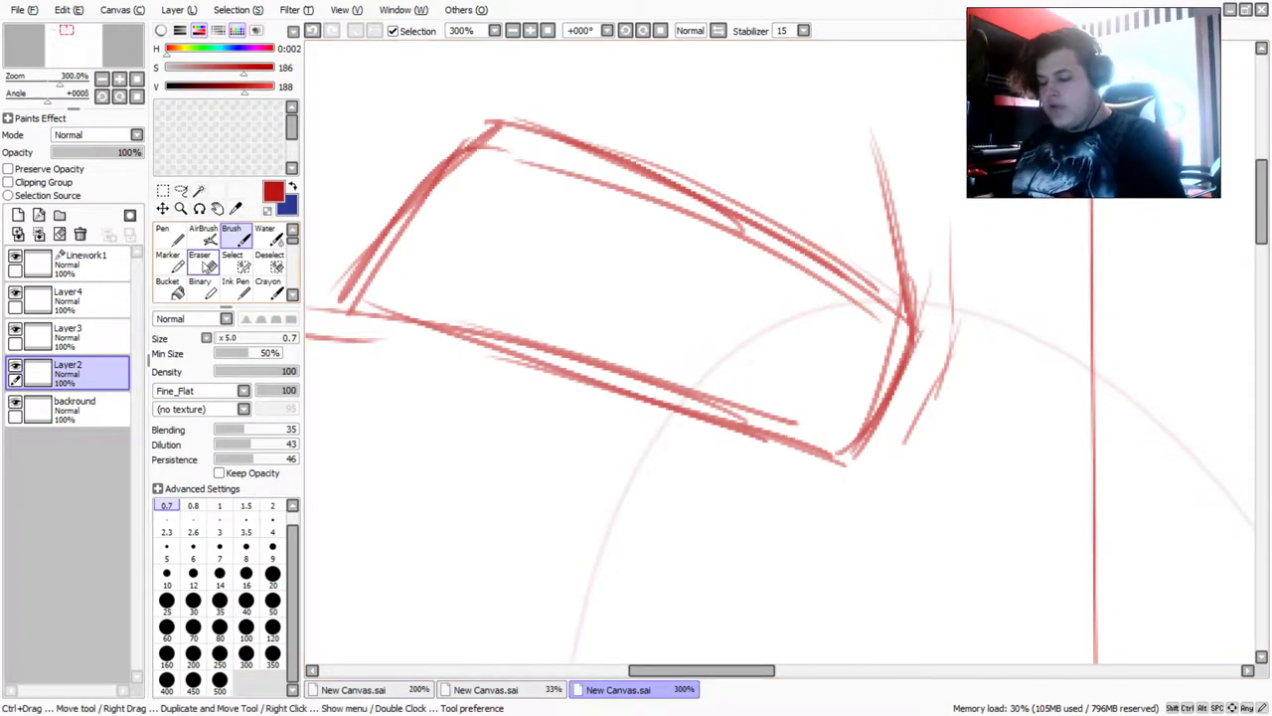
pyautogui.click(165, 232)
pyautogui.click(168, 281)
pyautogui.click(200, 260)
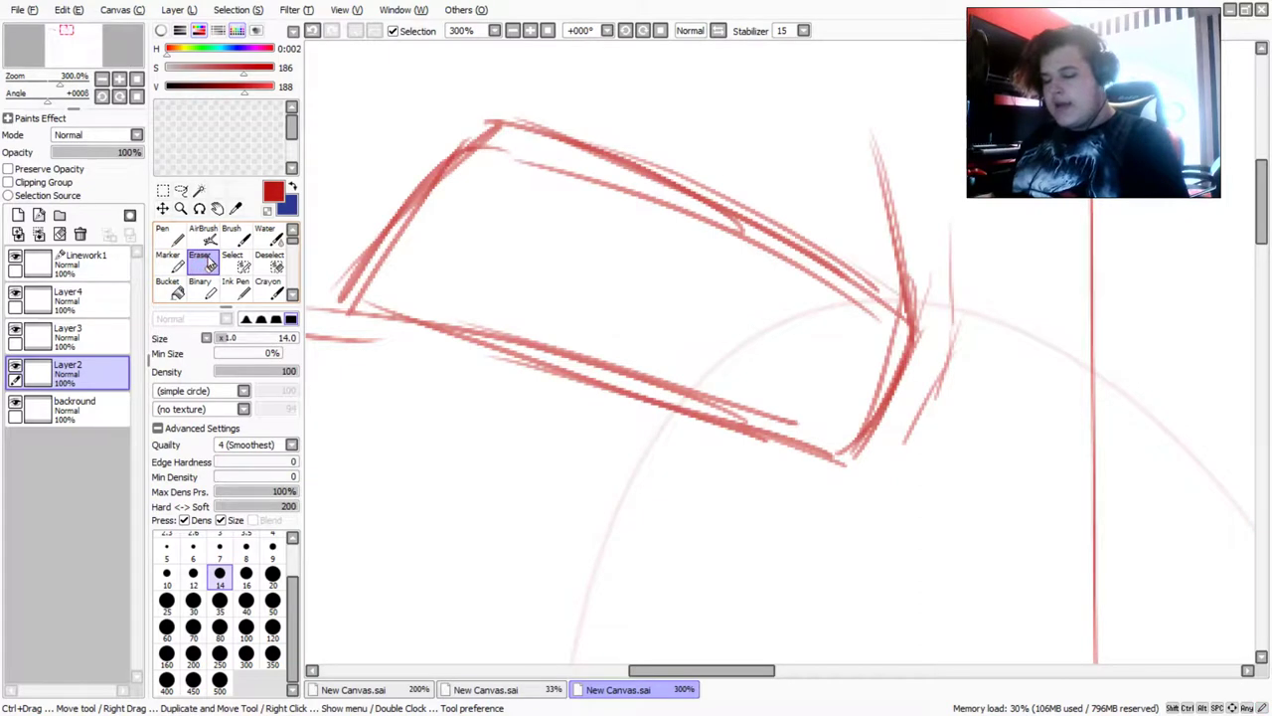
pyautogui.scroll(-5, 307, 335)
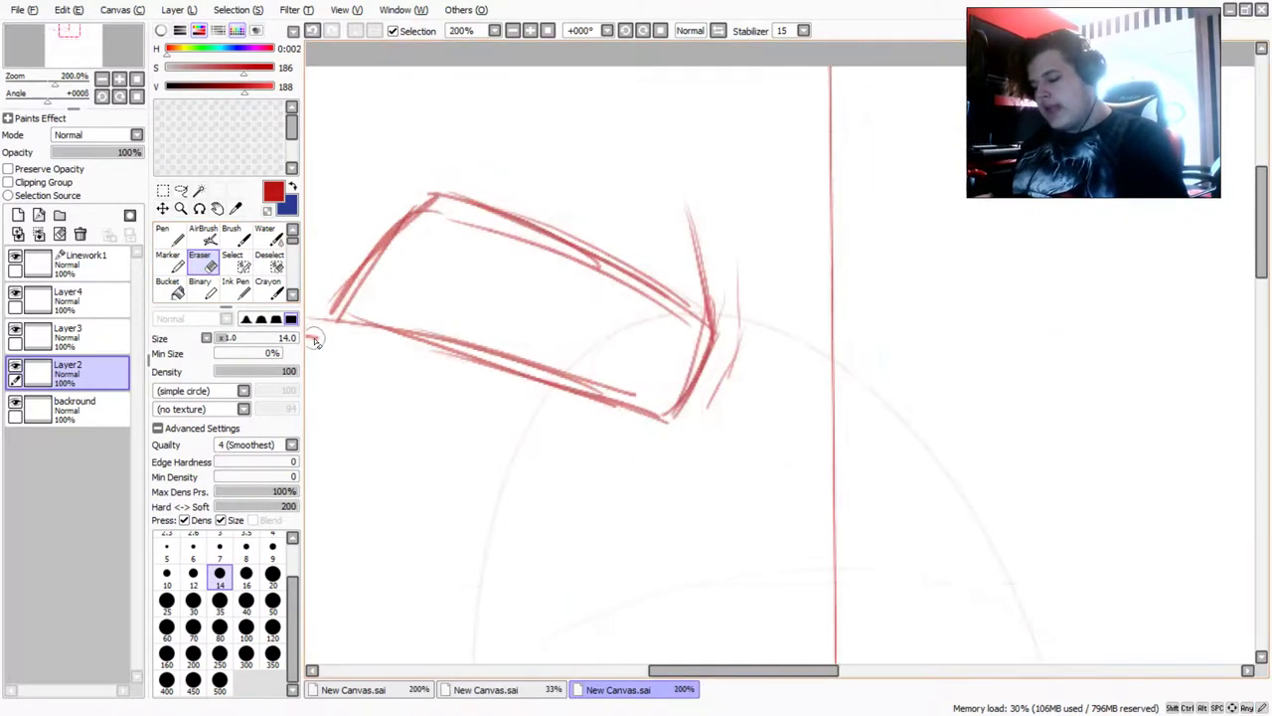
pyautogui.scroll(-2, 309, 288)
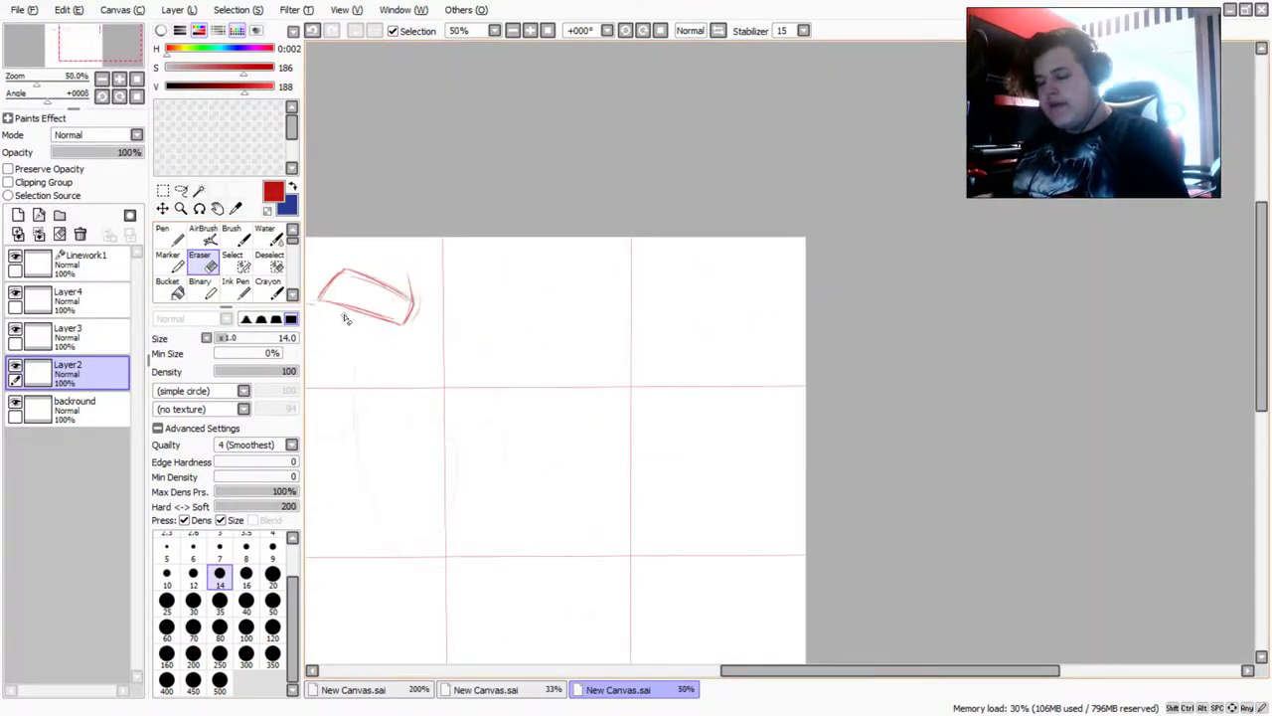
pyautogui.scroll(4, 320, 262)
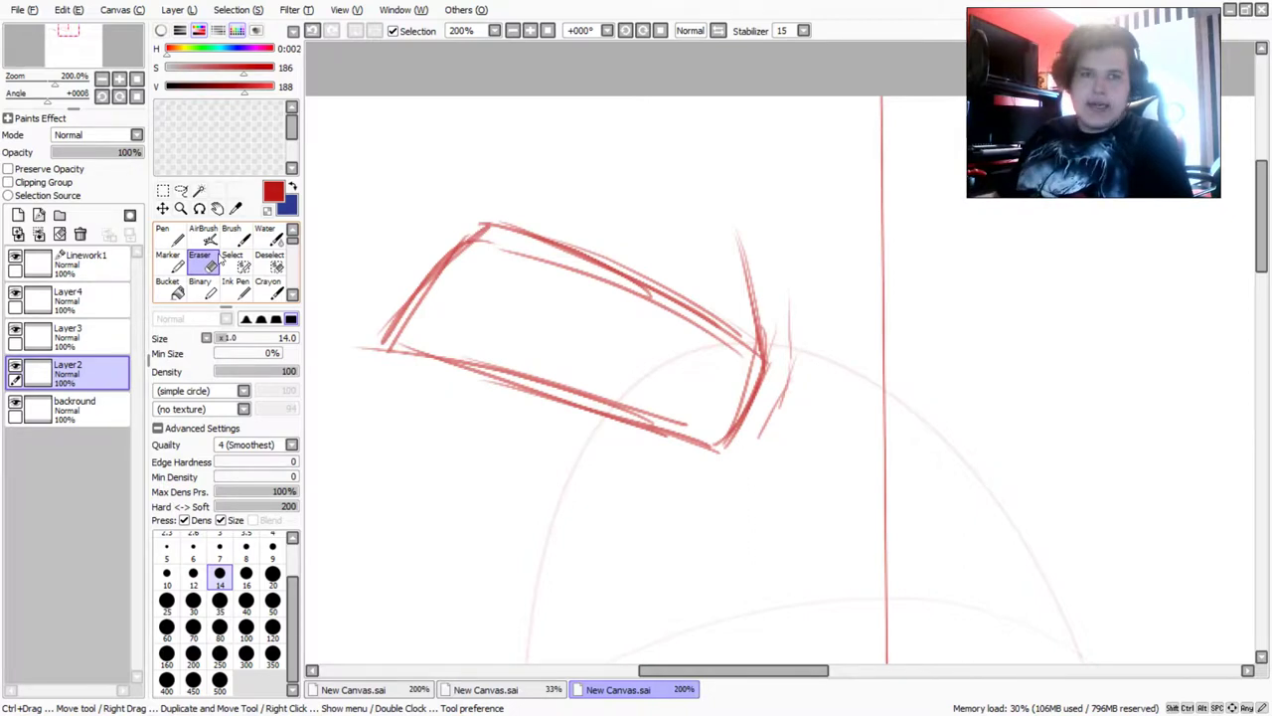
# Fill the thick eyebrow's interior with zigzag hatching using the Brush
pyautogui.scroll(-1, 221, 261)
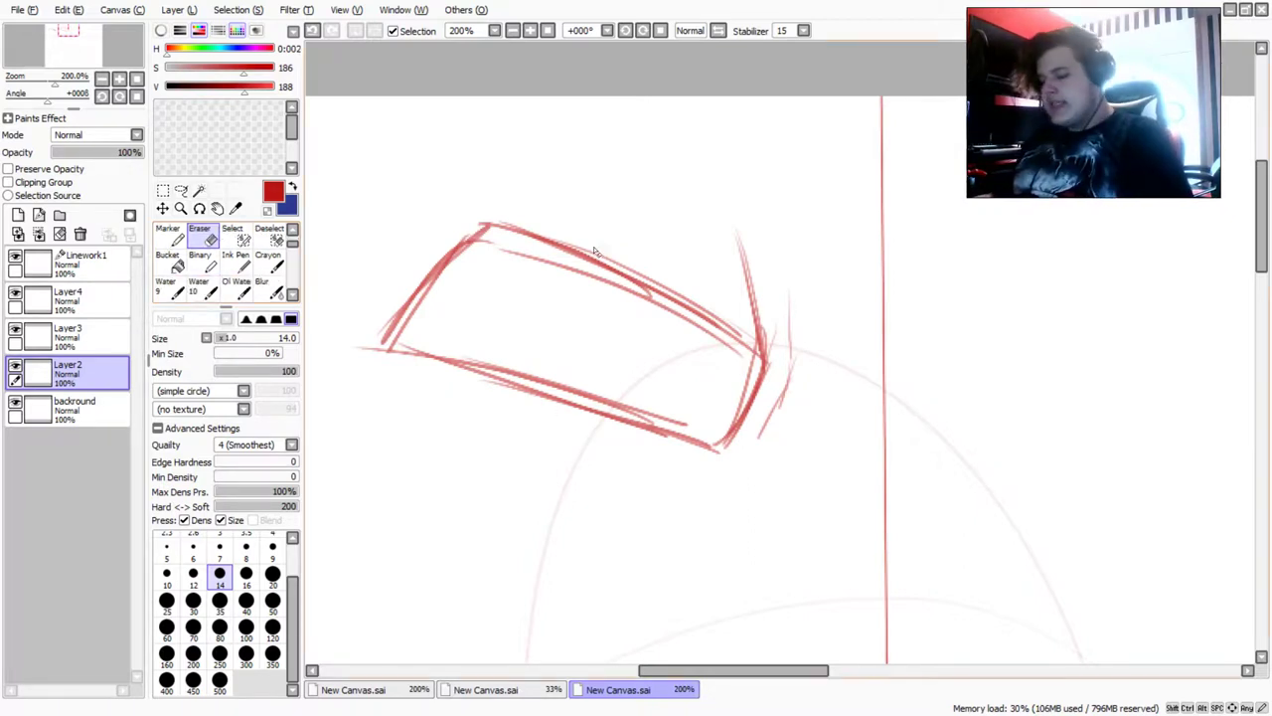
pyautogui.scroll(-2, 661, 355)
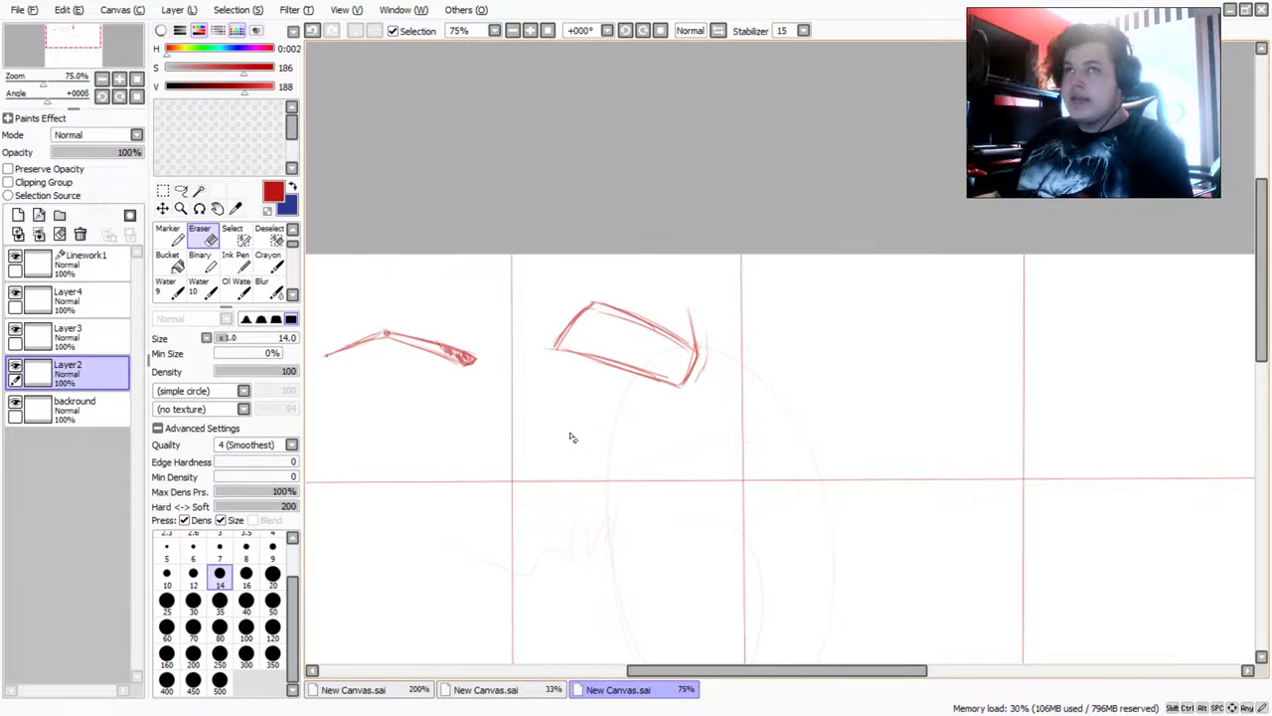
pyautogui.scroll(2, 576, 418)
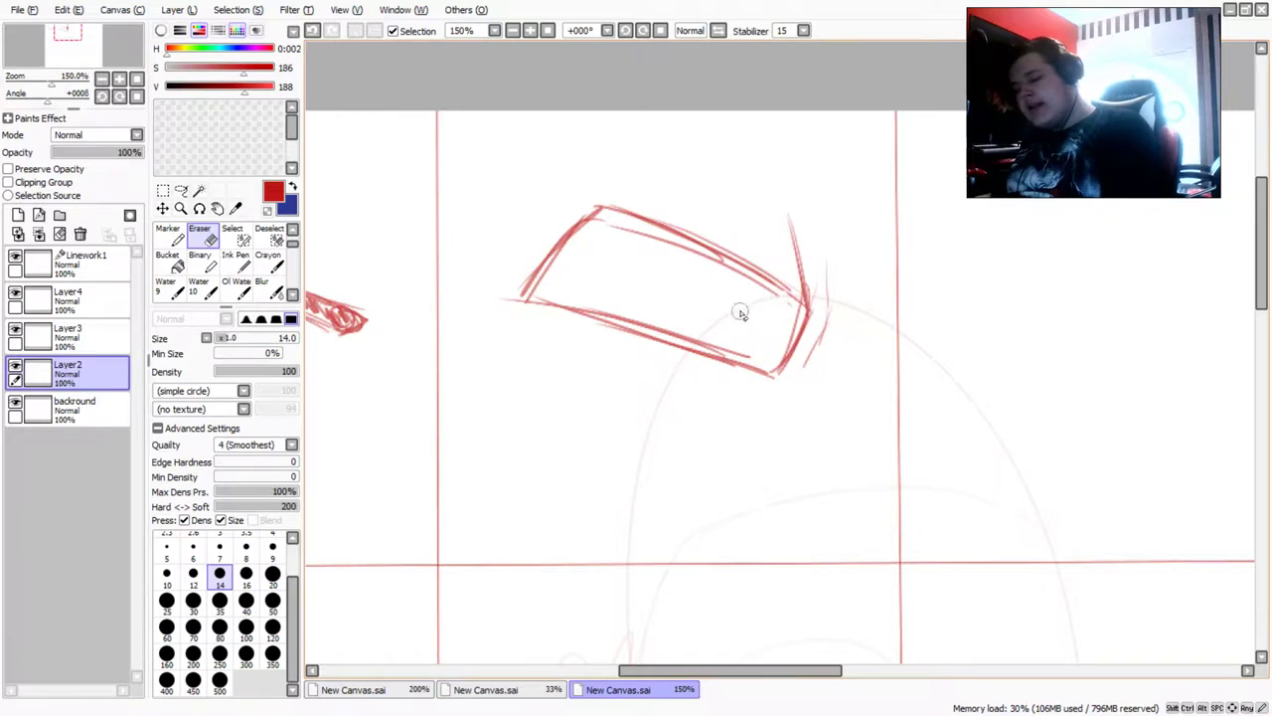
pyautogui.click(233, 239)
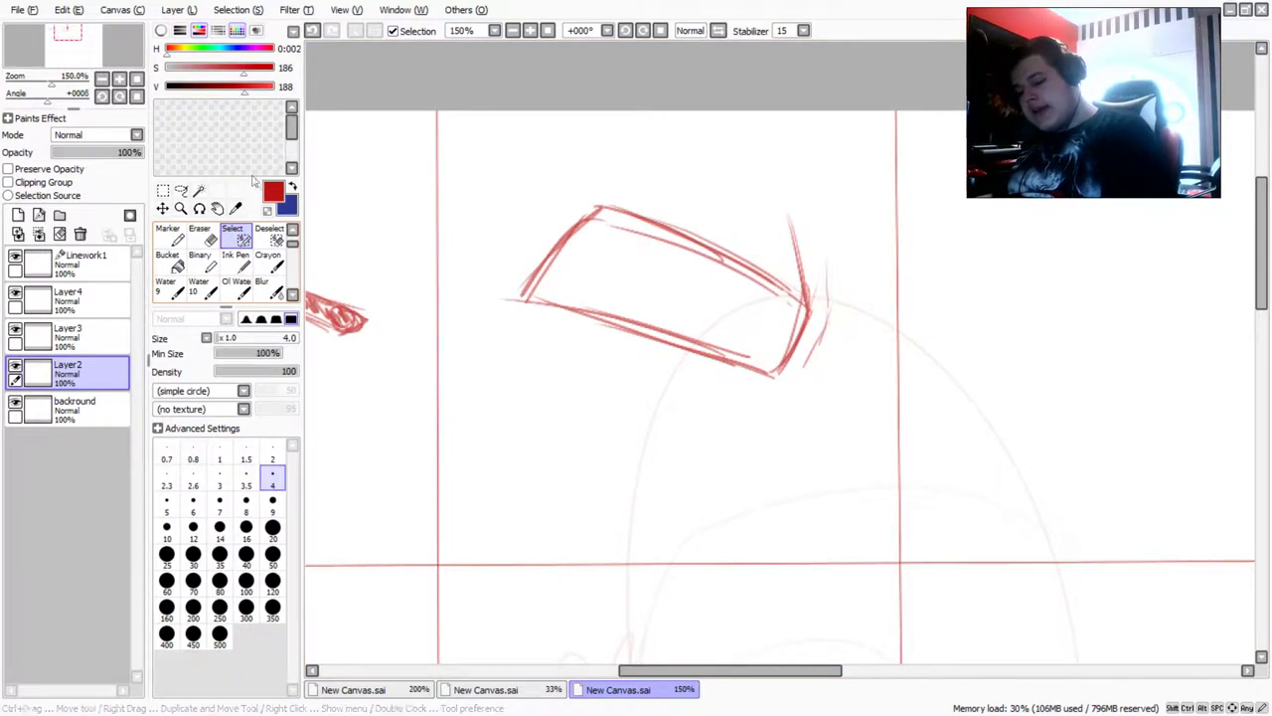
pyautogui.click(274, 239)
pyautogui.scroll(1, 277, 239)
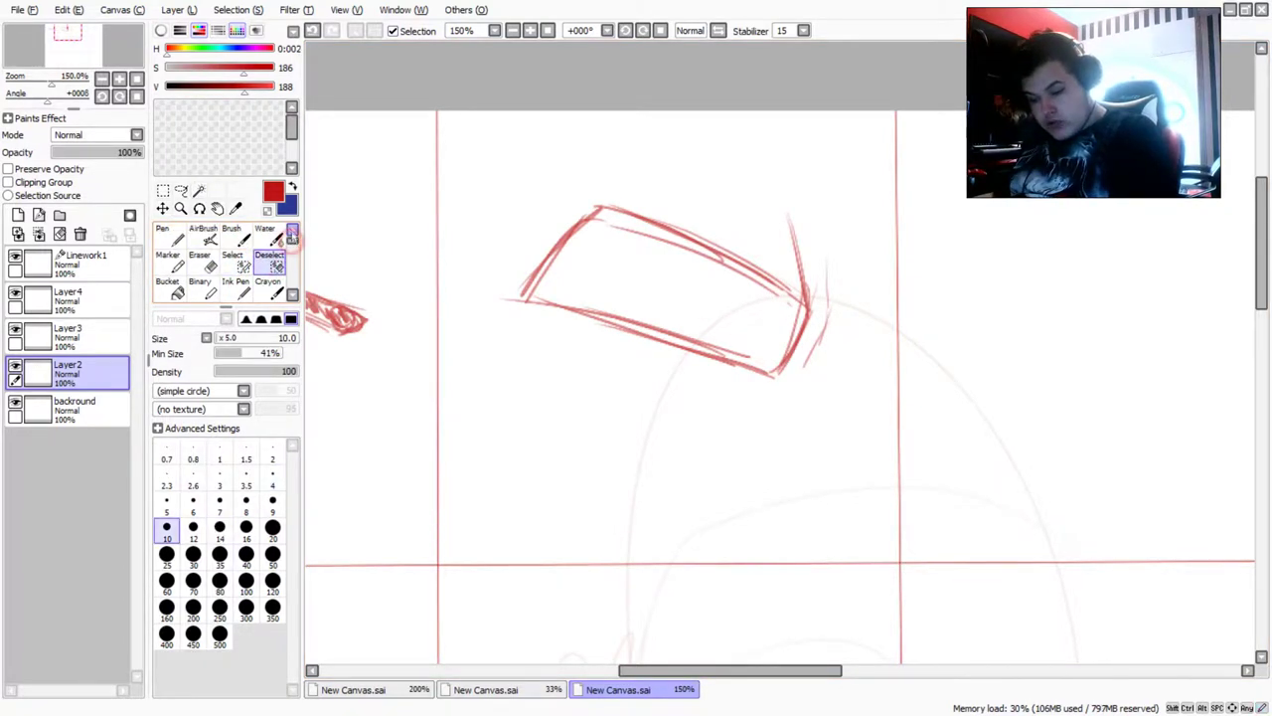
pyautogui.click(232, 237)
pyautogui.moveTo(788, 298)
pyautogui.mouseDown()
pyautogui.moveTo(775, 318)
pyautogui.moveTo(674, 289)
pyautogui.moveTo(590, 309)
pyautogui.moveTo(557, 283)
pyautogui.mouseUp()
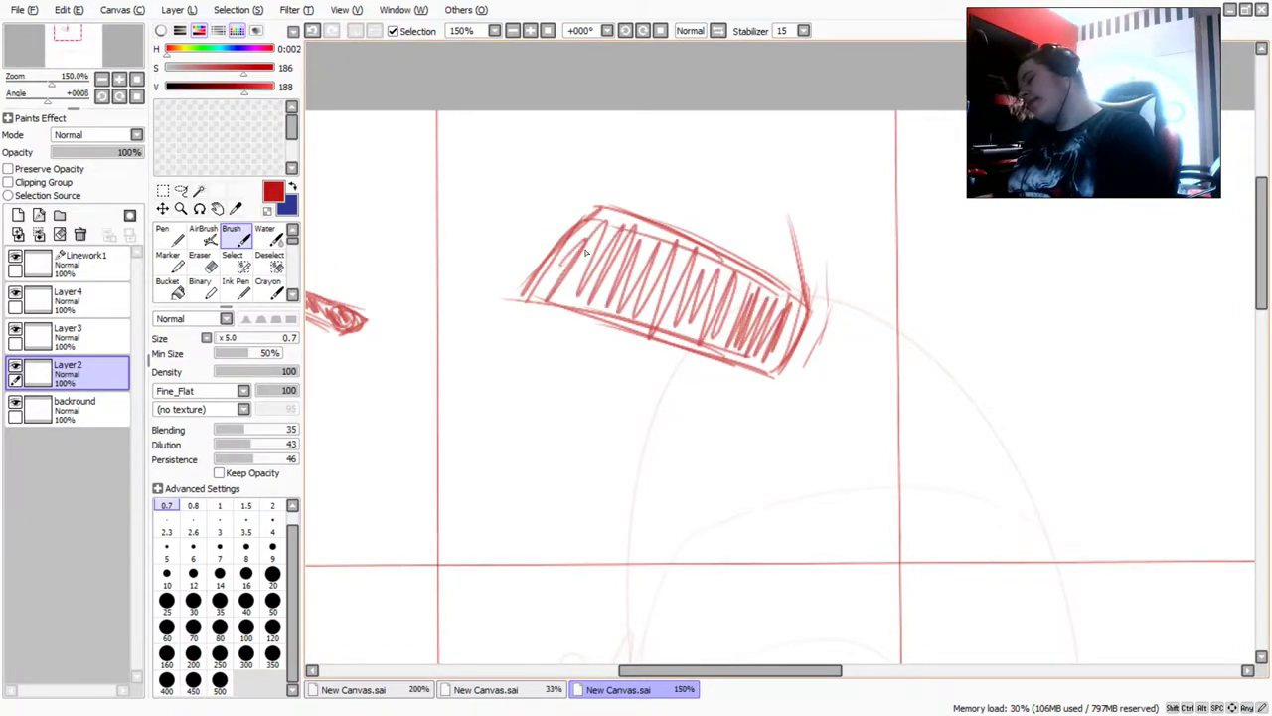
# Sketch a thin, softly arched eyebrow in the third grid cell with two overlapping curved strokes
pyautogui.scroll(-3, 590, 252)
pyautogui.scroll(2, 722, 248)
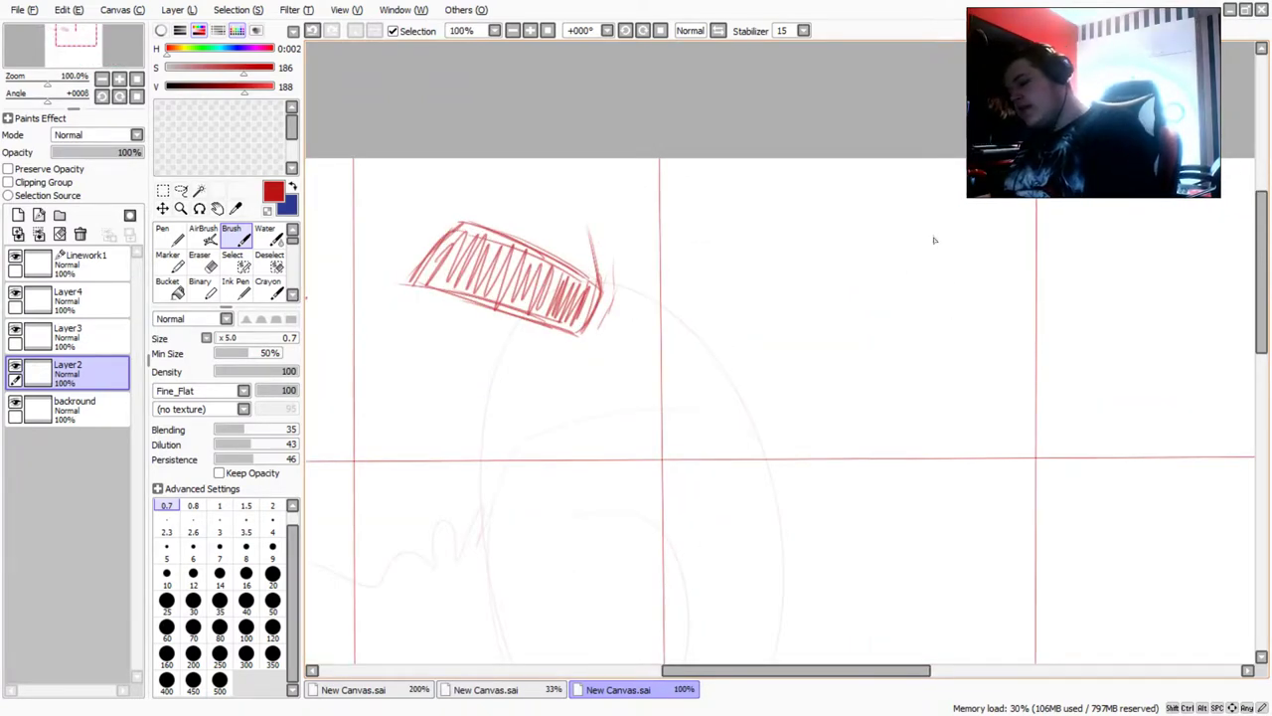
pyautogui.moveTo(761, 249); pyautogui.dragTo(923, 261)
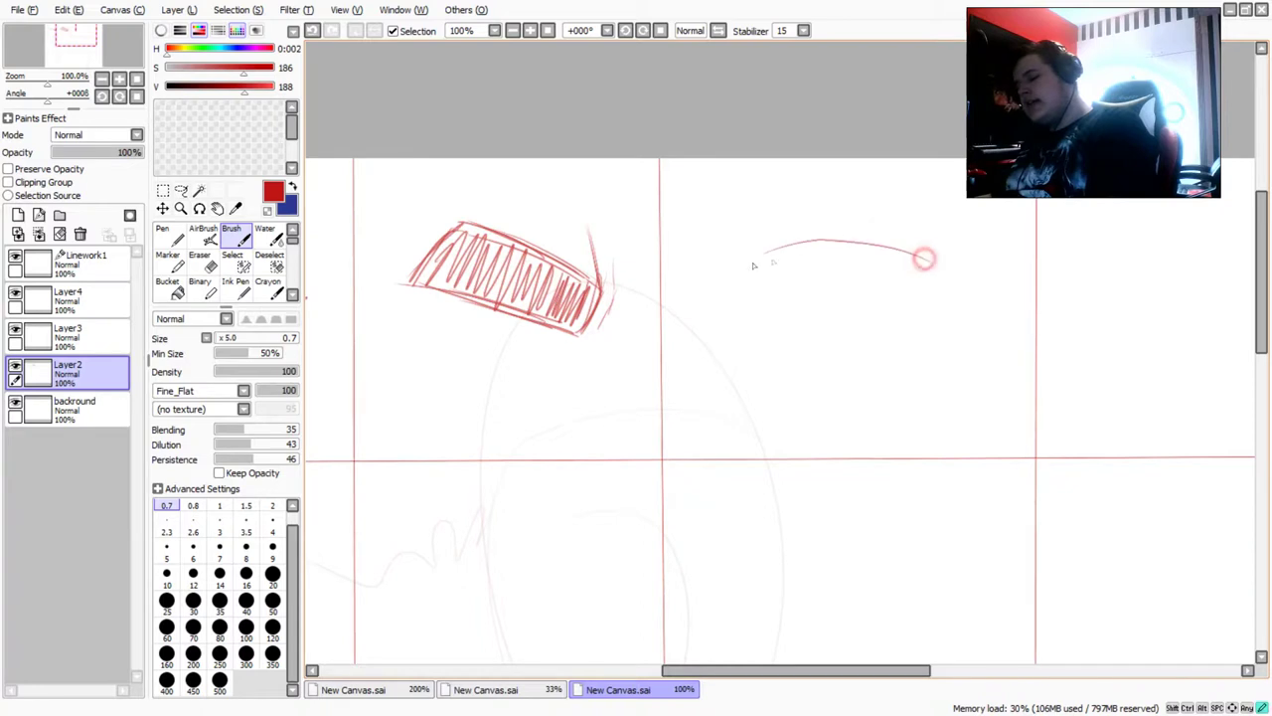
pyautogui.moveTo(763, 241); pyautogui.dragTo(931, 260)
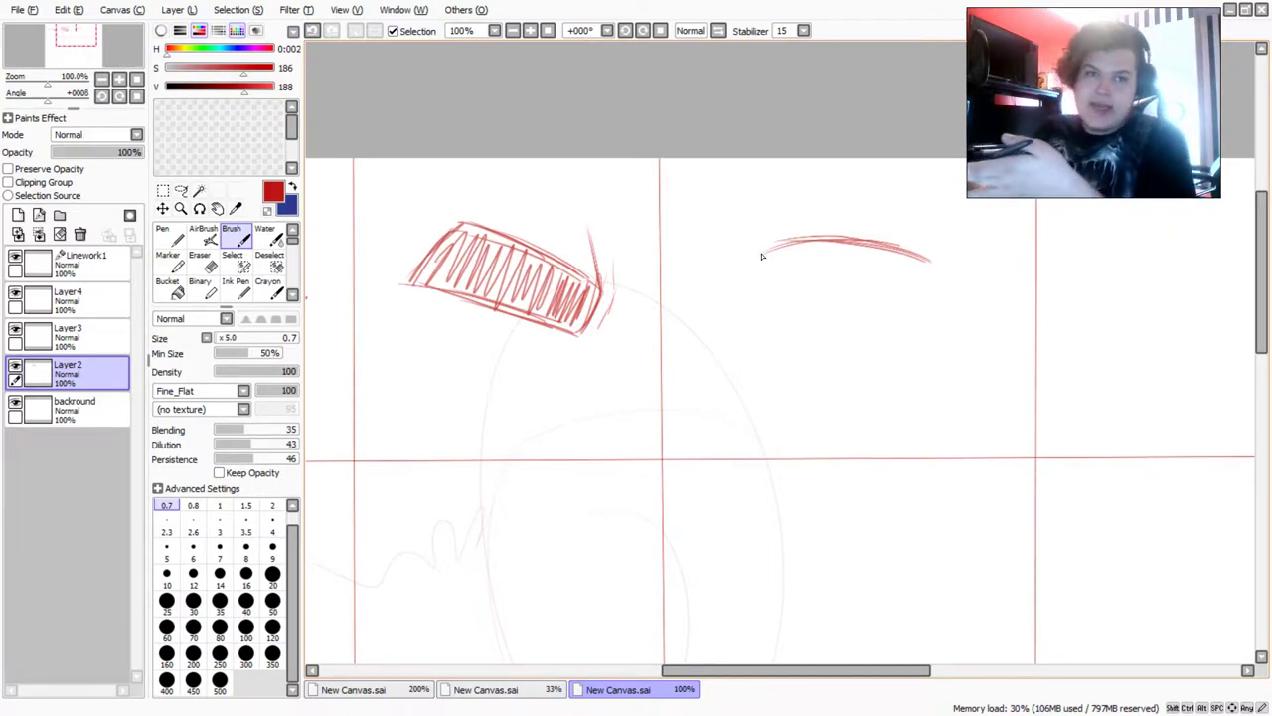
pyautogui.scroll(-3, 674, 158)
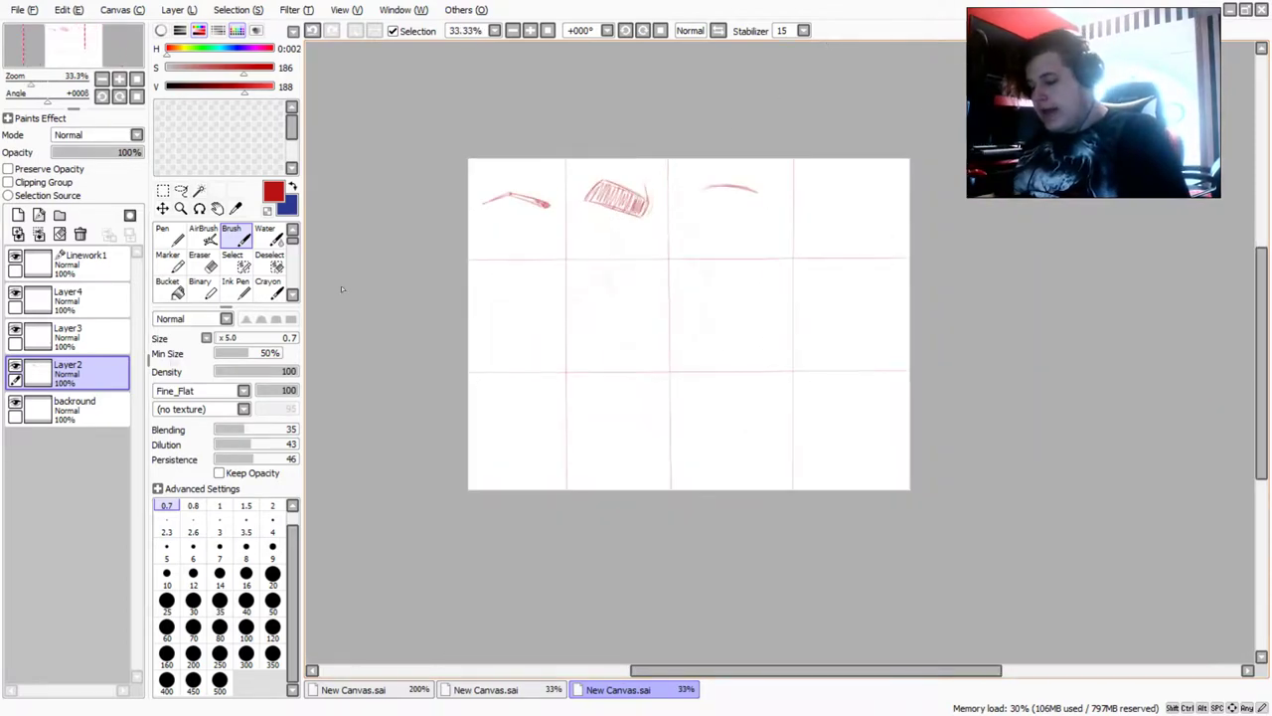
# Sketch a low, bent eyebrow outline in the fourth cell of the grid's top row
pyautogui.scroll(3, 842, 286)
pyautogui.scroll(1, 813, 196)
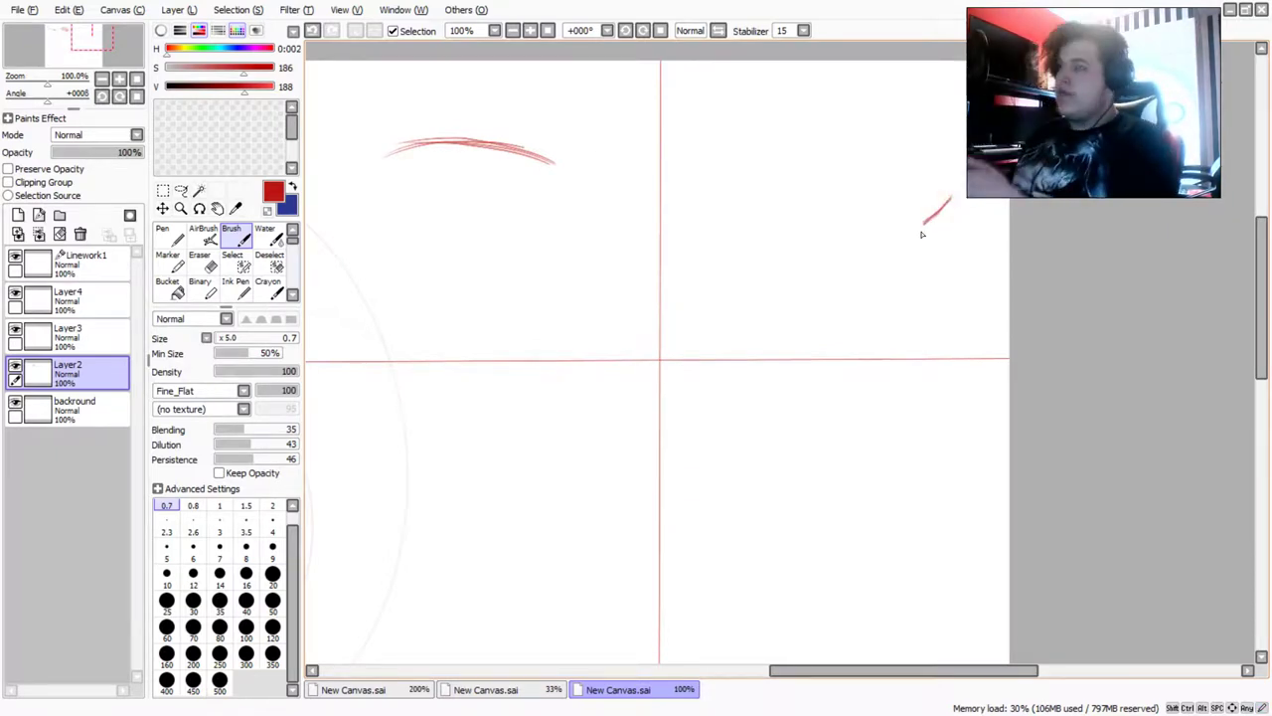
pyautogui.moveTo(951, 195)
pyautogui.mouseDown()
pyautogui.moveTo(918, 230)
pyautogui.moveTo(824, 156)
pyautogui.moveTo(765, 150)
pyautogui.moveTo(714, 166)
pyautogui.mouseUp()
pyautogui.moveTo(809, 156)
pyautogui.mouseDown()
pyautogui.moveTo(773, 168)
pyautogui.moveTo(811, 155)
pyautogui.mouseUp()
pyautogui.moveTo(910, 221); pyautogui.dragTo(813, 157)
pyautogui.moveTo(951, 196)
pyautogui.mouseDown()
pyautogui.moveTo(831, 149)
pyautogui.moveTo(726, 174)
pyautogui.mouseUp()
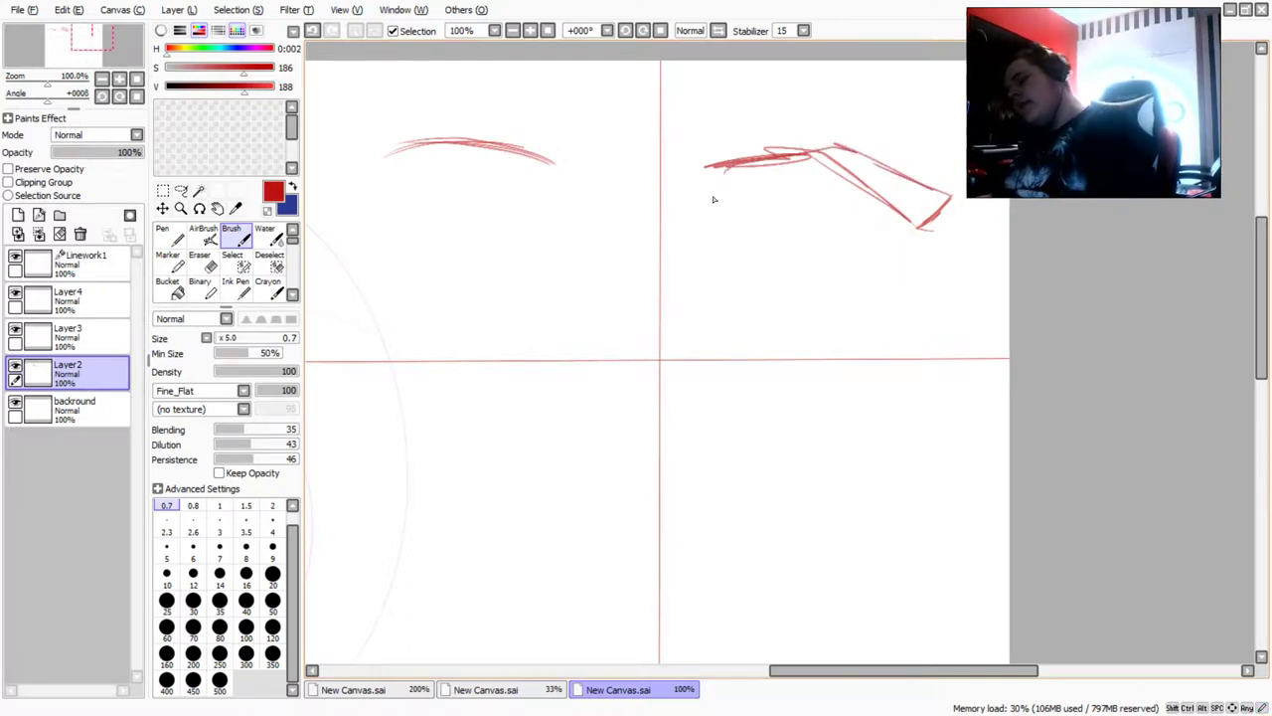
# Erase the bent eyebrow sketch from the fourth cell using the Eraser at size 35
pyautogui.click(200, 260)
pyautogui.moveTo(926, 199)
pyautogui.mouseDown()
pyautogui.moveTo(927, 231)
pyautogui.moveTo(905, 210)
pyautogui.mouseUp()
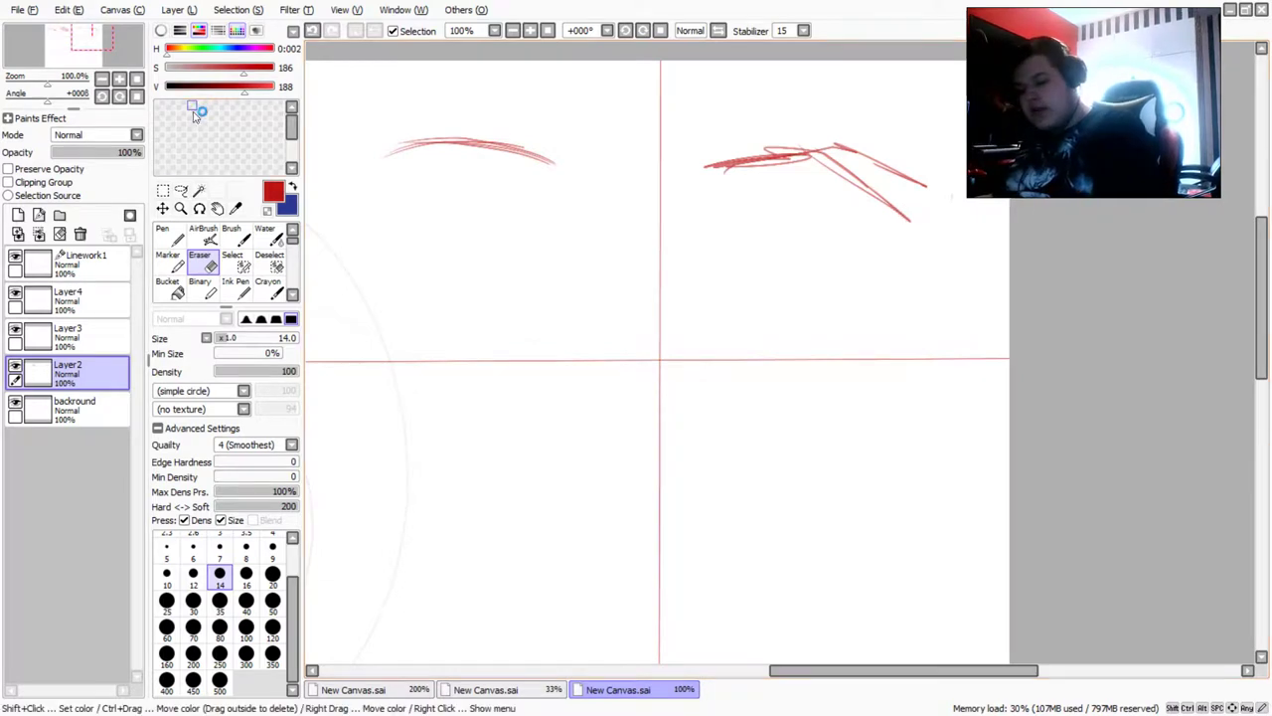
pyautogui.click(220, 602)
pyautogui.moveTo(938, 193)
pyautogui.mouseDown()
pyautogui.moveTo(909, 166)
pyautogui.moveTo(882, 213)
pyautogui.moveTo(835, 144)
pyautogui.moveTo(815, 141)
pyautogui.moveTo(738, 162)
pyautogui.moveTo(735, 176)
pyautogui.moveTo(815, 142)
pyautogui.mouseUp()
# Sketch a sharply peaked eyebrow in the fourth cell with the Brush, marking its peak and both ends with small circles
pyautogui.click(231, 236)
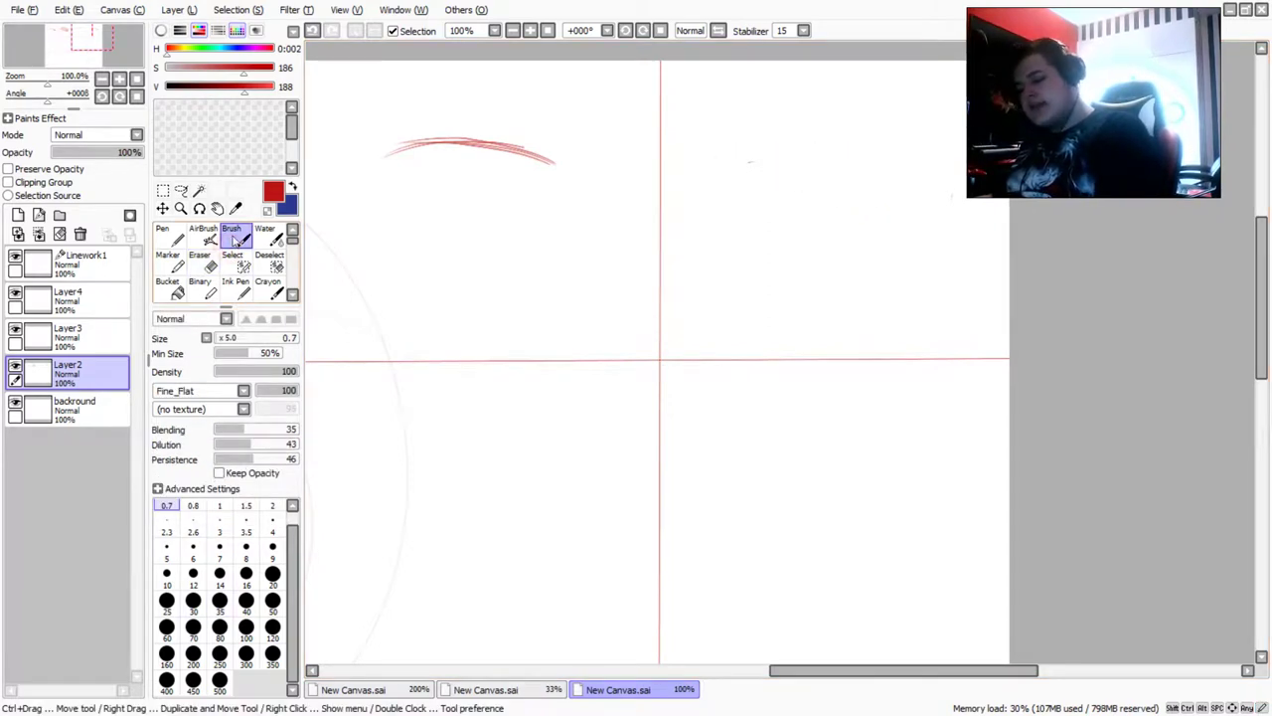
pyautogui.moveTo(924, 239)
pyautogui.mouseDown()
pyautogui.moveTo(909, 248)
pyautogui.moveTo(802, 127)
pyautogui.moveTo(724, 179)
pyautogui.moveTo(795, 125)
pyautogui.mouseUp()
pyautogui.moveTo(872, 174)
pyautogui.mouseDown()
pyautogui.moveTo(901, 206)
pyautogui.moveTo(795, 120)
pyautogui.moveTo(724, 189)
pyautogui.moveTo(779, 134)
pyautogui.moveTo(736, 177)
pyautogui.moveTo(821, 129)
pyautogui.moveTo(934, 229)
pyautogui.moveTo(909, 245)
pyautogui.moveTo(793, 125)
pyautogui.mouseUp()
pyautogui.moveTo(914, 225); pyautogui.dragTo(902, 237)
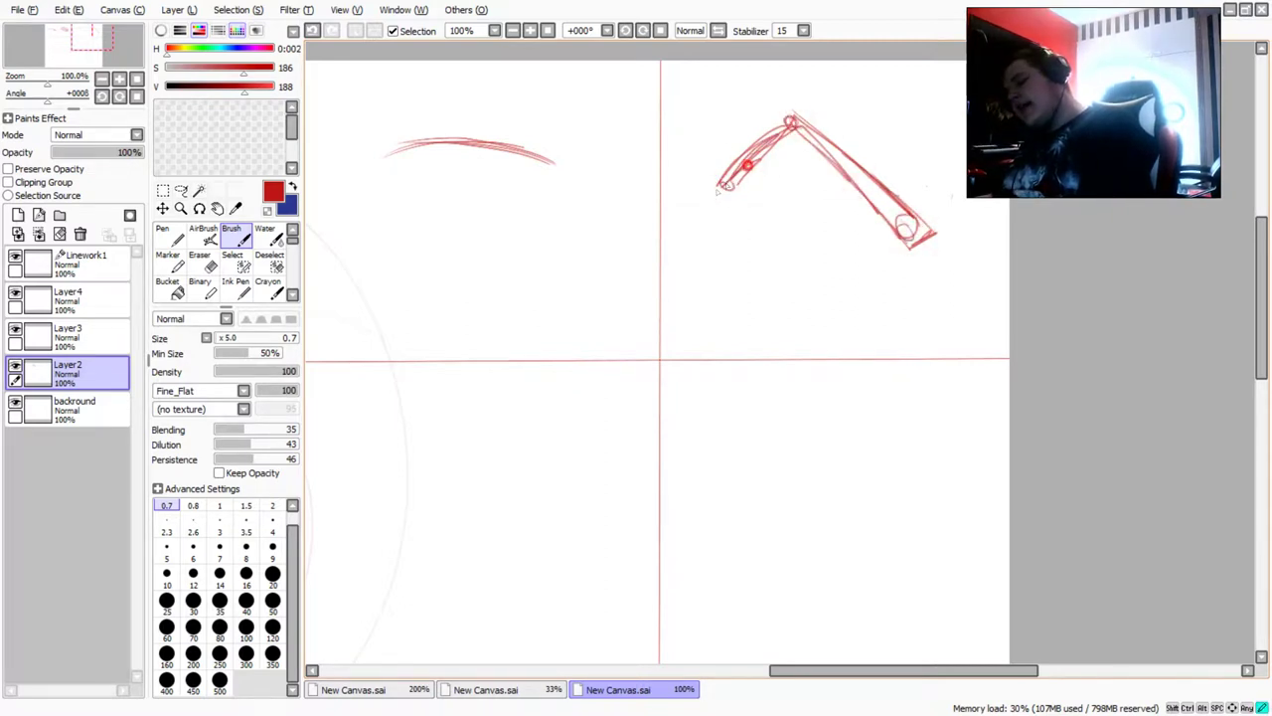
# Examine the first cell's eyebrow up close and compare it with the other eyebrows in the row
pyautogui.scroll(-4, 703, 194)
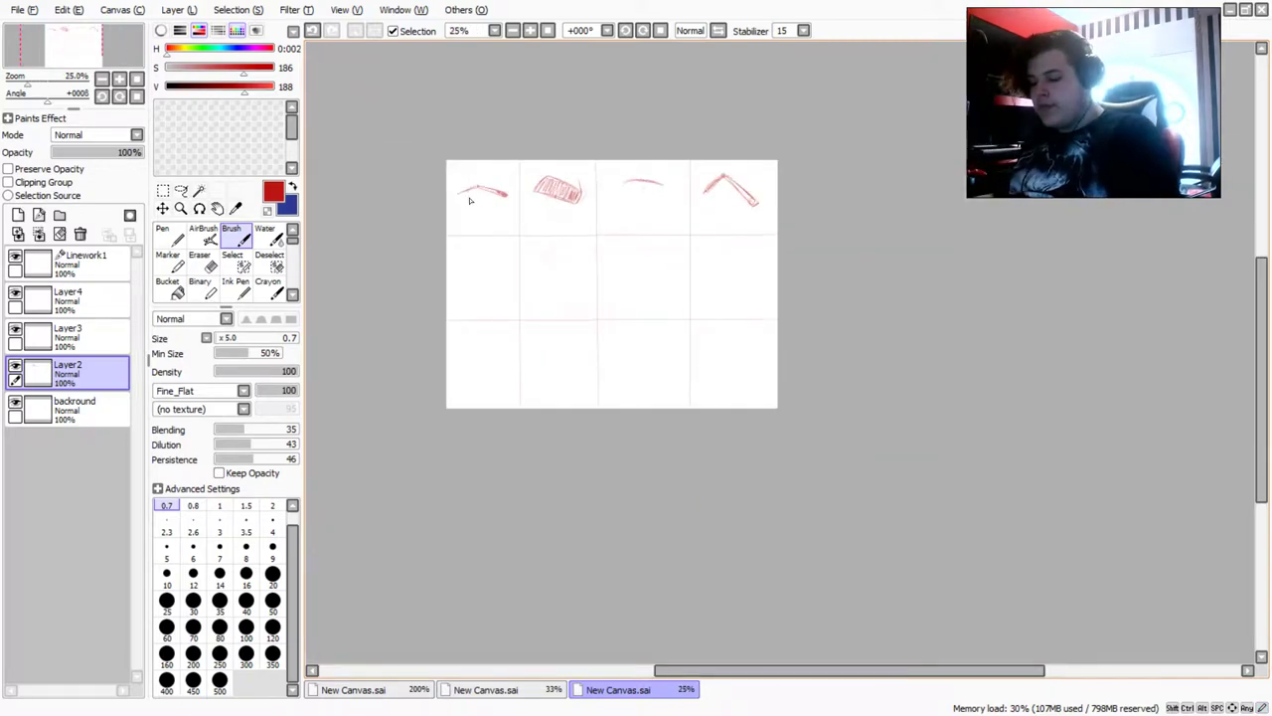
pyautogui.scroll(4, 458, 131)
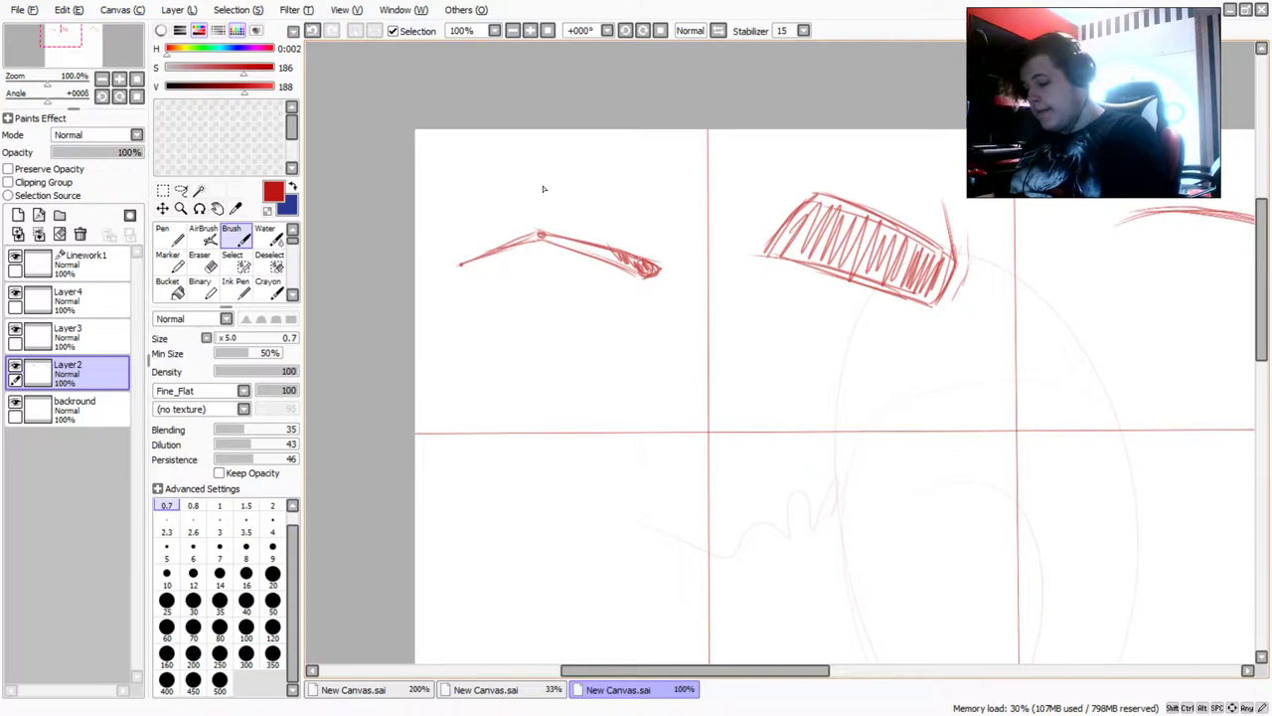
pyautogui.scroll(-2, 531, 191)
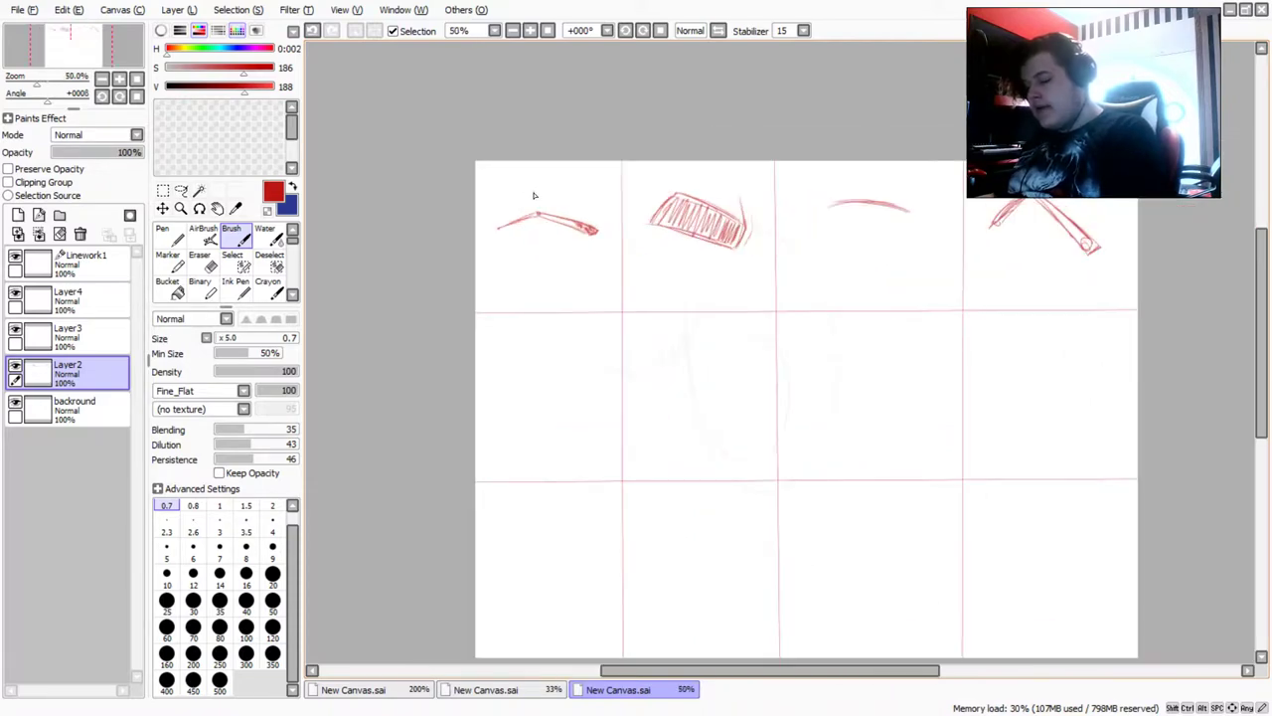
pyautogui.scroll(1, 528, 199)
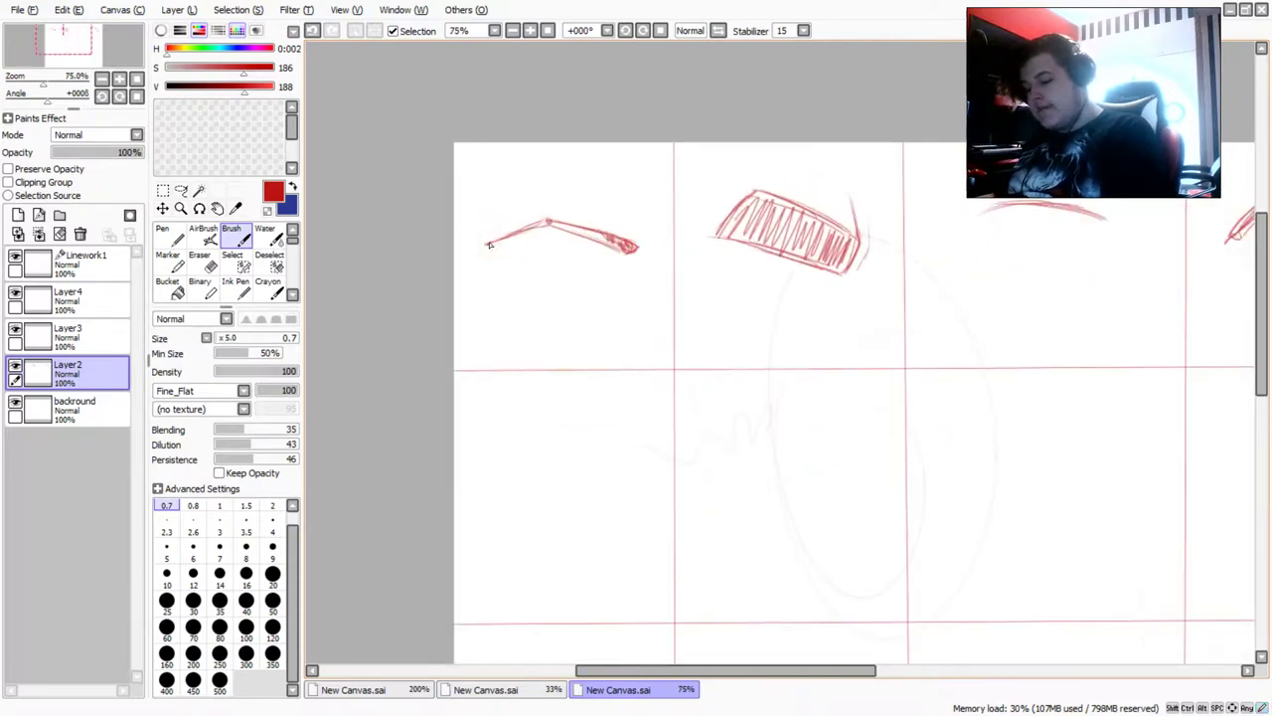
pyautogui.scroll(1, 489, 246)
pyautogui.scroll(3, 495, 245)
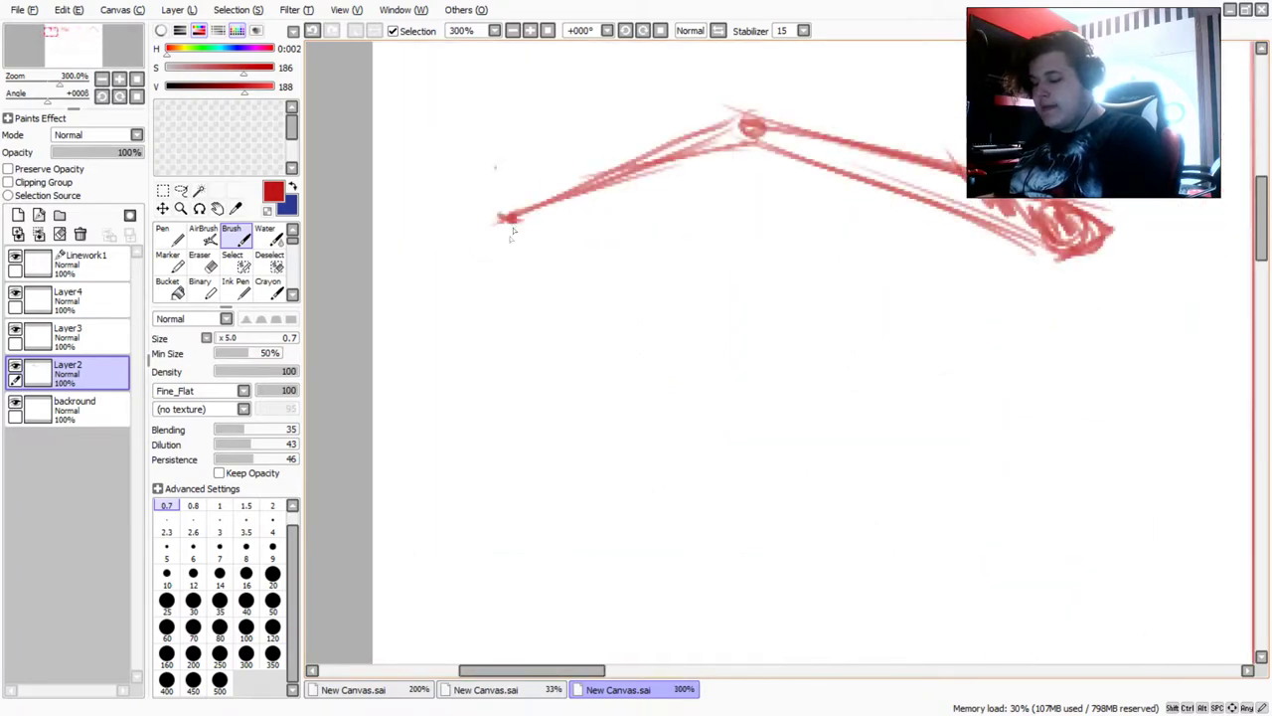
pyautogui.scroll(-6, 513, 230)
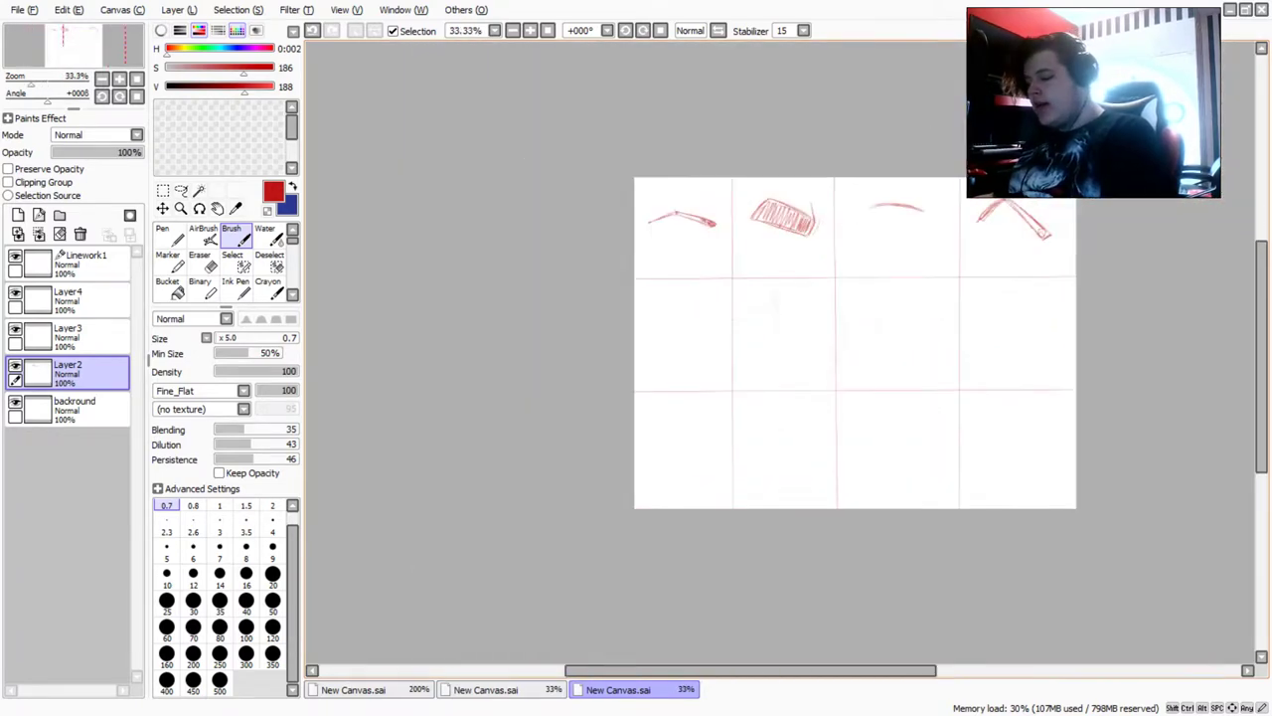
# Reinforce the peaked eyebrow's top point, its square end and the adjoining long edge with extra strokes
pyautogui.scroll(5, 1087, 259)
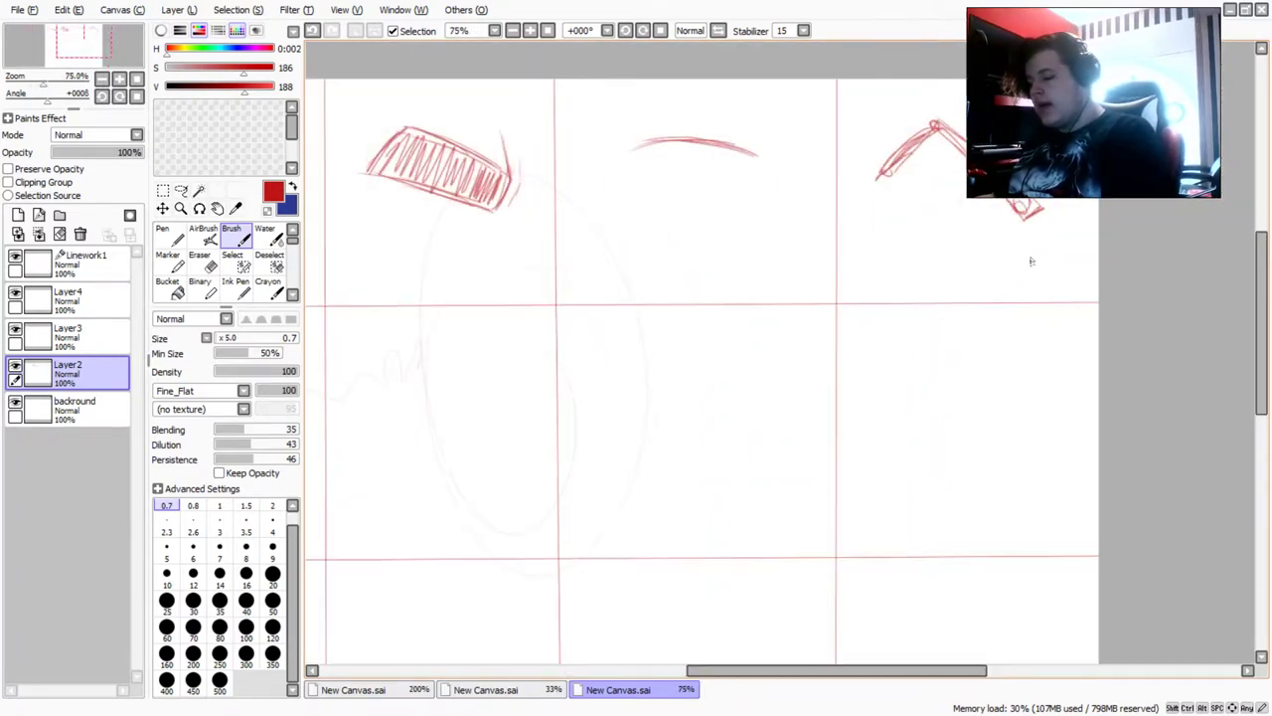
pyautogui.scroll(-3, 913, 193)
pyautogui.scroll(3, 911, 116)
pyautogui.moveTo(900, 114)
pyautogui.mouseDown()
pyautogui.moveTo(838, 176)
pyautogui.moveTo(767, 246)
pyautogui.moveTo(905, 135)
pyautogui.mouseUp()
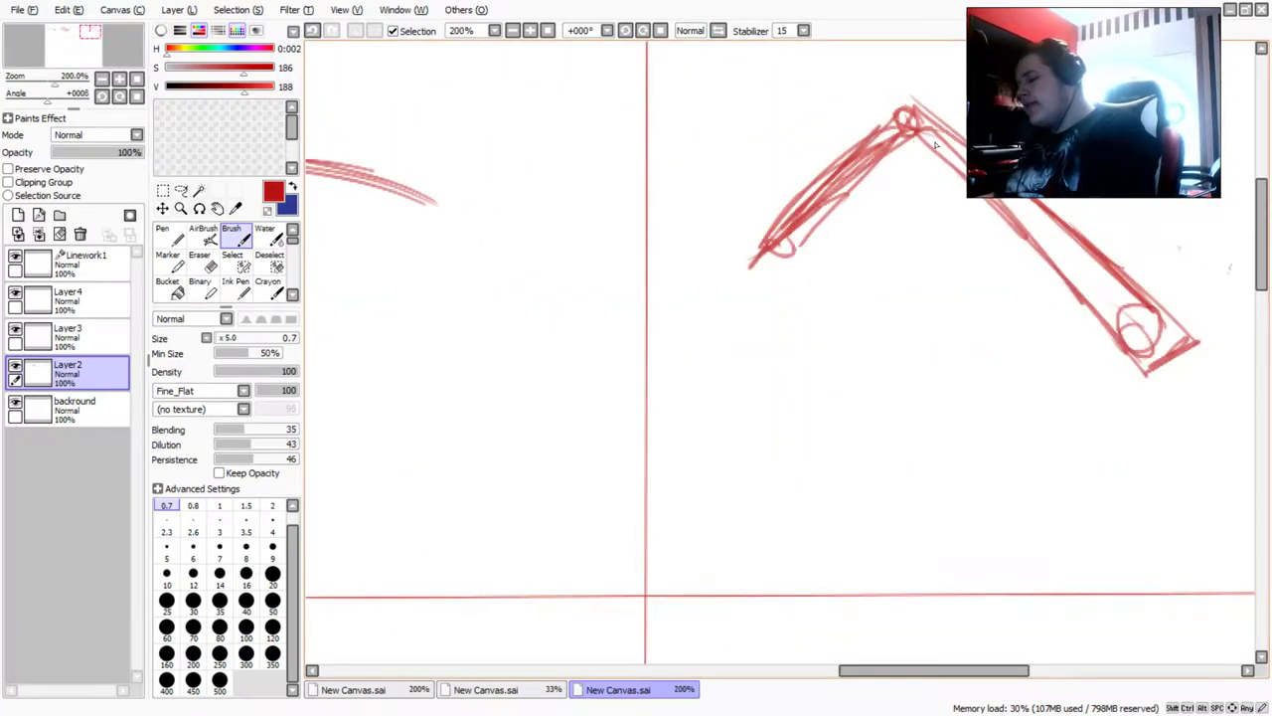
pyautogui.moveTo(1138, 360); pyautogui.dragTo(1191, 346)
pyautogui.moveTo(1035, 207); pyautogui.dragTo(1189, 344)
pyautogui.scroll(-2, 986, 213)
pyautogui.scroll(1, 984, 216)
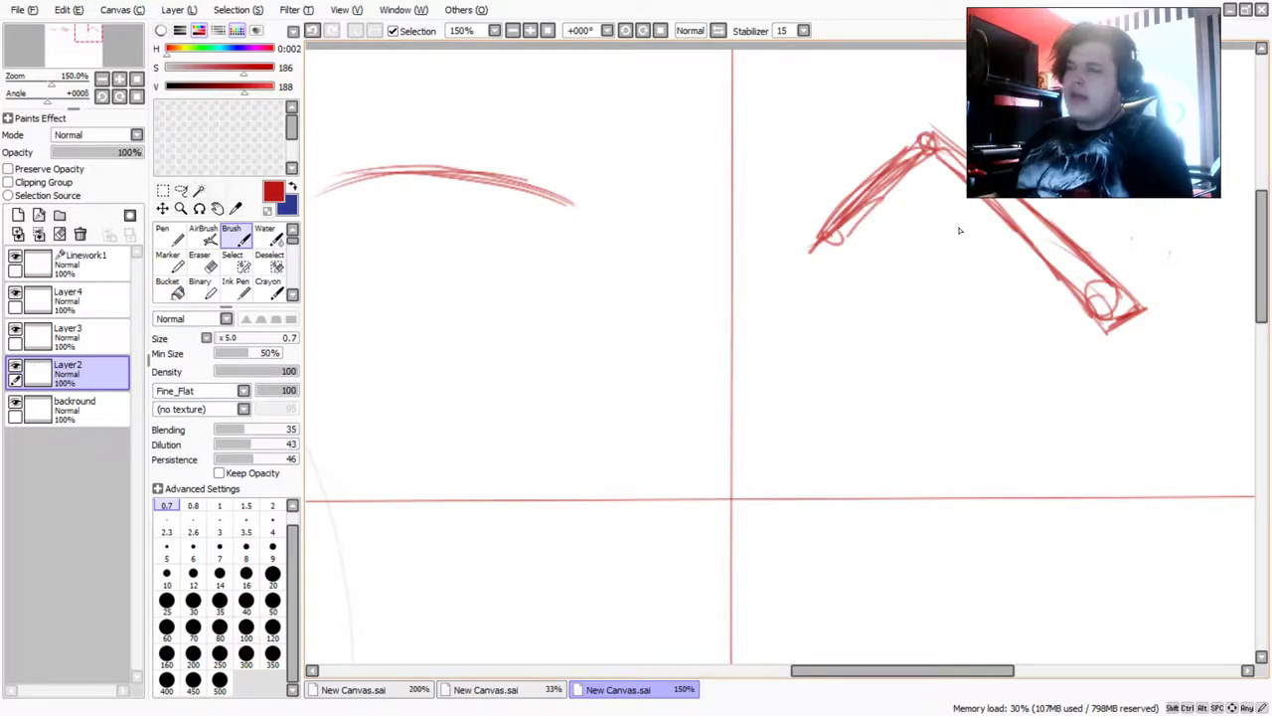
pyautogui.scroll(-4, 960, 230)
pyautogui.scroll(1, 972, 242)
pyautogui.scroll(1, 478, 400)
pyautogui.scroll(-1, 478, 400)
pyautogui.scroll(1, 478, 400)
pyautogui.scroll(-1, 478, 401)
pyautogui.scroll(2, 479, 400)
pyautogui.scroll(-1, 478, 401)
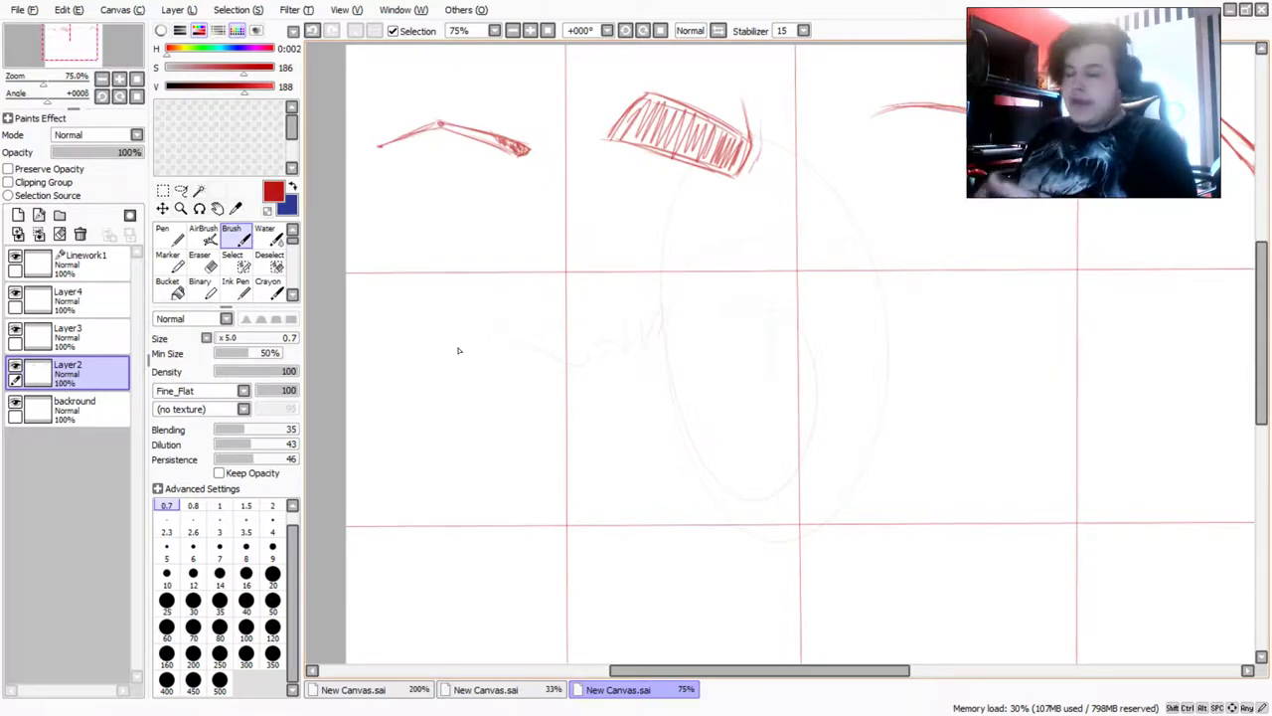
# Sketch a long curved mouth line in the second row's first cell, with a gap erased in its middle and darkened inner ends
pyautogui.scroll(1, 455, 349)
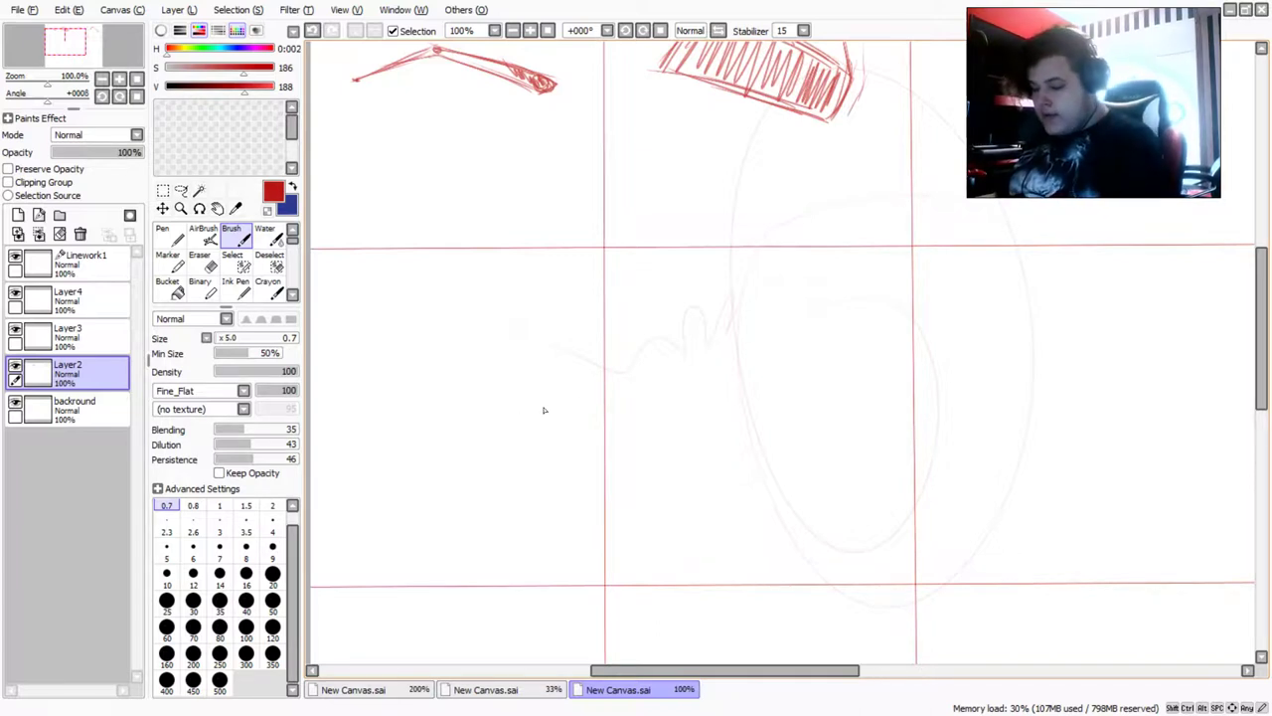
pyautogui.moveTo(355, 424)
pyautogui.mouseDown()
pyautogui.moveTo(519, 426)
pyautogui.moveTo(471, 428)
pyautogui.moveTo(559, 396)
pyautogui.moveTo(539, 408)
pyautogui.mouseUp()
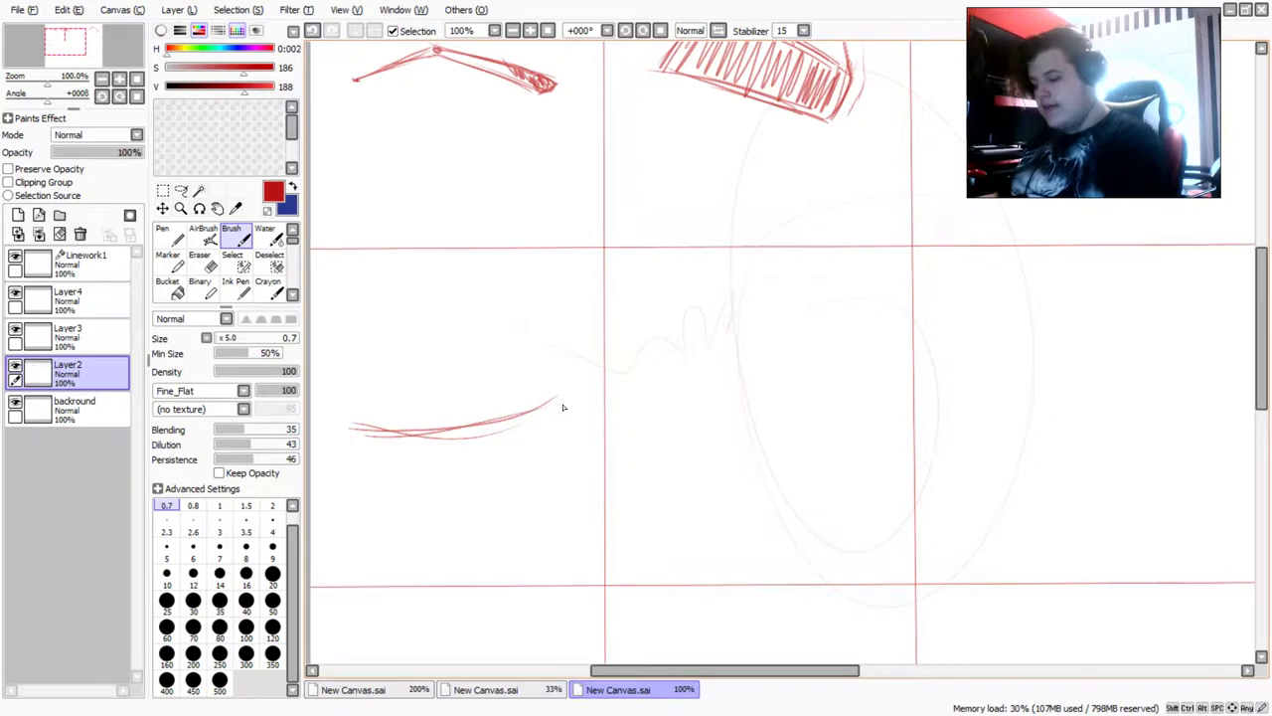
pyautogui.press('e')
pyautogui.moveTo(475, 425); pyautogui.dragTo(426, 434)
pyautogui.click(231, 236)
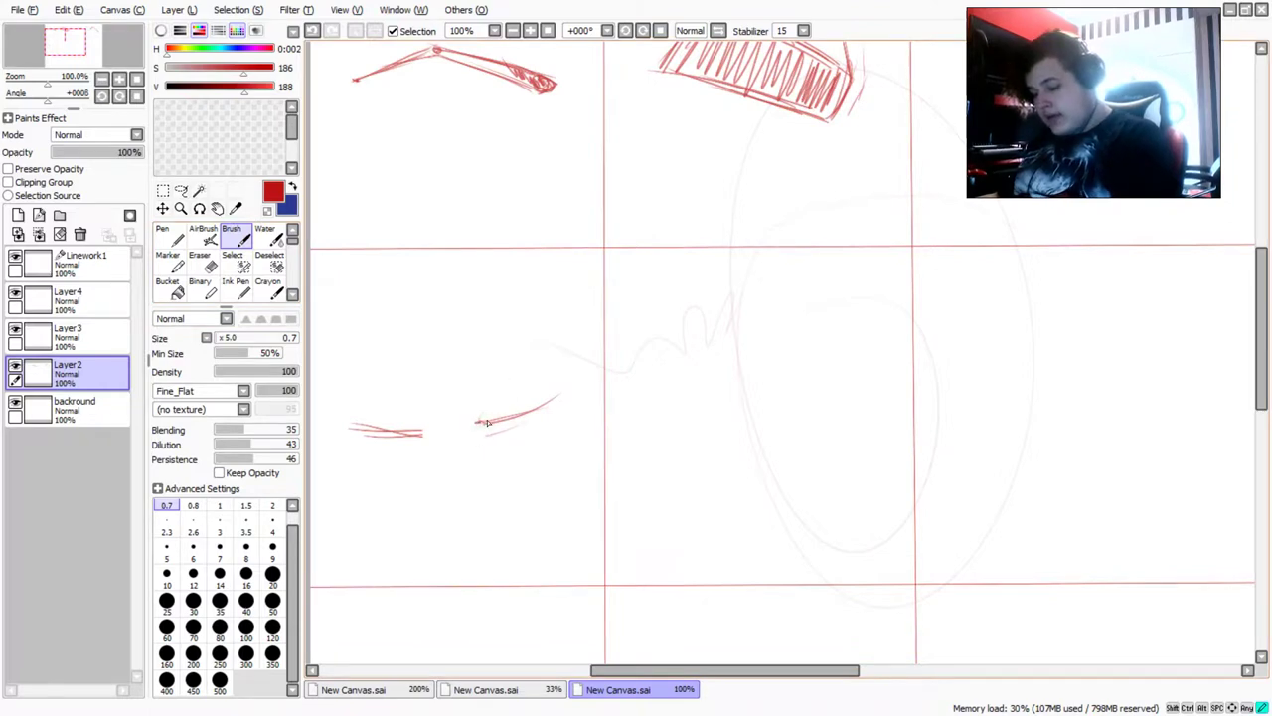
pyautogui.moveTo(422, 433); pyautogui.dragTo(439, 434)
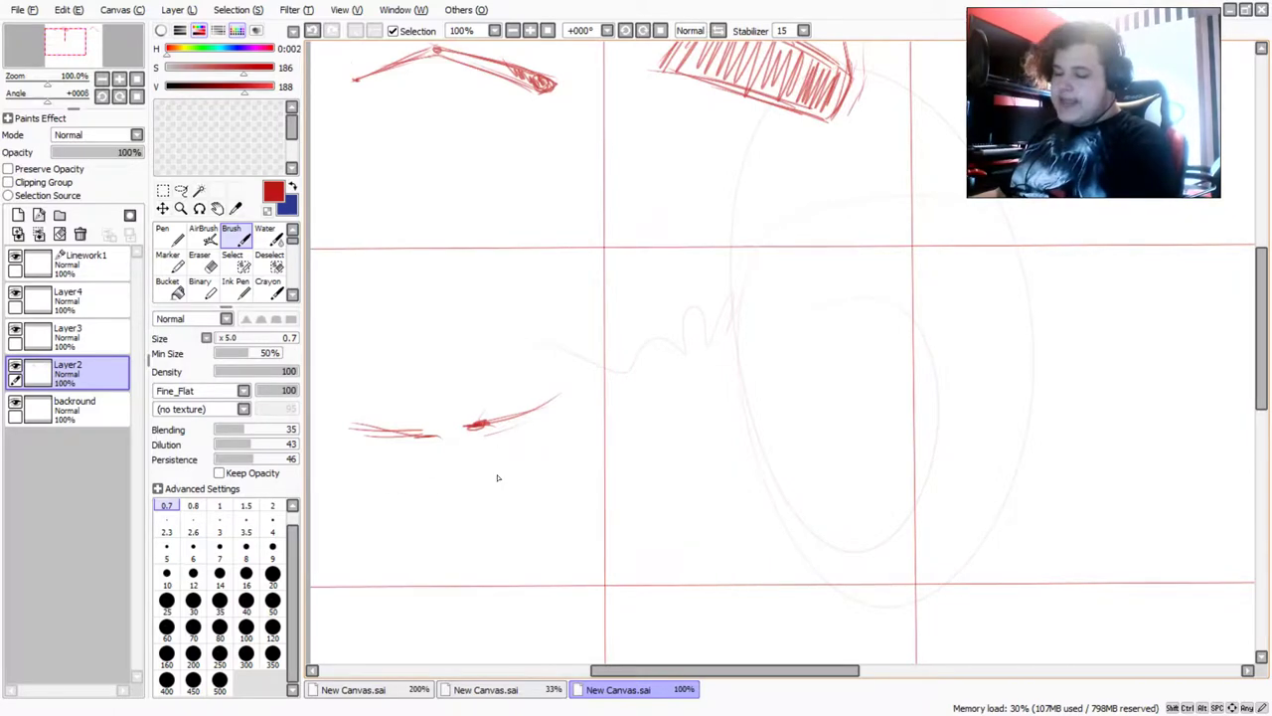
# Draw a short lower-lip curve beneath the broken mouth line and thicken it with overlapping strokes
pyautogui.moveTo(407, 483); pyautogui.dragTo(504, 452)
pyautogui.scroll(-1, 504, 452)
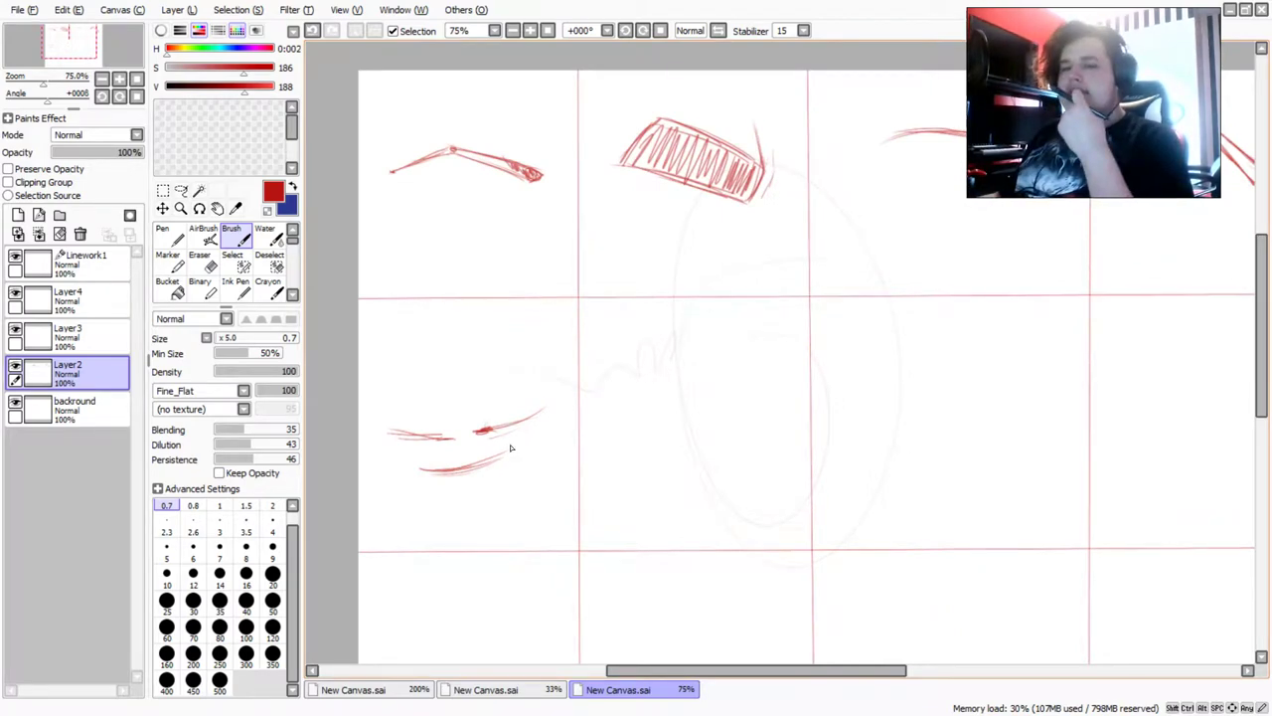
pyautogui.click(457, 462)
pyautogui.click(457, 471)
pyautogui.moveTo(419, 462); pyautogui.dragTo(506, 475)
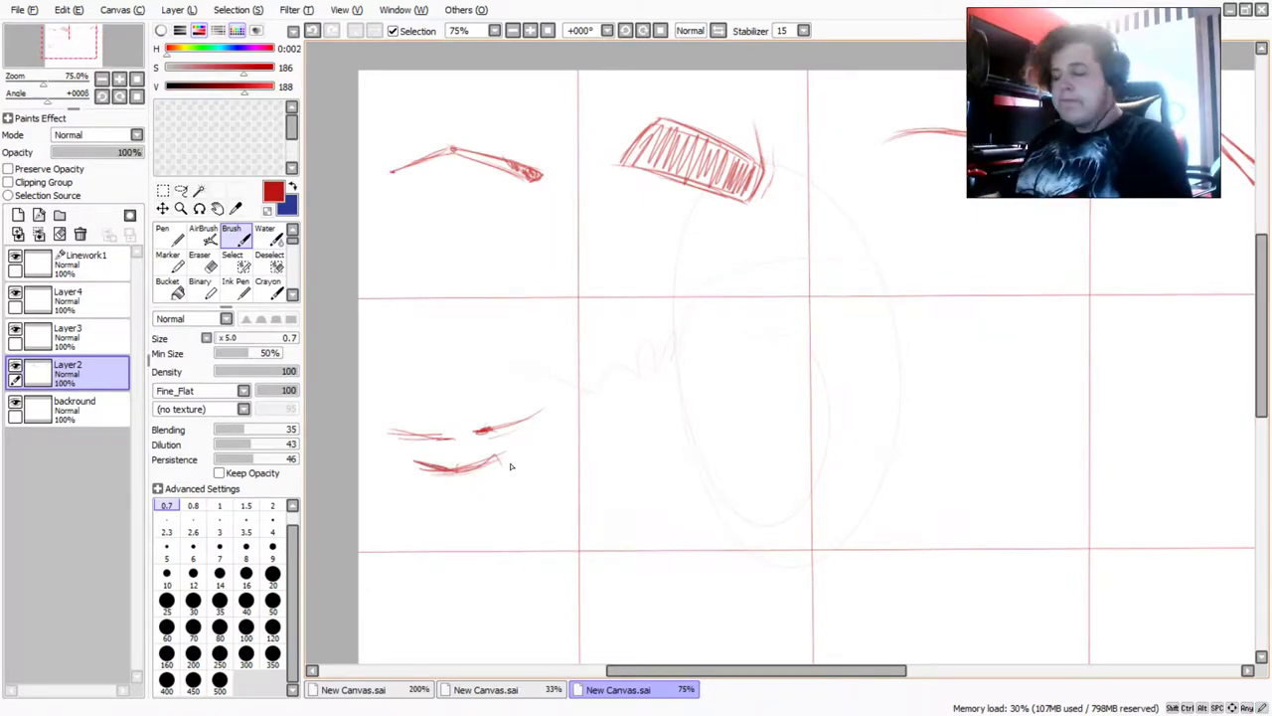
# Thicken and darken both outer corners of the broken mouth line
pyautogui.scroll(5, 510, 466)
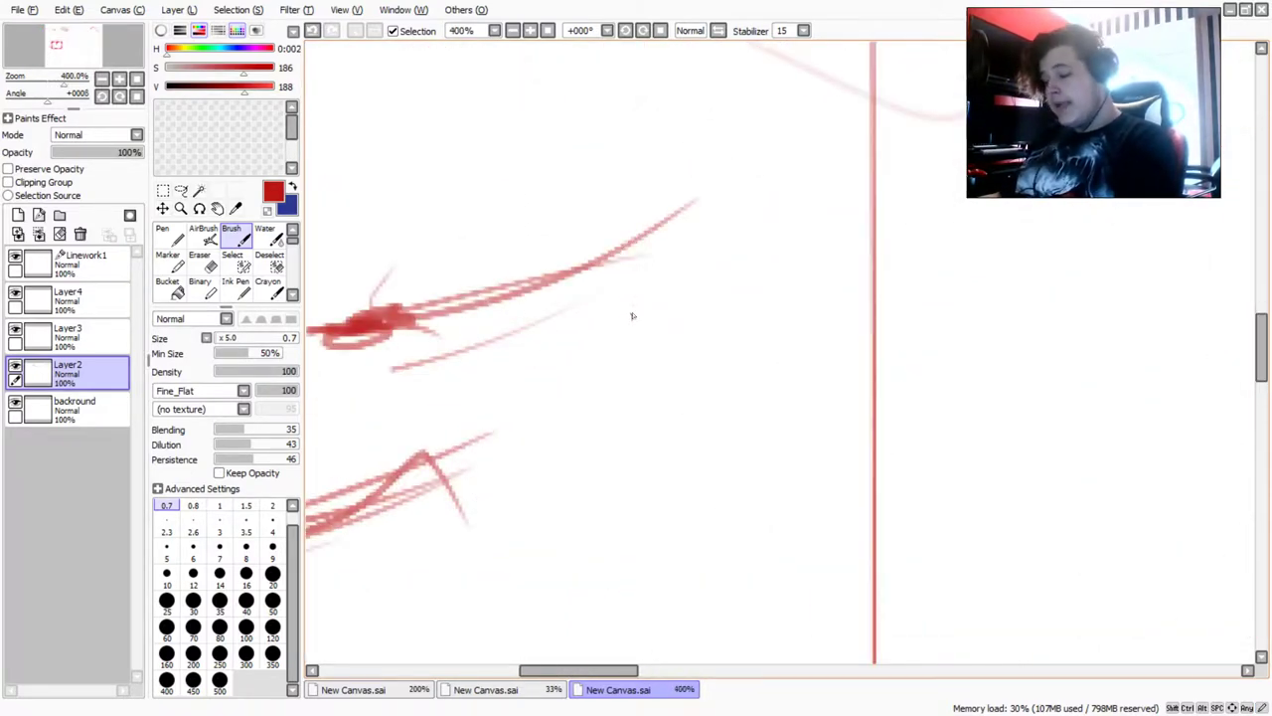
pyautogui.moveTo(672, 223)
pyautogui.mouseDown()
pyautogui.moveTo(709, 202)
pyautogui.moveTo(701, 218)
pyautogui.moveTo(621, 247)
pyautogui.mouseUp()
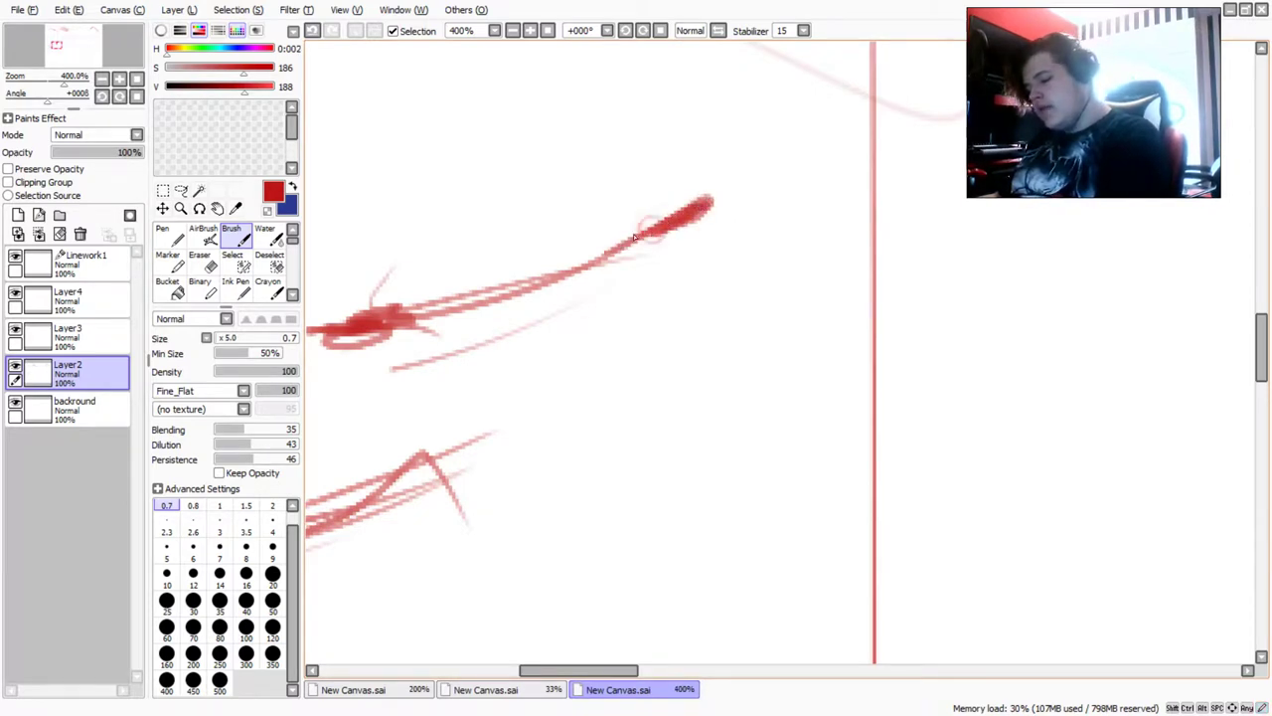
pyautogui.scroll(-3, 703, 125)
pyautogui.scroll(5, 696, 130)
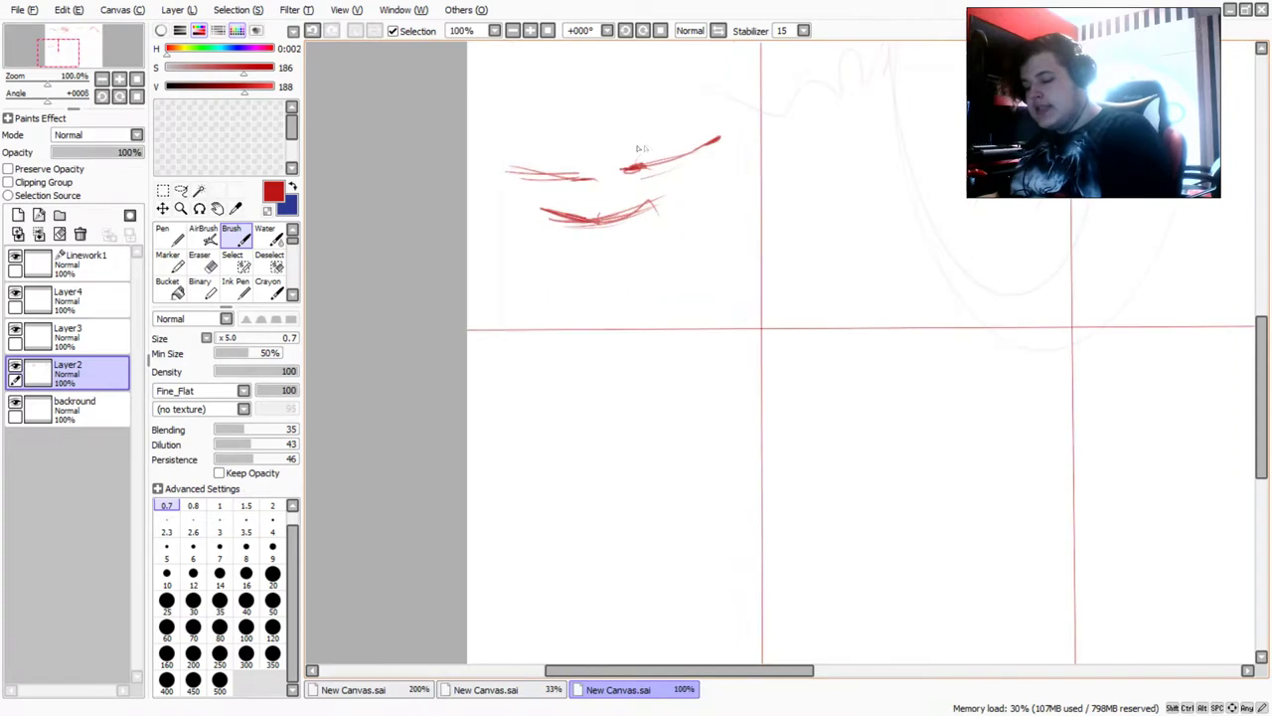
pyautogui.moveTo(537, 202)
pyautogui.mouseDown()
pyautogui.moveTo(605, 226)
pyautogui.moveTo(441, 180)
pyautogui.moveTo(487, 205)
pyautogui.moveTo(452, 186)
pyautogui.moveTo(550, 210)
pyautogui.moveTo(447, 184)
pyautogui.mouseUp()
pyautogui.scroll(-6, 442, 177)
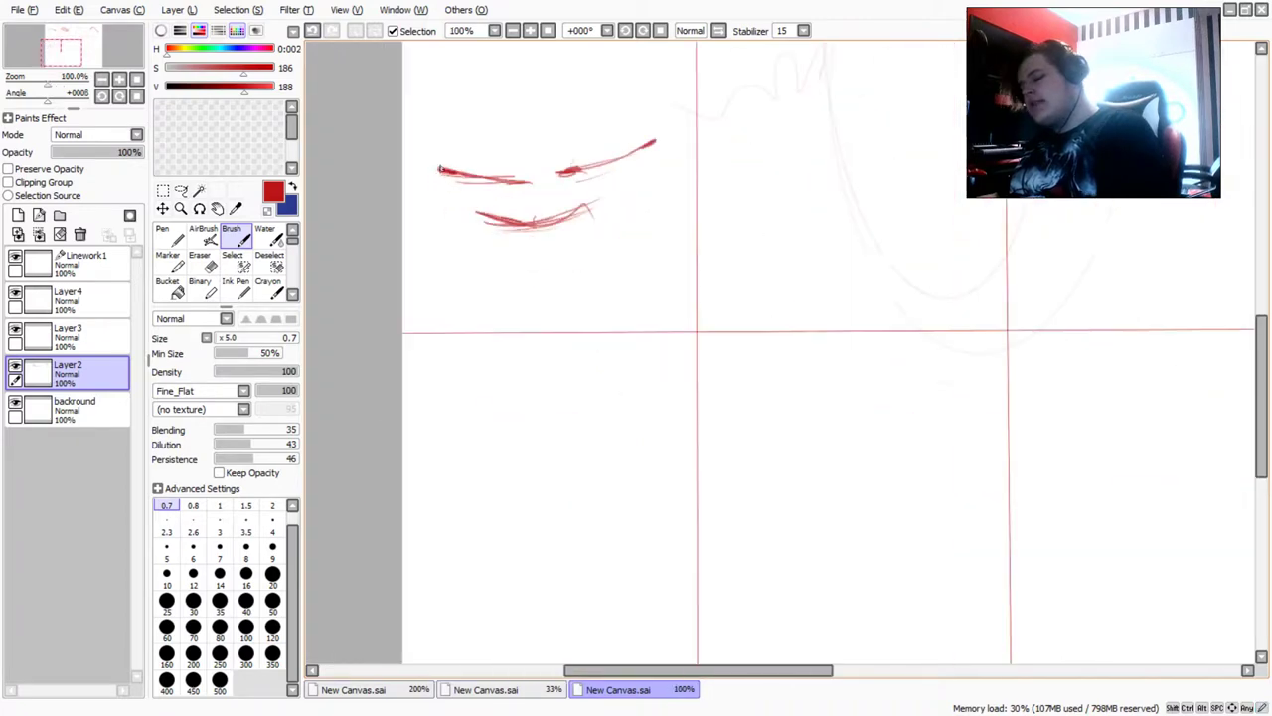
pyautogui.scroll(-3, 468, 148)
pyautogui.scroll(5, 483, 133)
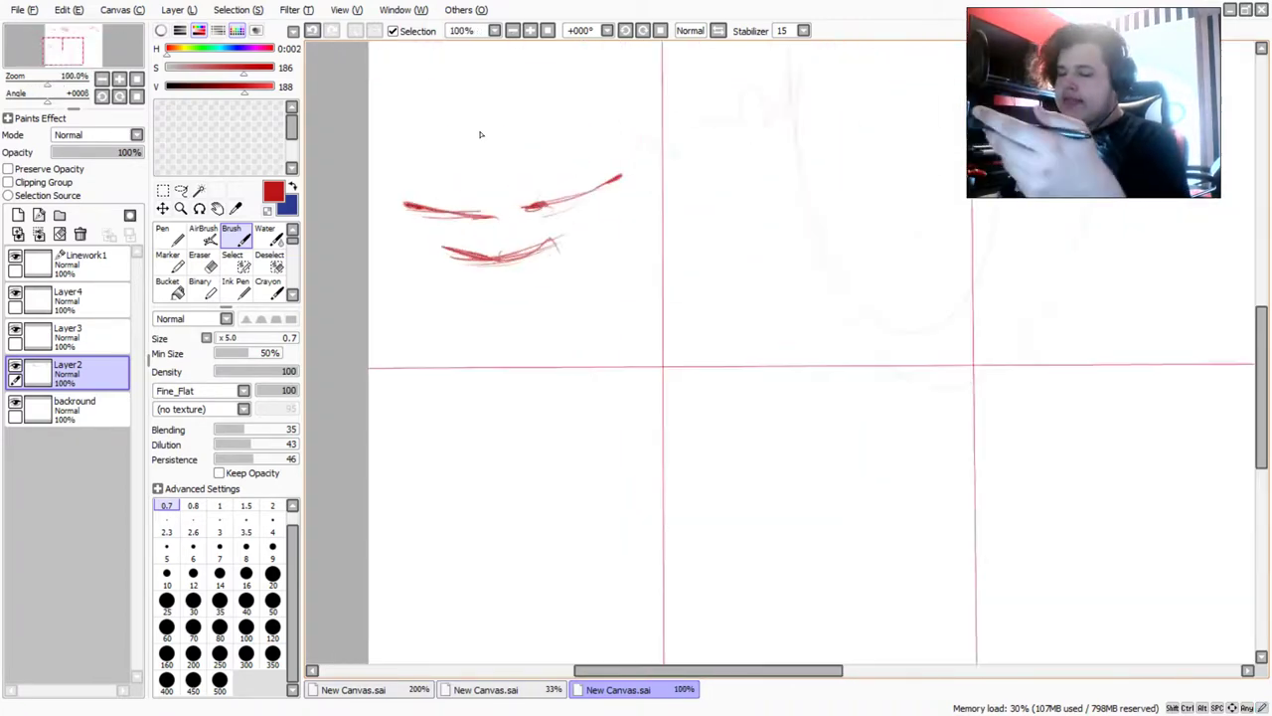
pyautogui.scroll(-1, 479, 133)
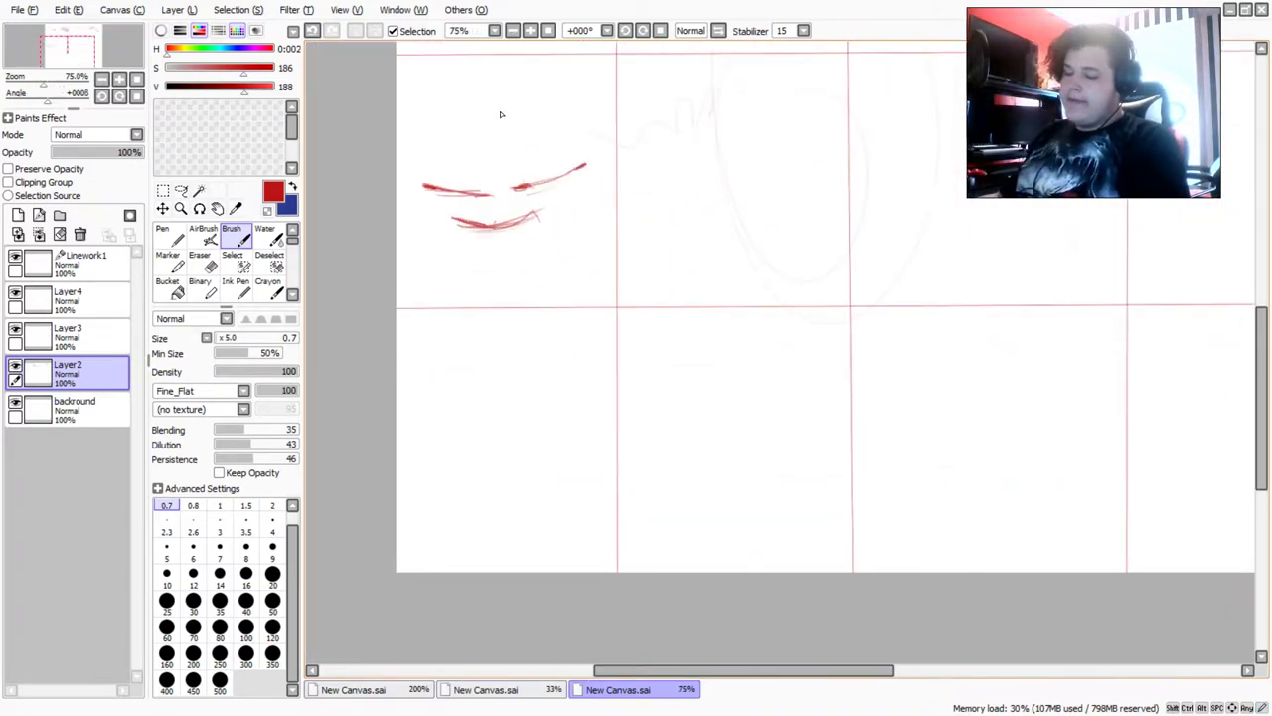
pyautogui.scroll(-5, 516, 128)
pyautogui.scroll(2, 619, 178)
pyautogui.scroll(-1, 616, 177)
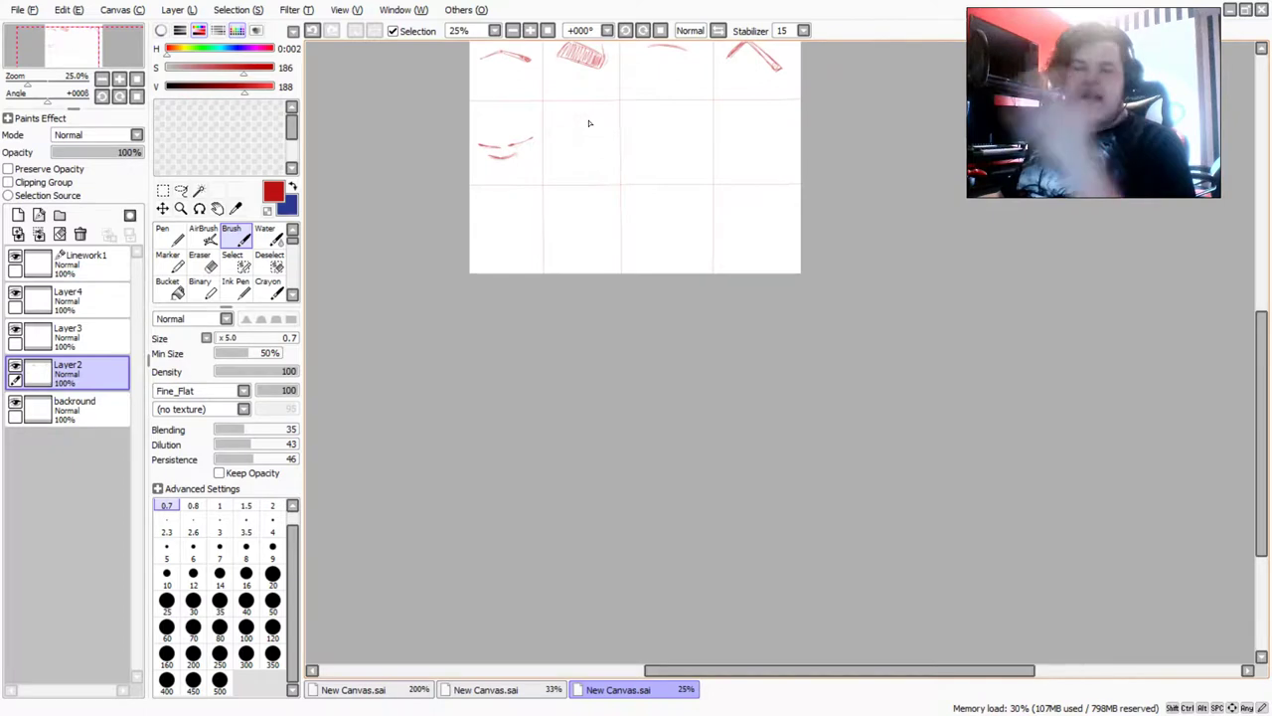
pyautogui.scroll(2, 597, 164)
pyautogui.scroll(-2, 552, 130)
# Outline a full upper lip with a dipped centre and a gently curved lower edge in the second row's second cell
pyautogui.scroll(2, 545, 89)
pyautogui.scroll(4, 538, 87)
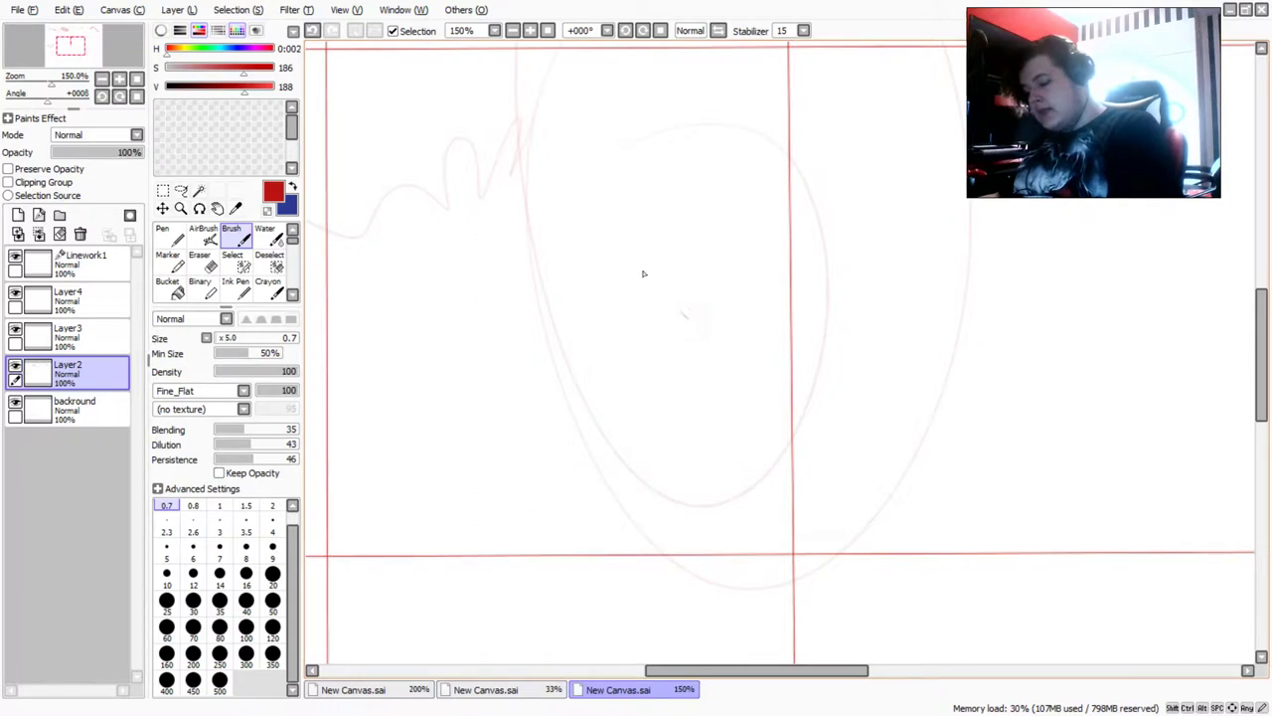
pyautogui.moveTo(685, 317)
pyautogui.mouseDown()
pyautogui.moveTo(594, 262)
pyautogui.moveTo(528, 259)
pyautogui.moveTo(476, 282)
pyautogui.moveTo(519, 257)
pyautogui.moveTo(449, 300)
pyautogui.mouseUp()
pyautogui.click(526, 260)
pyautogui.moveTo(501, 266); pyautogui.dragTo(451, 312)
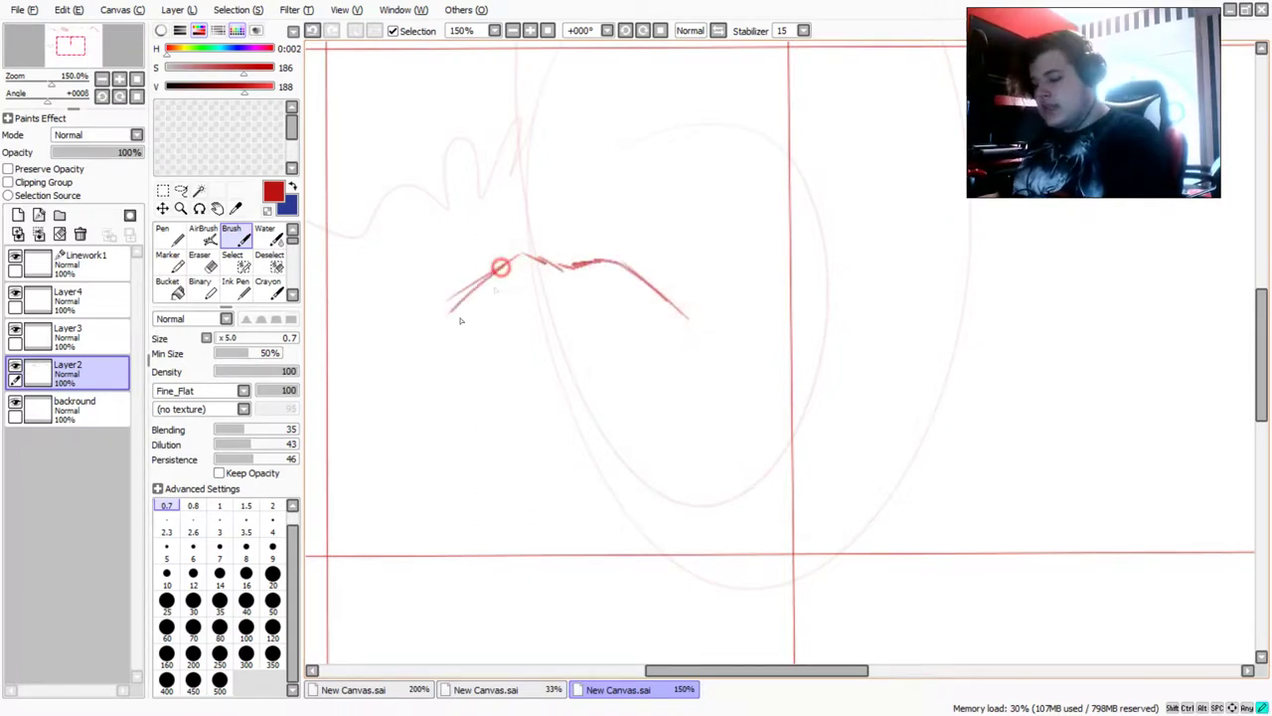
pyautogui.moveTo(686, 318); pyautogui.dragTo(513, 318)
pyautogui.moveTo(431, 330)
pyautogui.mouseDown()
pyautogui.moveTo(658, 304)
pyautogui.moveTo(537, 304)
pyautogui.mouseUp()
# Fill the full upper lip with dense slanted hatching, shading one side more heavily
pyautogui.moveTo(516, 273)
pyautogui.mouseDown()
pyautogui.moveTo(477, 305)
pyautogui.moveTo(526, 261)
pyautogui.mouseUp()
pyautogui.moveTo(481, 314)
pyautogui.mouseDown()
pyautogui.moveTo(537, 266)
pyautogui.moveTo(561, 269)
pyautogui.moveTo(530, 284)
pyautogui.moveTo(527, 264)
pyautogui.moveTo(502, 275)
pyautogui.mouseUp()
pyautogui.moveTo(531, 316)
pyautogui.mouseDown()
pyautogui.moveTo(571, 264)
pyautogui.moveTo(609, 265)
pyautogui.mouseUp()
pyautogui.moveTo(581, 316)
pyautogui.mouseDown()
pyautogui.moveTo(627, 288)
pyautogui.moveTo(634, 305)
pyautogui.moveTo(665, 310)
pyautogui.moveTo(668, 281)
pyautogui.mouseUp()
pyautogui.moveTo(485, 317)
pyautogui.mouseDown()
pyautogui.moveTo(528, 288)
pyautogui.moveTo(521, 266)
pyautogui.moveTo(599, 273)
pyautogui.moveTo(552, 279)
pyautogui.moveTo(564, 287)
pyautogui.mouseUp()
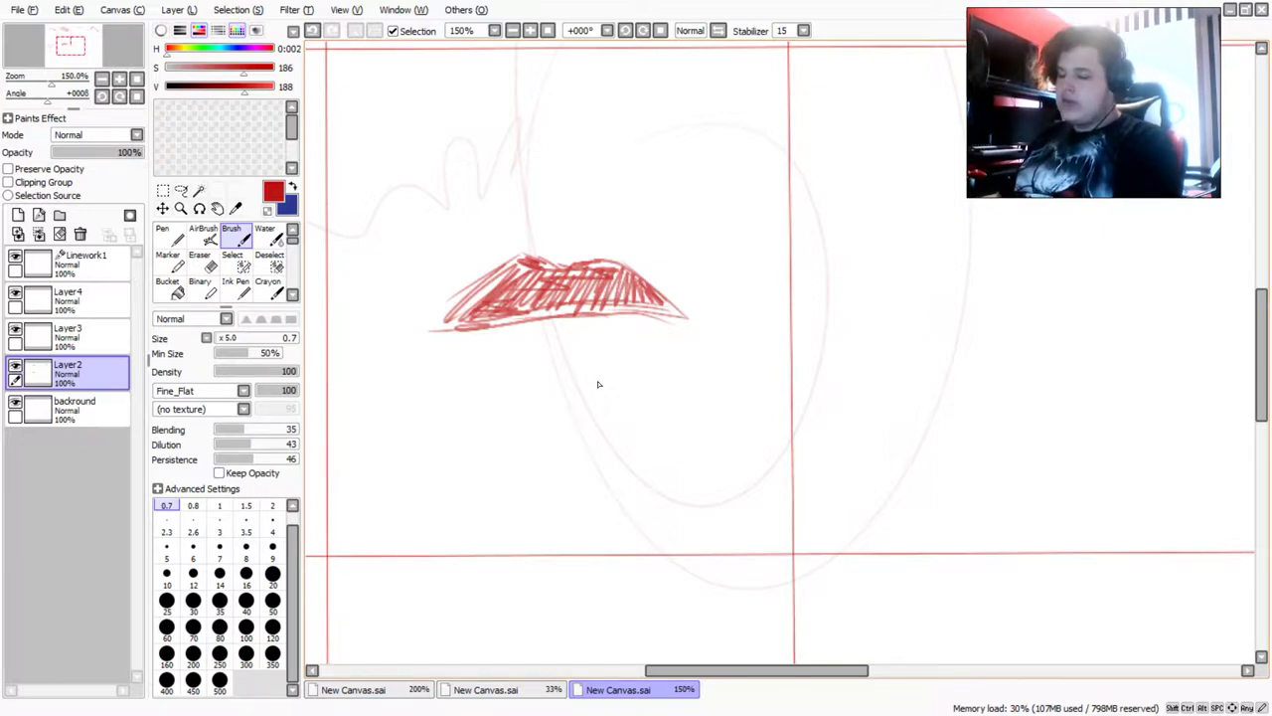
pyautogui.moveTo(465, 318); pyautogui.dragTo(526, 264)
pyautogui.moveTo(511, 316); pyautogui.dragTo(536, 279)
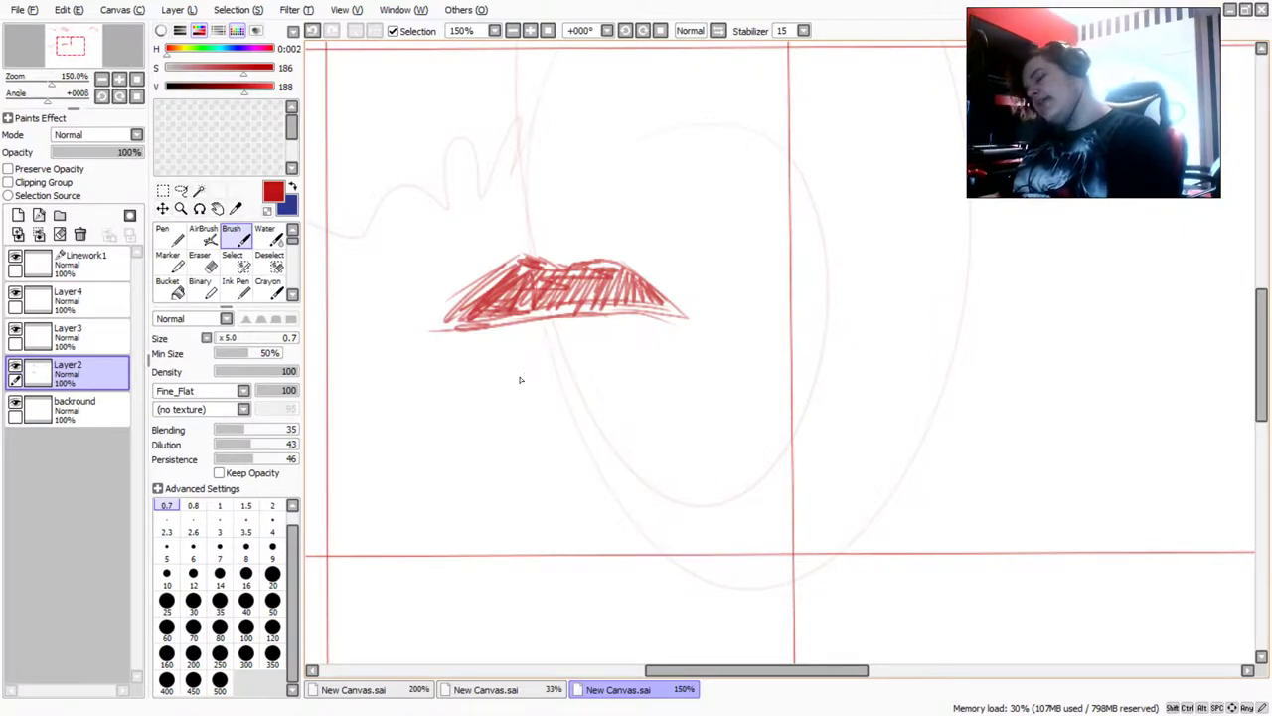
# Draw a short lower-lip curve beneath the hatched upper lip with several overlapping strokes
pyautogui.moveTo(636, 383)
pyautogui.mouseDown()
pyautogui.moveTo(514, 387)
pyautogui.moveTo(636, 388)
pyautogui.moveTo(527, 386)
pyautogui.moveTo(535, 392)
pyautogui.moveTo(504, 378)
pyautogui.mouseUp()
pyautogui.moveTo(644, 375); pyautogui.dragTo(553, 389)
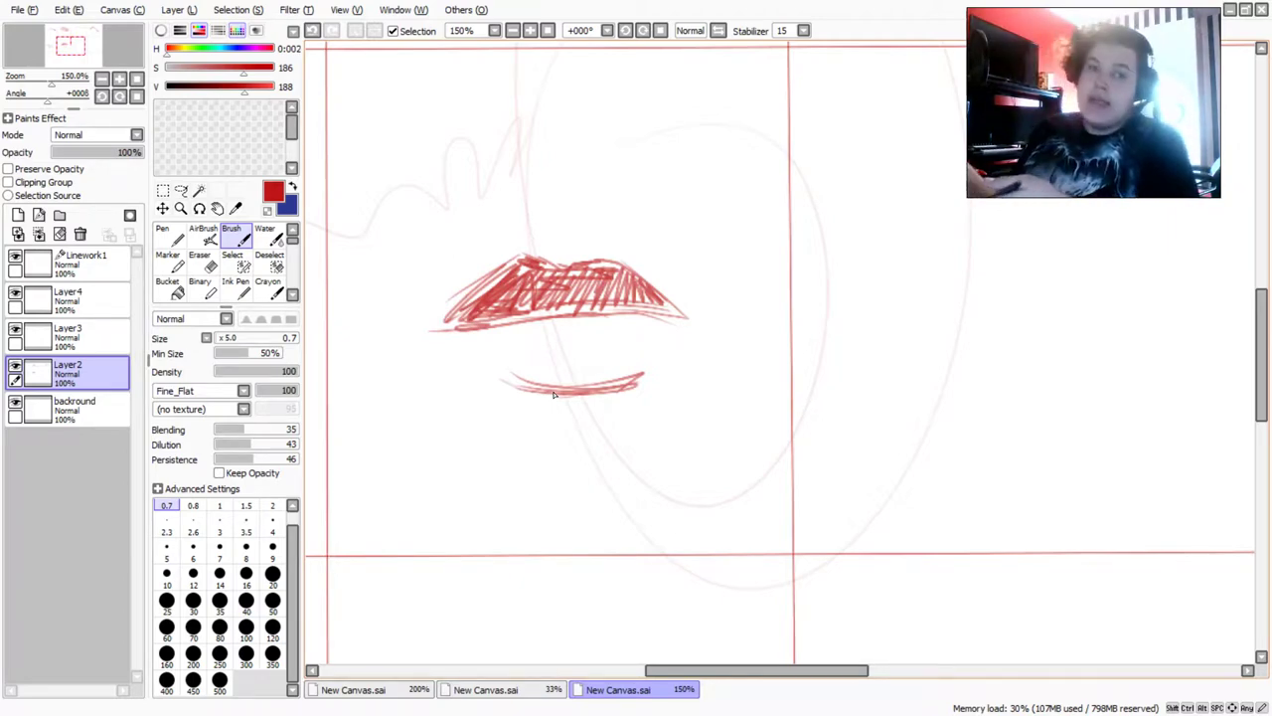
pyautogui.moveTo(646, 368)
pyautogui.mouseDown()
pyautogui.moveTo(609, 387)
pyautogui.moveTo(489, 378)
pyautogui.mouseUp()
pyautogui.scroll(-4, 490, 377)
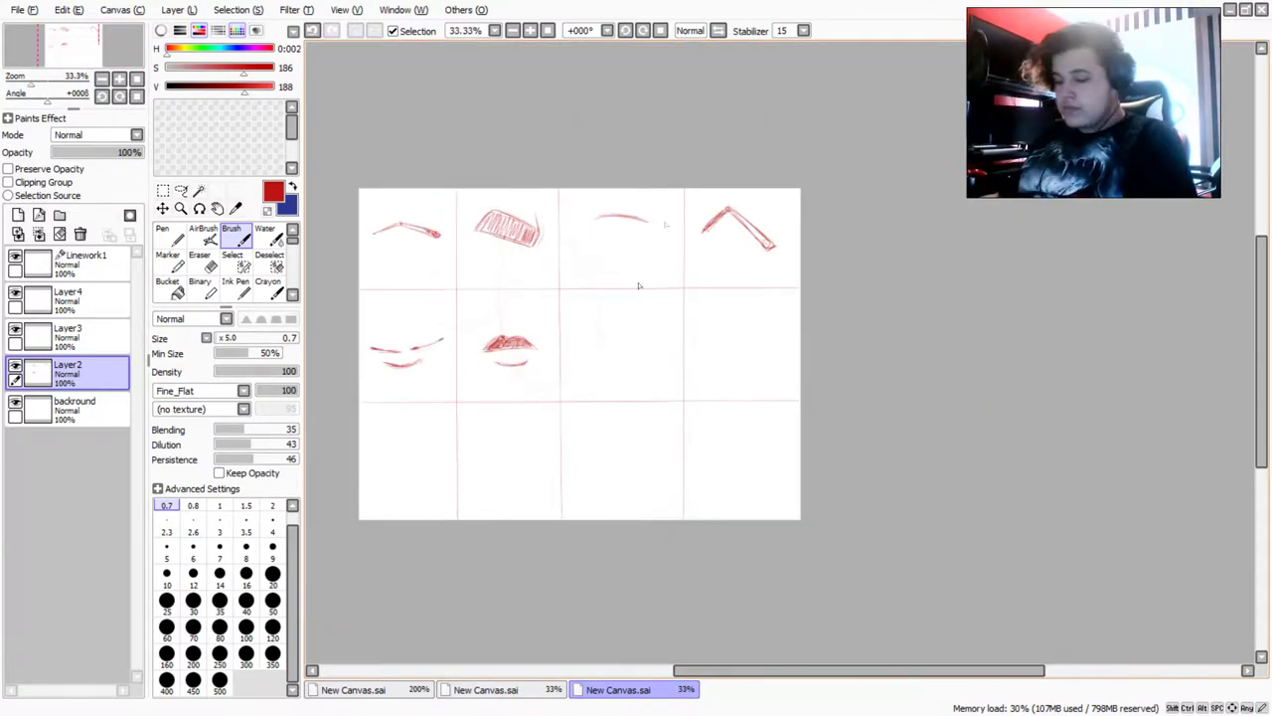
pyautogui.scroll(1, 624, 245)
pyautogui.scroll(-2, 644, 395)
pyautogui.scroll(4, 642, 388)
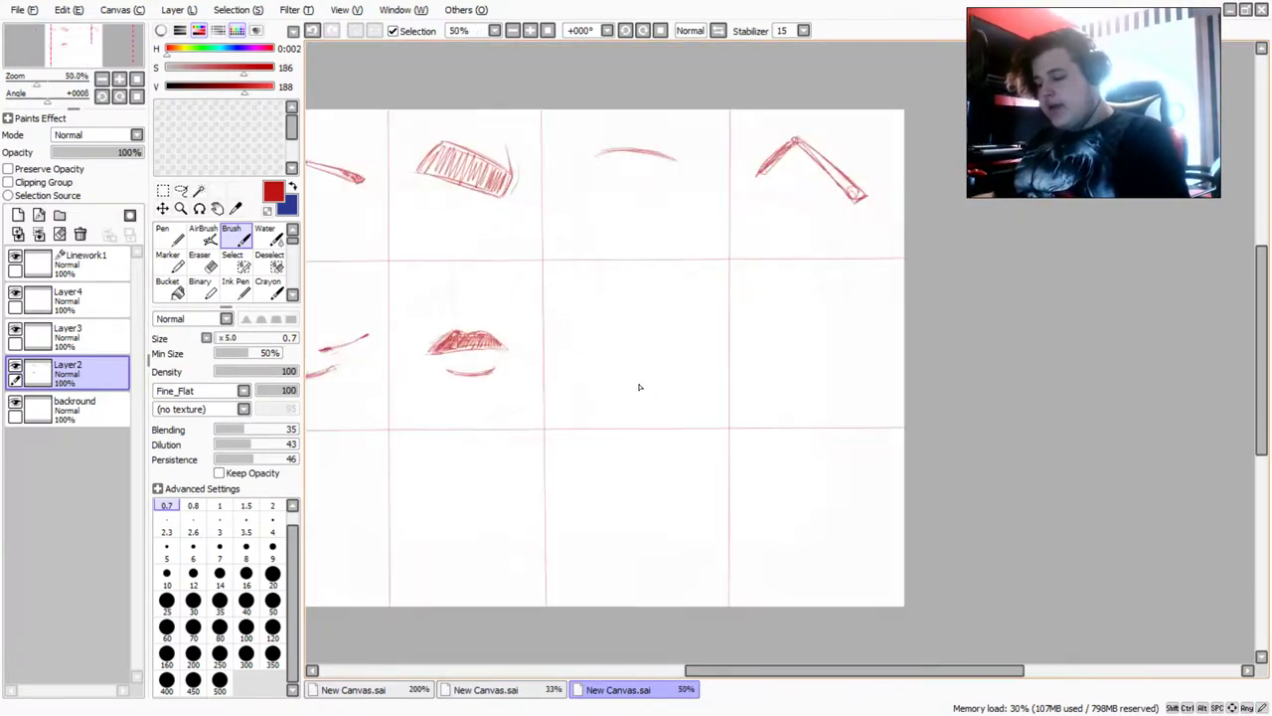
# Outline a wide crescent-shaped grin in the second row's third cell with overlapping strokes along its lower edge
pyautogui.scroll(3, 696, 310)
pyautogui.scroll(-2, 755, 288)
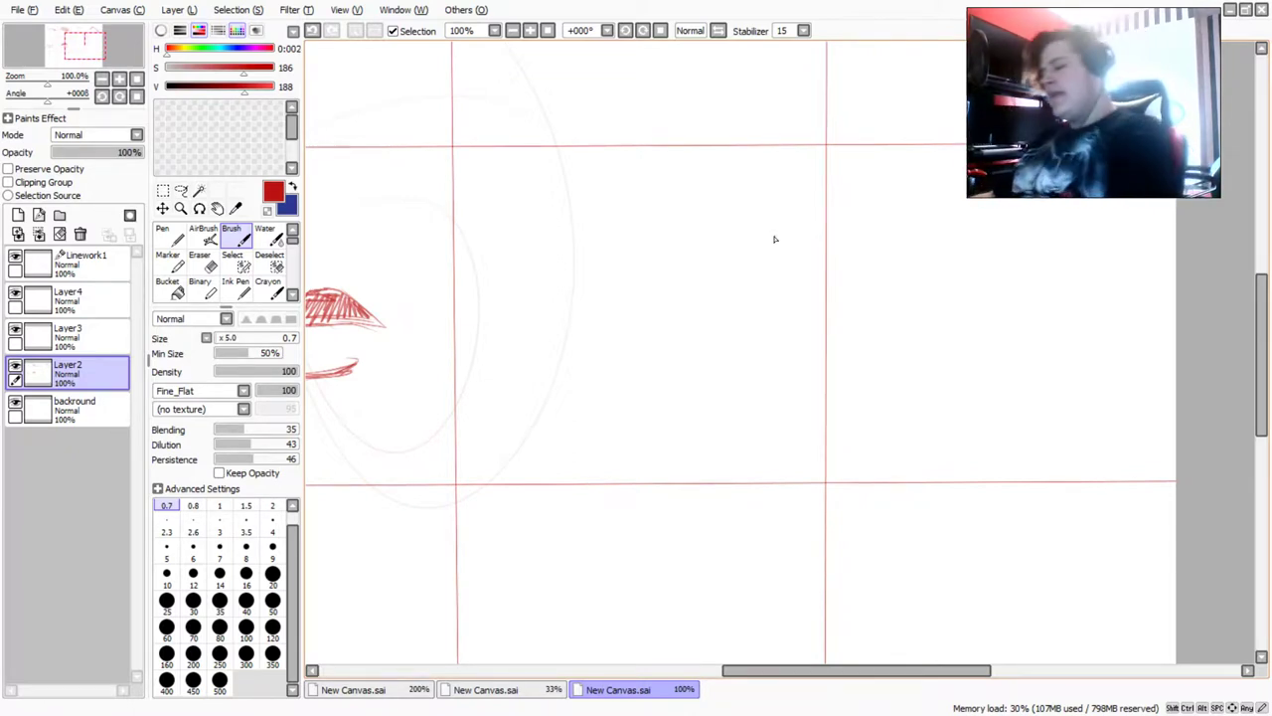
pyautogui.scroll(2, 773, 268)
pyautogui.scroll(-3, 785, 280)
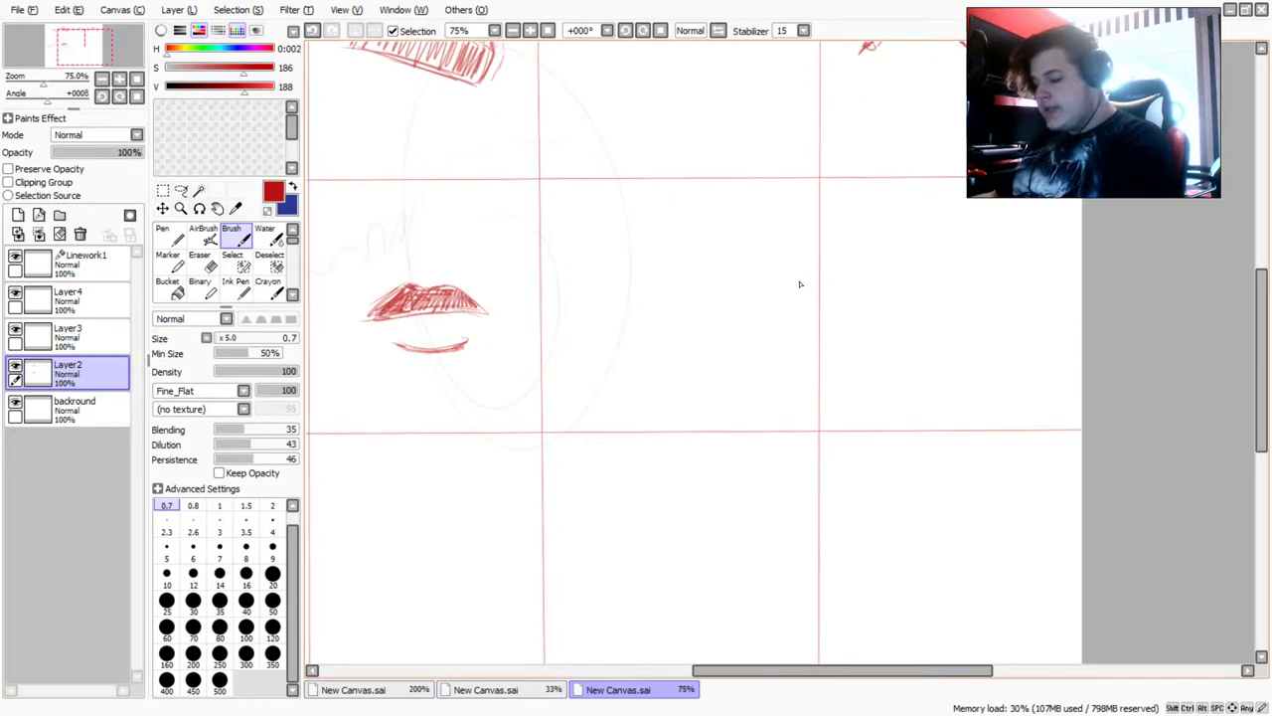
pyautogui.scroll(1, 800, 282)
pyautogui.moveTo(802, 275)
pyautogui.mouseDown()
pyautogui.moveTo(700, 323)
pyautogui.moveTo(645, 325)
pyautogui.moveTo(679, 343)
pyautogui.moveTo(679, 332)
pyautogui.moveTo(640, 328)
pyautogui.moveTo(684, 323)
pyautogui.moveTo(548, 331)
pyautogui.moveTo(488, 284)
pyautogui.mouseUp()
pyautogui.moveTo(752, 333)
pyautogui.mouseDown()
pyautogui.moveTo(793, 275)
pyautogui.moveTo(723, 357)
pyautogui.moveTo(668, 385)
pyautogui.mouseUp()
pyautogui.moveTo(481, 286); pyautogui.dragTo(596, 386)
pyautogui.moveTo(729, 352); pyautogui.dragTo(648, 380)
pyautogui.moveTo(687, 369); pyautogui.dragTo(590, 382)
pyautogui.moveTo(520, 346); pyautogui.dragTo(617, 382)
pyautogui.moveTo(583, 378); pyautogui.dragTo(670, 372)
pyautogui.moveTo(605, 369)
pyautogui.mouseDown()
pyautogui.moveTo(545, 348)
pyautogui.moveTo(479, 291)
pyautogui.mouseUp()
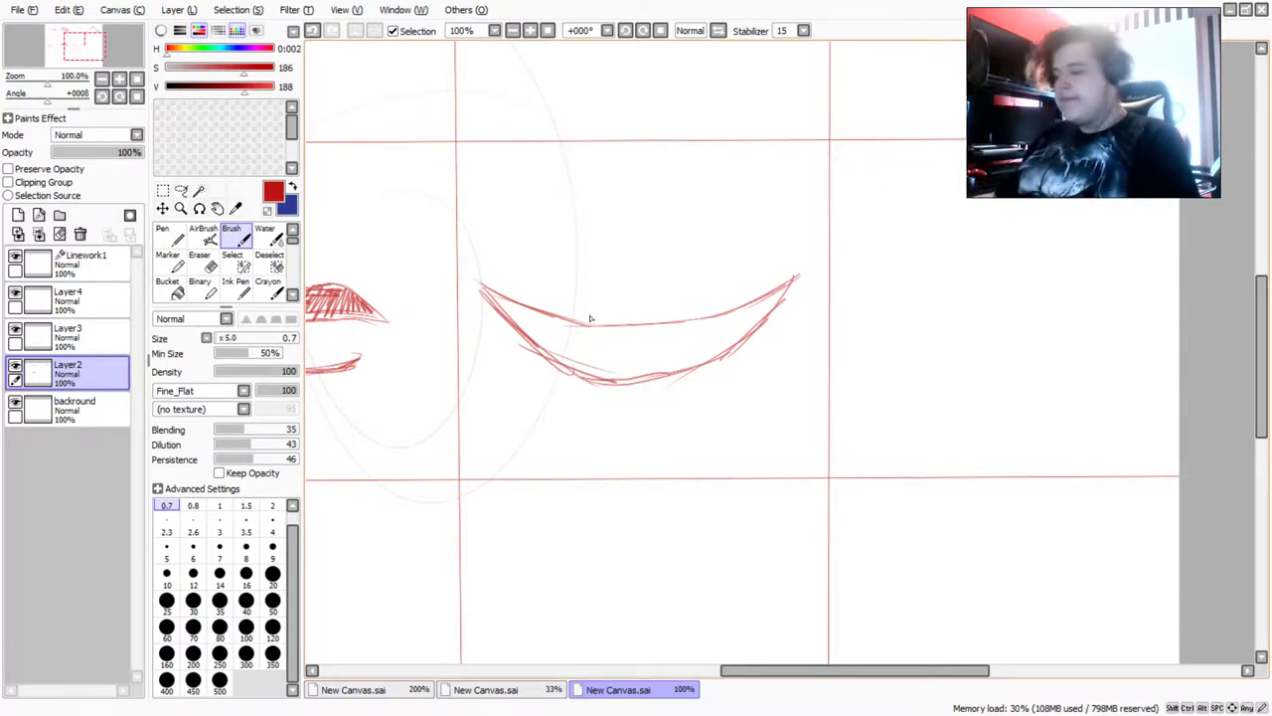
# Add cheek creases above and below both corners of the grin and a short lower-lip curve beneath it
pyautogui.scroll(2, 590, 318)
pyautogui.scroll(2, 434, 227)
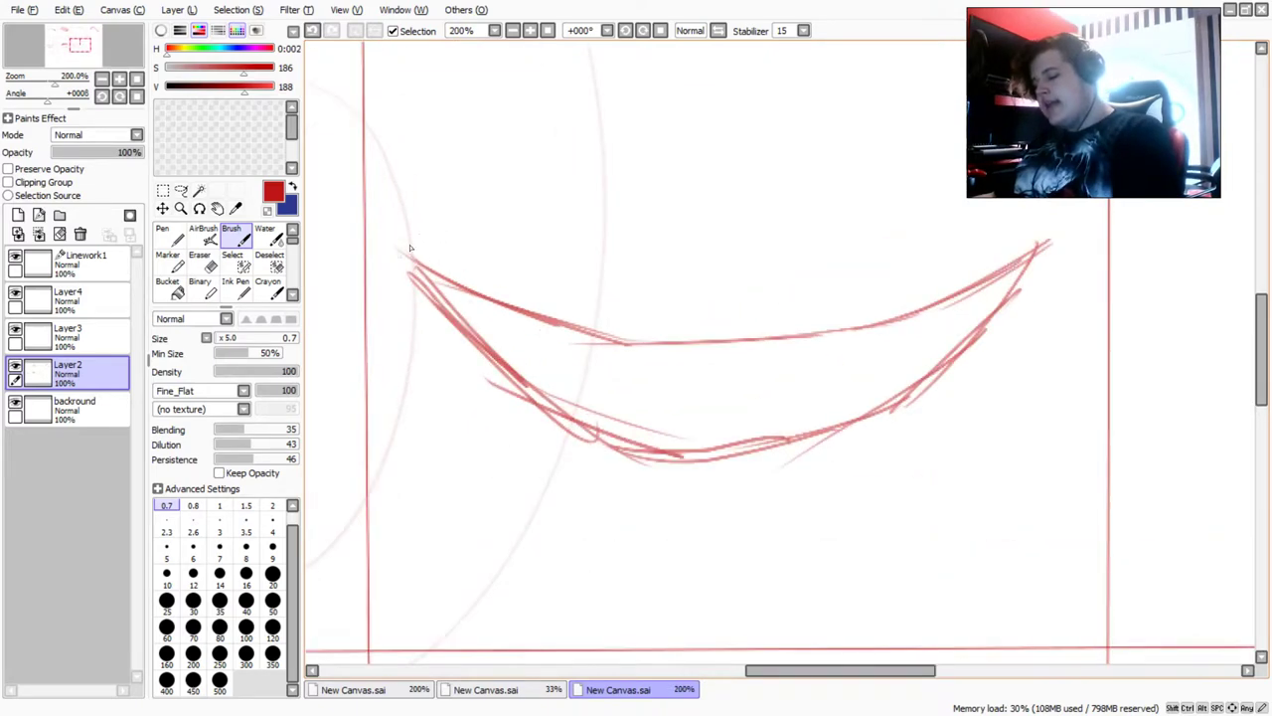
pyautogui.moveTo(410, 256); pyautogui.dragTo(539, 245)
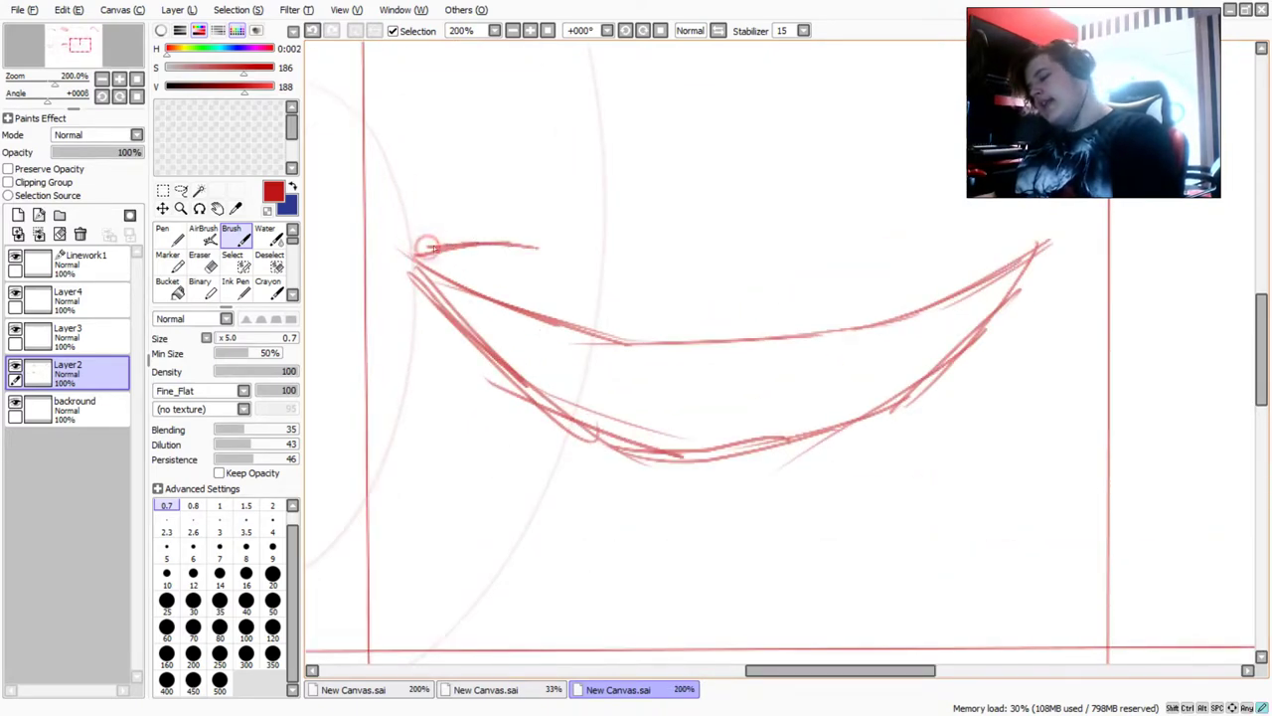
pyautogui.moveTo(415, 311); pyautogui.dragTo(464, 397)
pyautogui.moveTo(413, 279); pyautogui.dragTo(470, 410)
pyautogui.moveTo(404, 290); pyautogui.dragTo(485, 384)
pyautogui.moveTo(1046, 253); pyautogui.dragTo(979, 393)
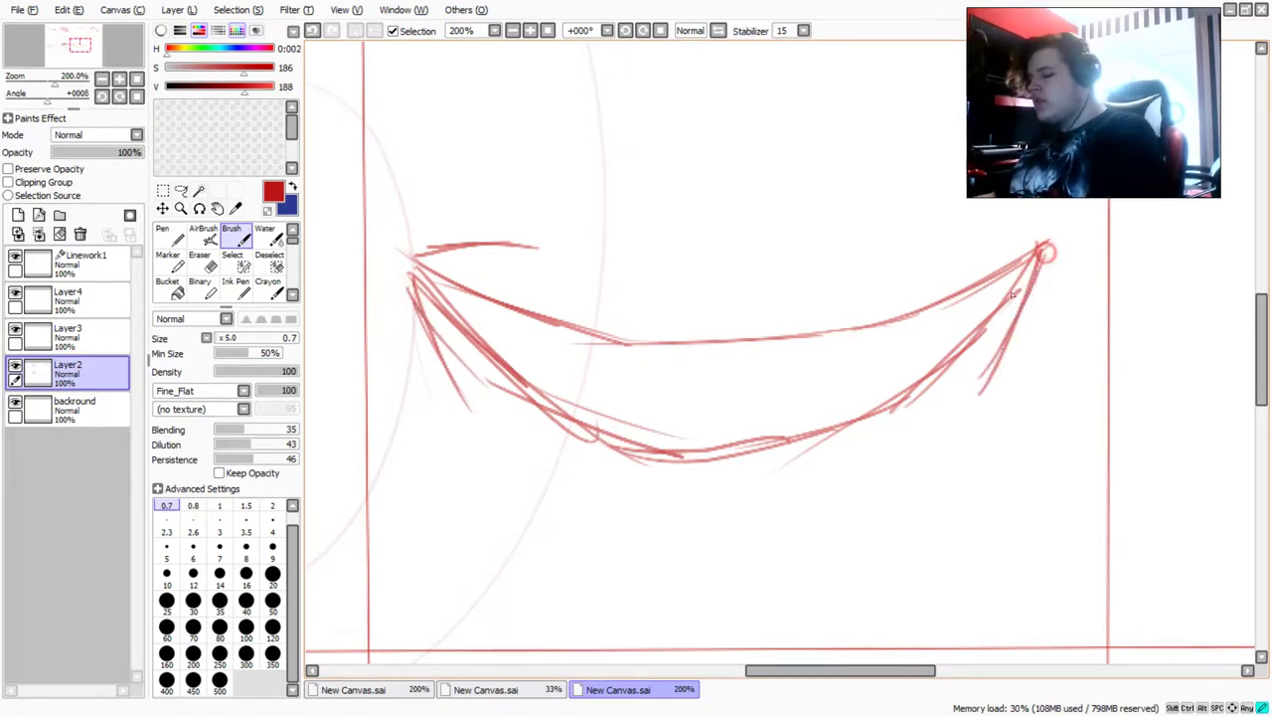
pyautogui.moveTo(1024, 235); pyautogui.dragTo(908, 206)
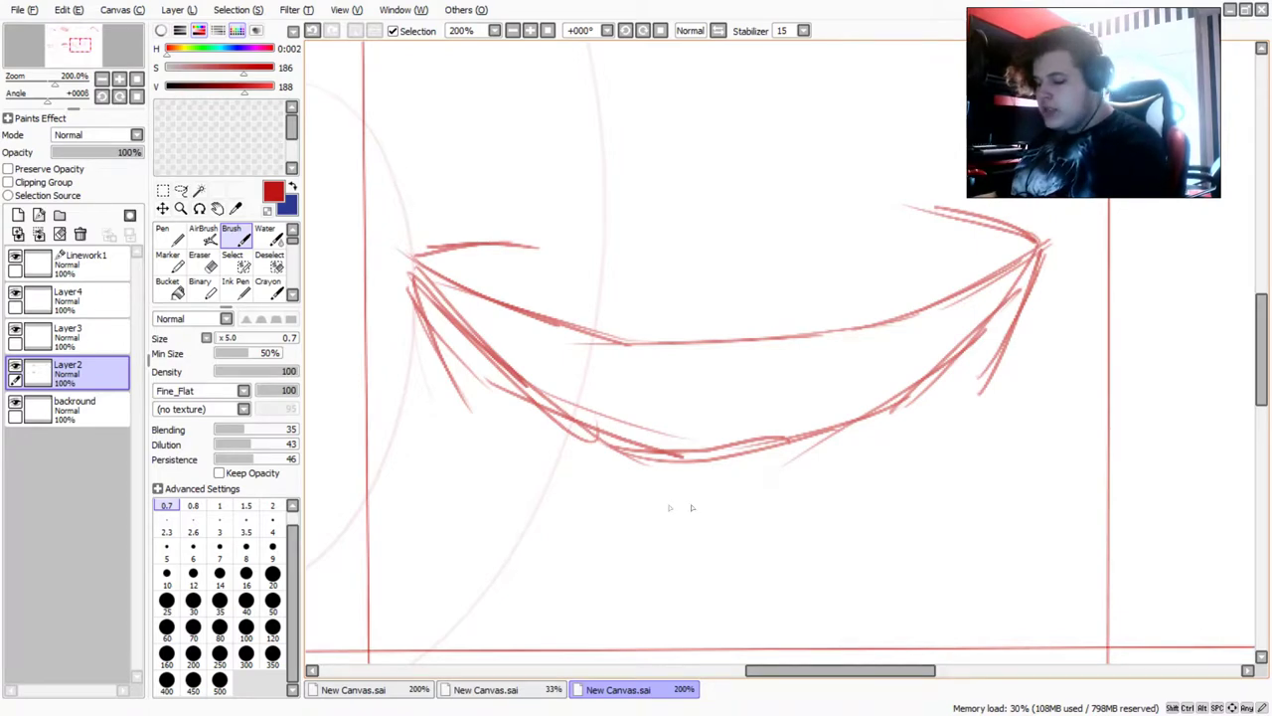
pyautogui.moveTo(819, 483); pyautogui.dragTo(647, 514)
pyautogui.moveTo(783, 494)
pyautogui.mouseDown()
pyautogui.moveTo(686, 511)
pyautogui.moveTo(619, 504)
pyautogui.moveTo(641, 520)
pyautogui.mouseUp()
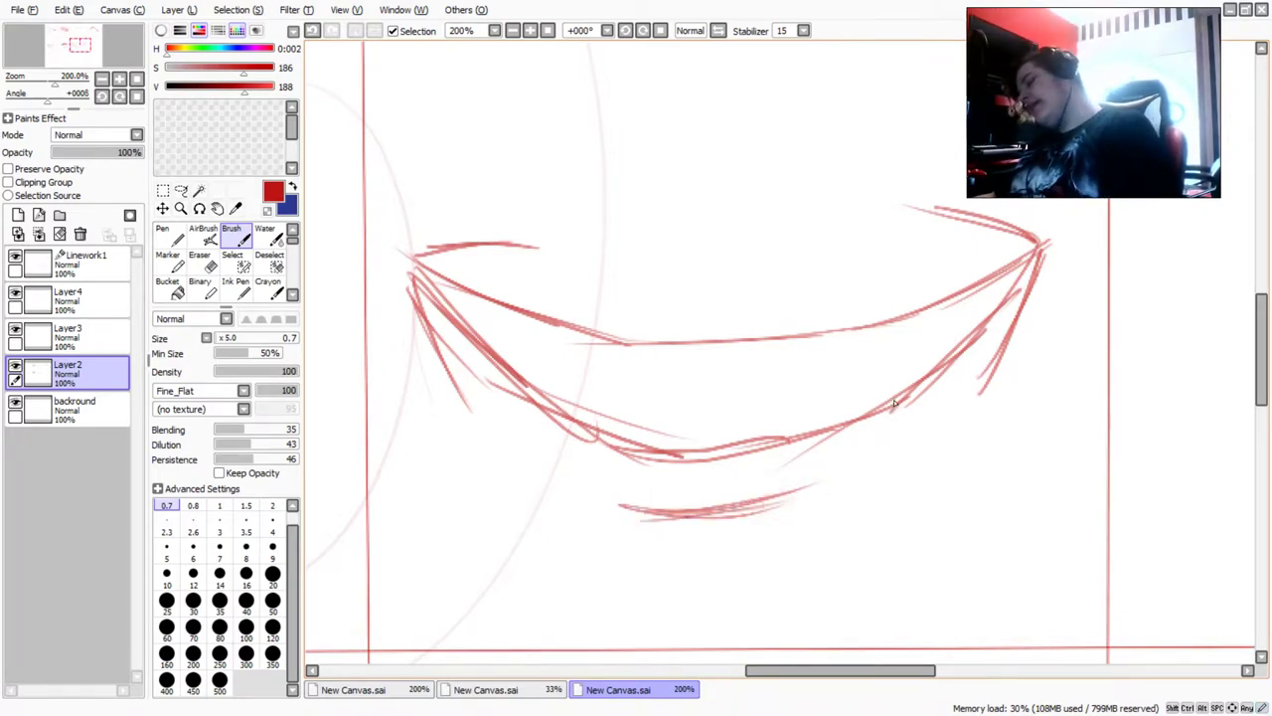
# Fill the grin from corner to corner with sharp zigzag teeth and erase the overshoot below its lower edge
pyautogui.moveTo(473, 304)
pyautogui.mouseDown()
pyautogui.moveTo(484, 343)
pyautogui.moveTo(510, 315)
pyautogui.moveTo(508, 328)
pyautogui.moveTo(536, 334)
pyautogui.moveTo(528, 378)
pyautogui.moveTo(546, 336)
pyautogui.moveTo(576, 403)
pyautogui.moveTo(559, 407)
pyautogui.moveTo(577, 365)
pyautogui.moveTo(650, 391)
pyautogui.moveTo(613, 432)
pyautogui.moveTo(643, 363)
pyautogui.moveTo(677, 448)
pyautogui.moveTo(677, 412)
pyautogui.moveTo(663, 441)
pyautogui.moveTo(690, 349)
pyautogui.moveTo(716, 410)
pyautogui.moveTo(736, 397)
pyautogui.moveTo(692, 425)
pyautogui.moveTo(700, 456)
pyautogui.moveTo(735, 343)
pyautogui.moveTo(746, 447)
pyautogui.moveTo(788, 371)
pyautogui.moveTo(746, 432)
pyautogui.moveTo(779, 356)
pyautogui.moveTo(843, 404)
pyautogui.moveTo(790, 417)
pyautogui.moveTo(785, 432)
pyautogui.moveTo(829, 340)
pyautogui.moveTo(825, 457)
pyautogui.mouseUp()
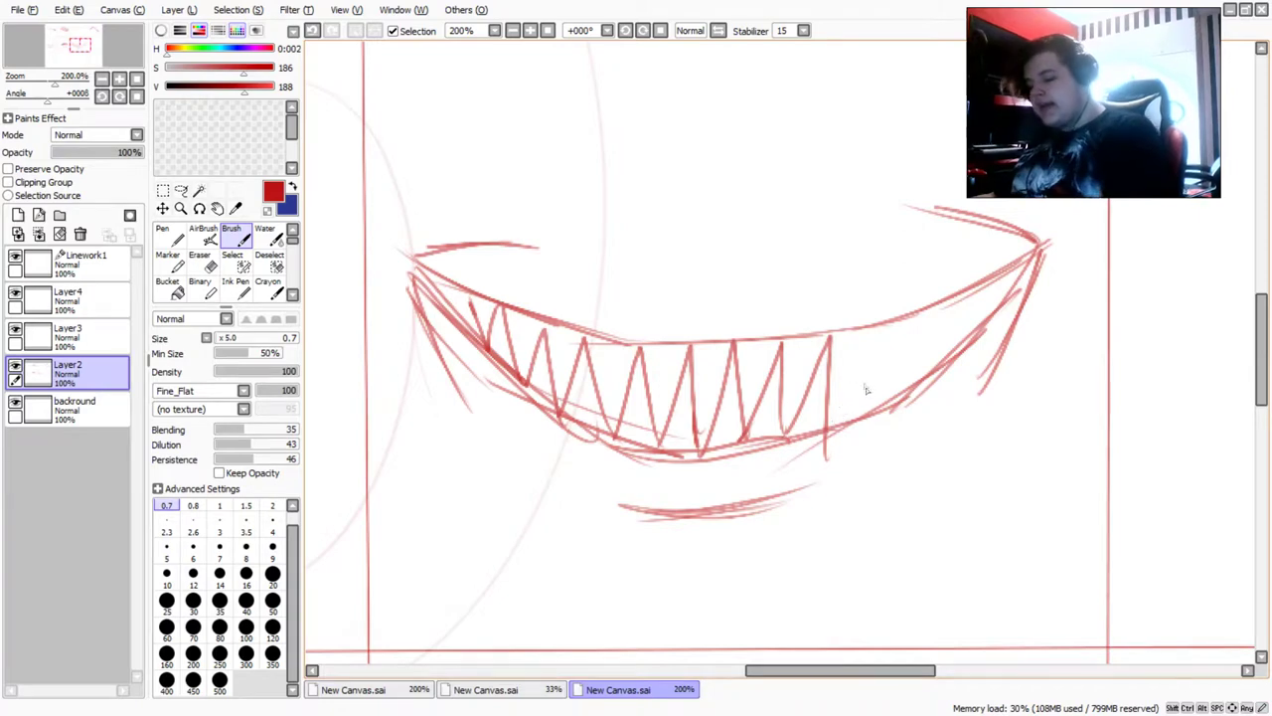
pyautogui.click(204, 261)
pyautogui.moveTo(824, 469)
pyautogui.mouseDown()
pyautogui.moveTo(827, 426)
pyautogui.moveTo(877, 333)
pyautogui.moveTo(876, 395)
pyautogui.moveTo(921, 313)
pyautogui.moveTo(924, 383)
pyautogui.moveTo(954, 307)
pyautogui.moveTo(970, 286)
pyautogui.moveTo(958, 302)
pyautogui.moveTo(975, 328)
pyautogui.moveTo(1024, 281)
pyautogui.mouseUp()
pyautogui.click(234, 231)
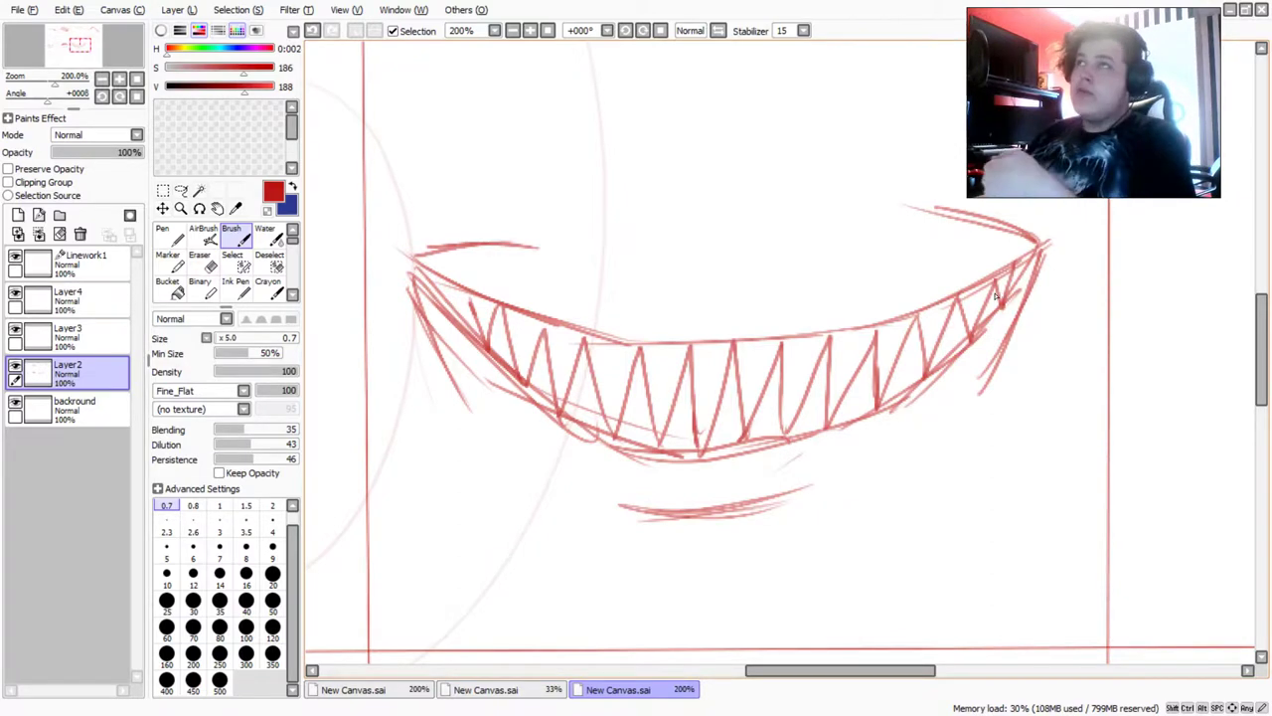
# Thicken and darken the right corner of the toothed grin
pyautogui.scroll(1, 994, 291)
pyautogui.scroll(-2, 994, 291)
pyautogui.scroll(3, 994, 291)
pyautogui.scroll(-1, 1079, 200)
pyautogui.scroll(1, 1073, 219)
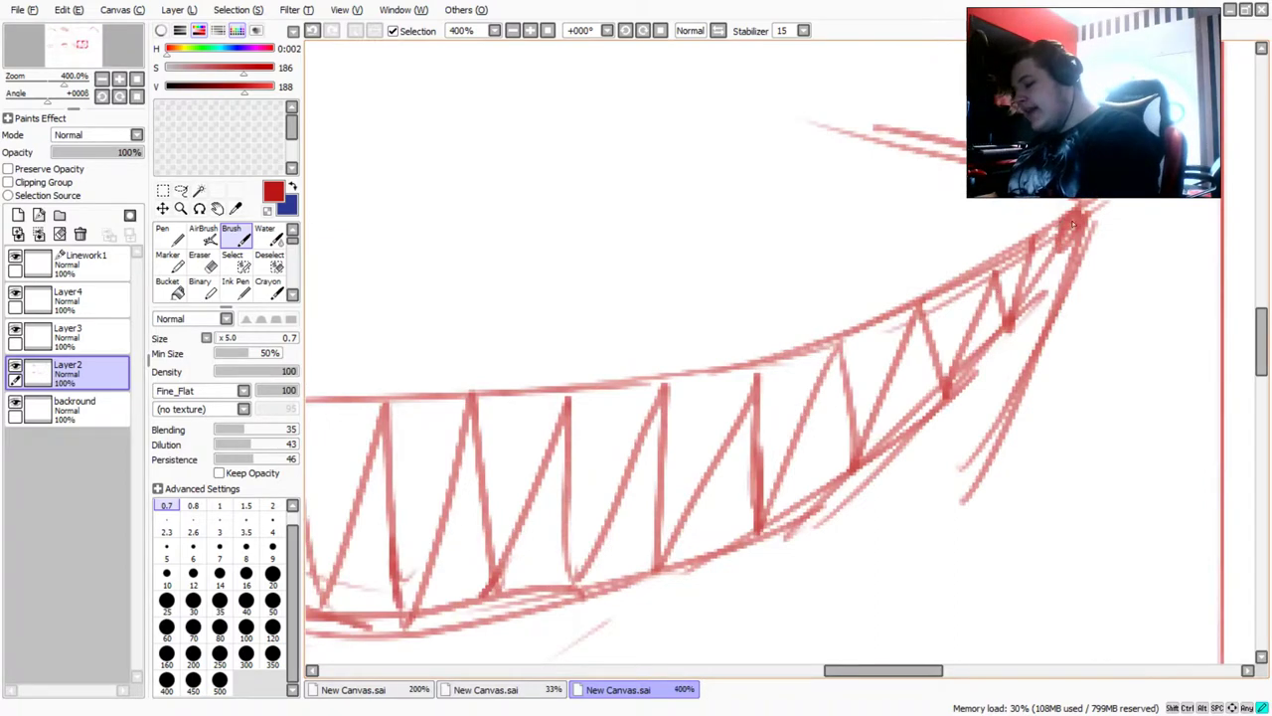
pyautogui.moveTo(1068, 269); pyautogui.dragTo(1044, 324)
pyautogui.scroll(-4, 994, 159)
pyautogui.scroll(3, 994, 159)
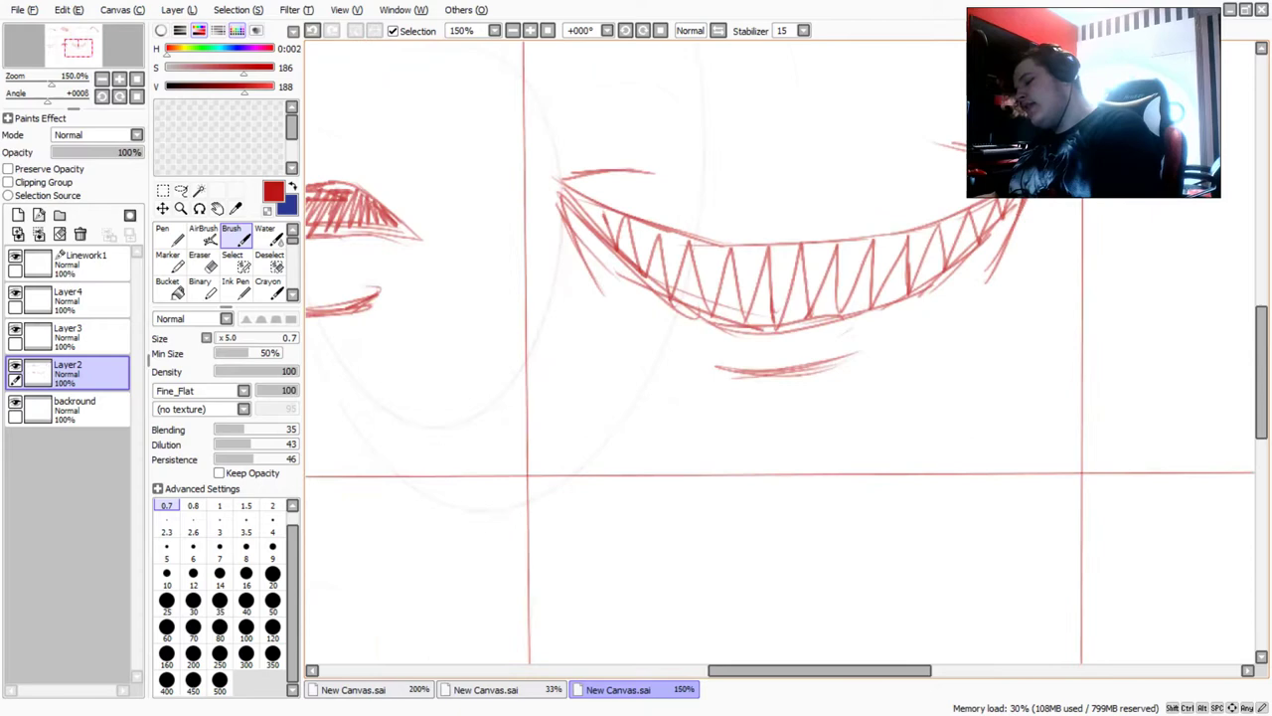
pyautogui.scroll(-2, 360, 336)
pyautogui.scroll(-1, 360, 336)
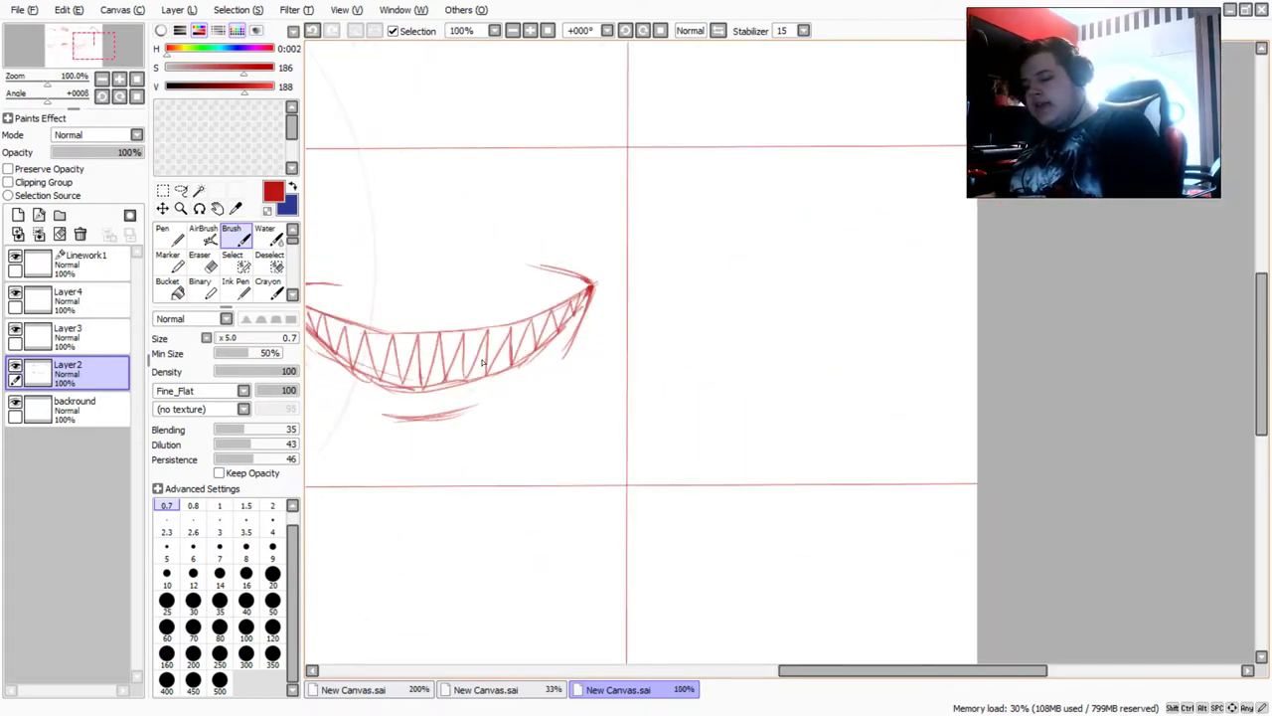
# Thicken and darken the left corner of the toothed grin with short overlapping strokes
pyautogui.scroll(-3, 482, 362)
pyautogui.scroll(4, 332, 249)
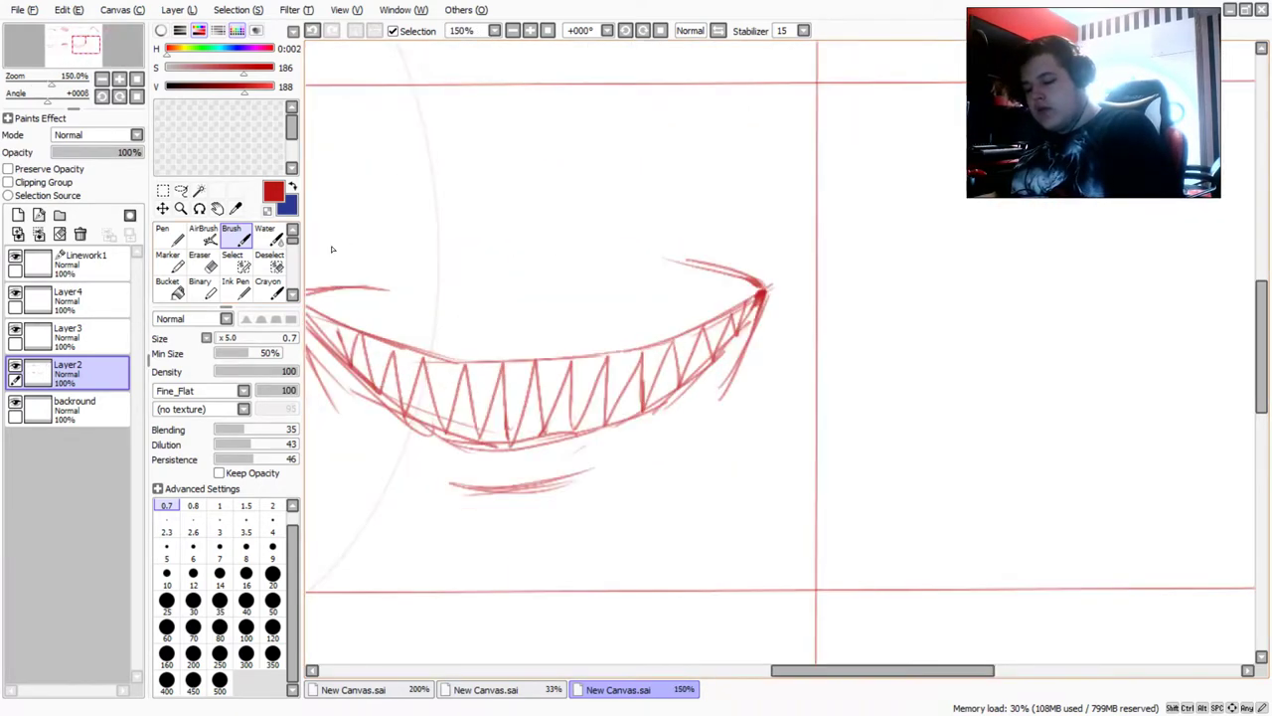
pyautogui.scroll(-4, 332, 248)
pyautogui.scroll(6, 318, 269)
pyautogui.moveTo(460, 136)
pyautogui.mouseDown()
pyautogui.moveTo(449, 147)
pyautogui.moveTo(441, 136)
pyautogui.moveTo(497, 163)
pyautogui.mouseUp()
pyautogui.moveTo(459, 159); pyautogui.dragTo(427, 121)
pyautogui.moveTo(431, 181); pyautogui.dragTo(507, 310)
pyautogui.scroll(-4, 525, 309)
pyautogui.scroll(-2, 568, 303)
pyautogui.scroll(4, 646, 221)
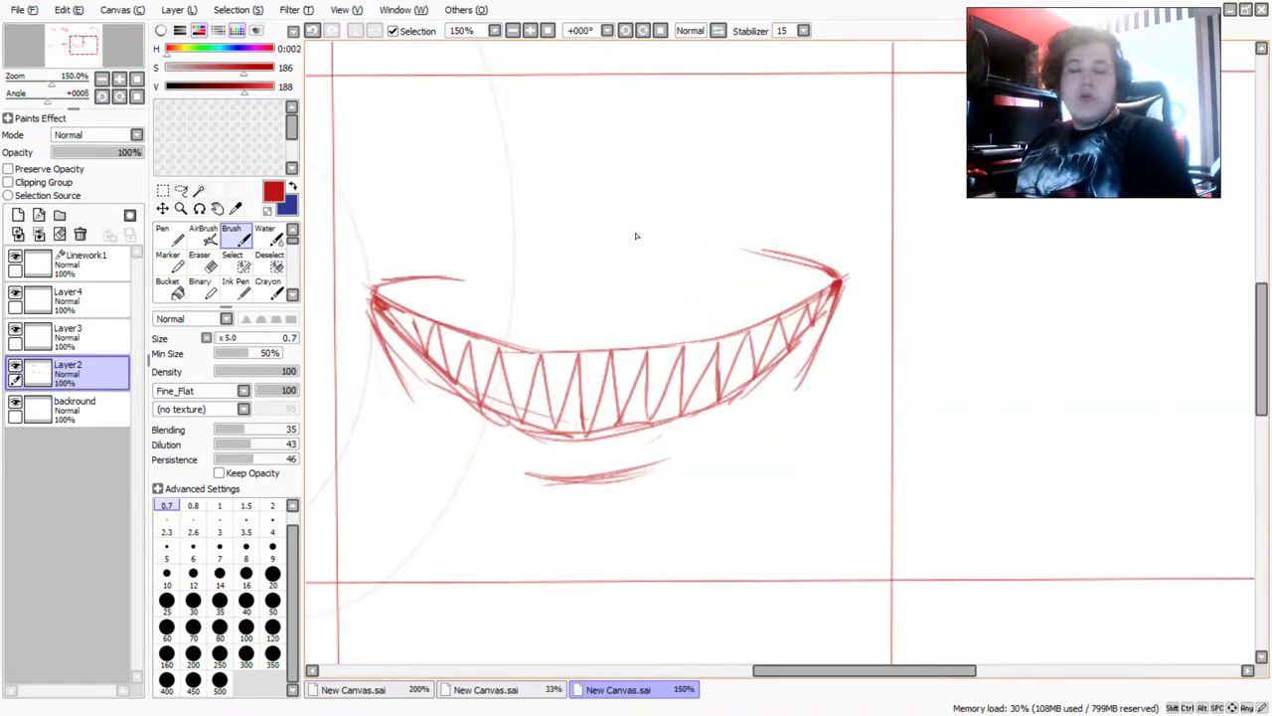
# Draw the arched upper edge of a wide-open mouth with slanted corners in the second row's fourth cell
pyautogui.scroll(-5, 636, 236)
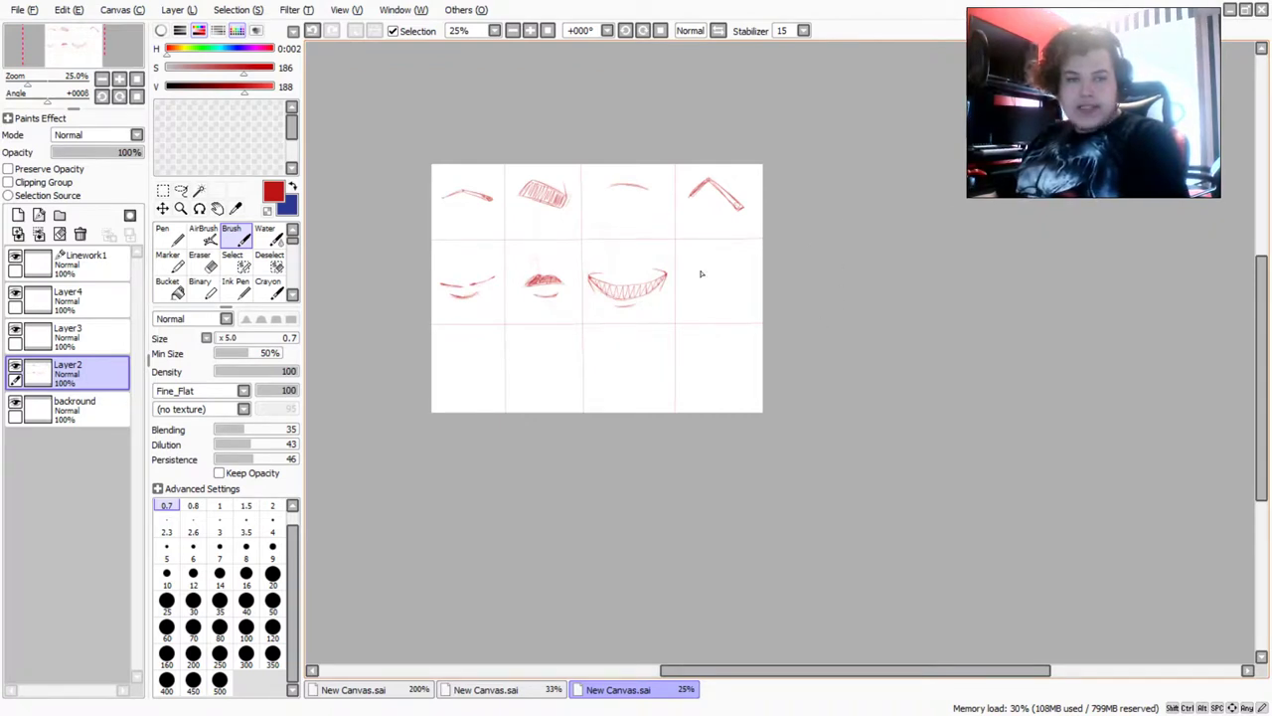
pyautogui.scroll(4, 756, 288)
pyautogui.scroll(-3, 702, 315)
pyautogui.scroll(3, 702, 315)
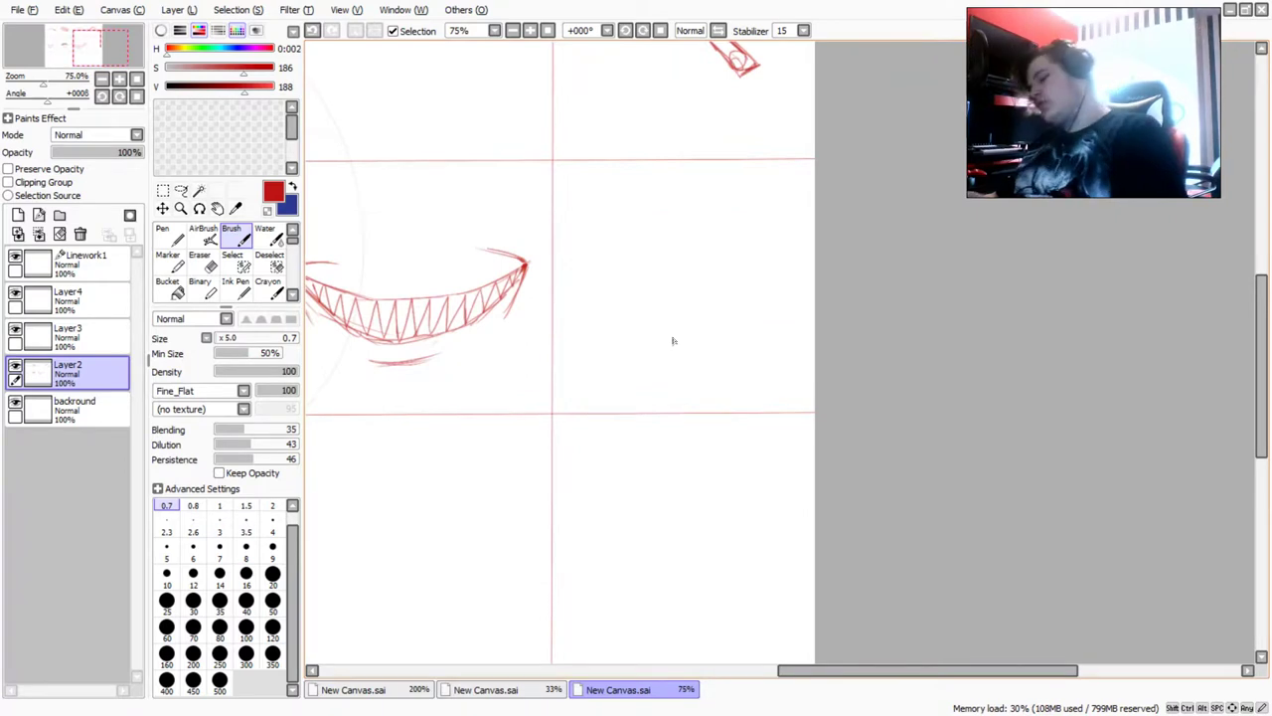
pyautogui.scroll(1, 673, 343)
pyautogui.scroll(1, 765, 188)
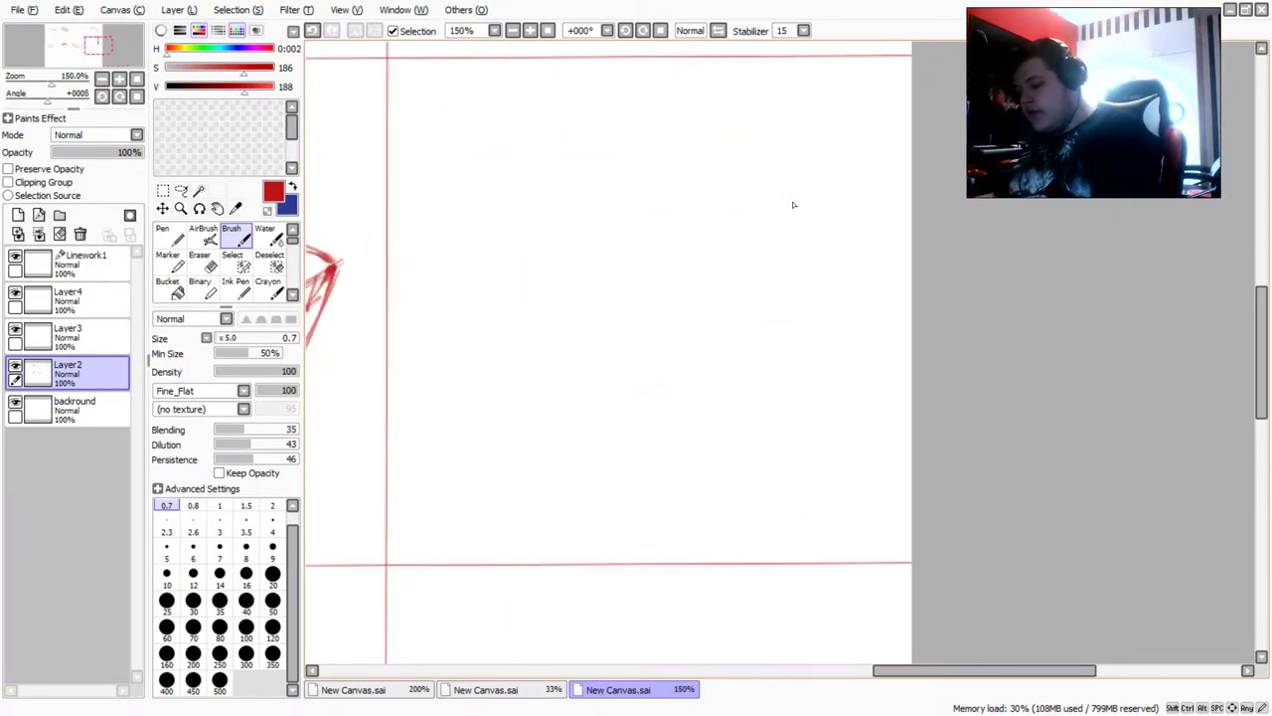
pyautogui.moveTo(786, 200)
pyautogui.mouseDown()
pyautogui.moveTo(757, 170)
pyautogui.moveTo(679, 162)
pyautogui.mouseUp()
pyautogui.moveTo(725, 166)
pyautogui.mouseDown()
pyautogui.moveTo(536, 173)
pyautogui.moveTo(504, 204)
pyautogui.moveTo(607, 161)
pyautogui.mouseUp()
pyautogui.moveTo(733, 171); pyautogui.dragTo(532, 191)
pyautogui.moveTo(783, 186)
pyautogui.mouseDown()
pyautogui.moveTo(692, 166)
pyautogui.moveTo(545, 177)
pyautogui.moveTo(682, 178)
pyautogui.moveTo(703, 159)
pyautogui.moveTo(760, 177)
pyautogui.mouseUp()
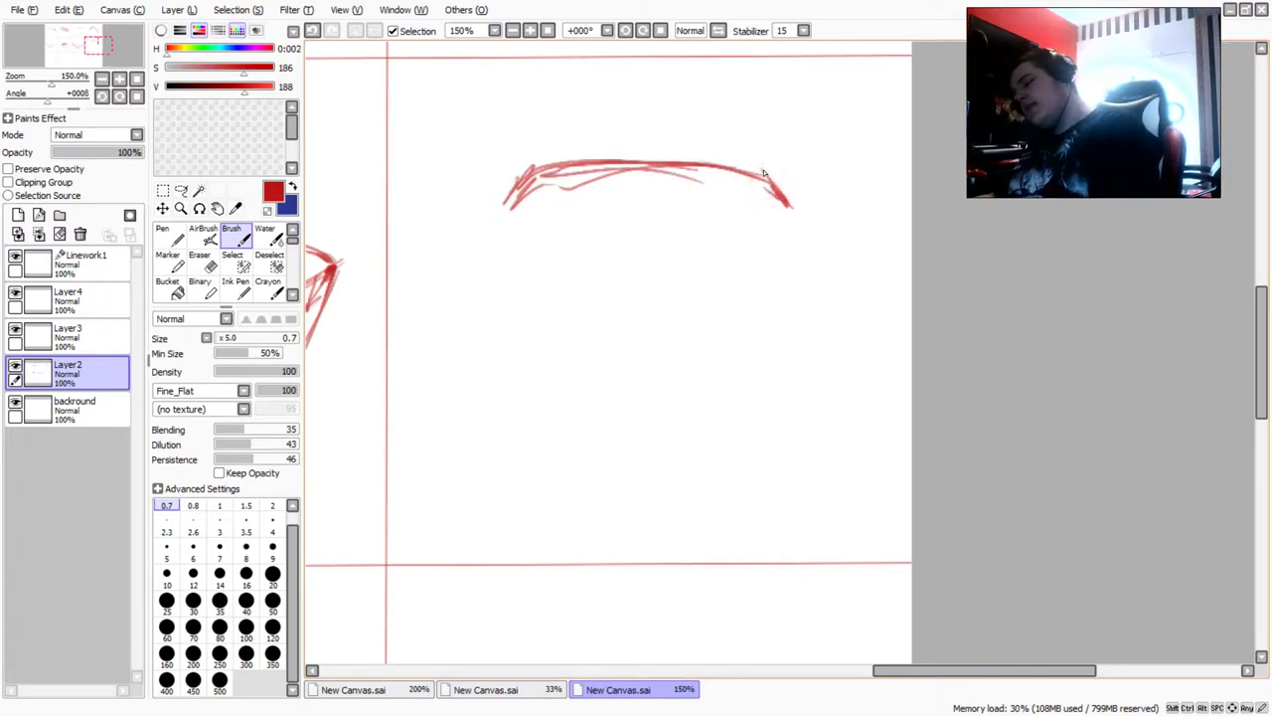
# Draw the open mouth's curved lower edge and join it to the upper corners with two inward-slanting sides
pyautogui.moveTo(738, 439); pyautogui.dragTo(593, 445)
pyautogui.moveTo(711, 455)
pyautogui.mouseDown()
pyautogui.moveTo(559, 424)
pyautogui.moveTo(711, 459)
pyautogui.mouseUp()
pyautogui.moveTo(564, 412); pyautogui.dragTo(737, 434)
pyautogui.moveTo(632, 444); pyautogui.dragTo(573, 419)
pyautogui.moveTo(727, 425); pyautogui.dragTo(790, 205)
pyautogui.moveTo(789, 203)
pyautogui.mouseDown()
pyautogui.moveTo(723, 449)
pyautogui.moveTo(743, 437)
pyautogui.mouseUp()
pyautogui.moveTo(515, 211)
pyautogui.mouseDown()
pyautogui.moveTo(558, 421)
pyautogui.moveTo(565, 404)
pyautogui.mouseUp()
pyautogui.moveTo(519, 199); pyautogui.dragTo(569, 409)
# Outline a band of front teeth along the inside of the open mouth's upper edge and another along its lower edge
pyautogui.scroll(-2, 532, 278)
pyautogui.scroll(2, 531, 278)
pyautogui.scroll(2, 531, 279)
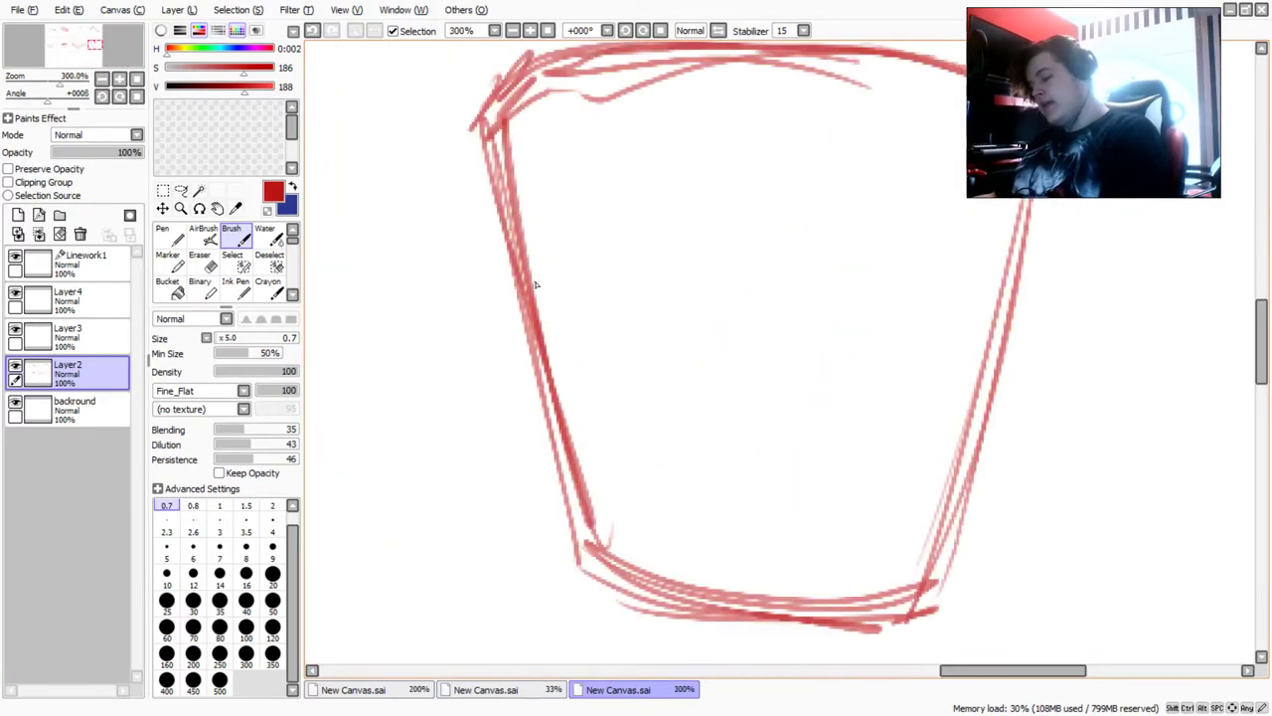
pyautogui.moveTo(543, 79); pyautogui.dragTo(553, 143)
pyautogui.moveTo(898, 124)
pyautogui.mouseDown()
pyautogui.moveTo(800, 109)
pyautogui.moveTo(707, 117)
pyautogui.mouseUp()
pyautogui.moveTo(840, 108)
pyautogui.mouseDown()
pyautogui.moveTo(558, 136)
pyautogui.moveTo(543, 124)
pyautogui.moveTo(553, 143)
pyautogui.moveTo(588, 139)
pyautogui.mouseUp()
pyautogui.moveTo(913, 549); pyautogui.dragTo(899, 588)
pyautogui.moveTo(616, 584)
pyautogui.mouseDown()
pyautogui.moveTo(613, 539)
pyautogui.moveTo(652, 523)
pyautogui.mouseUp()
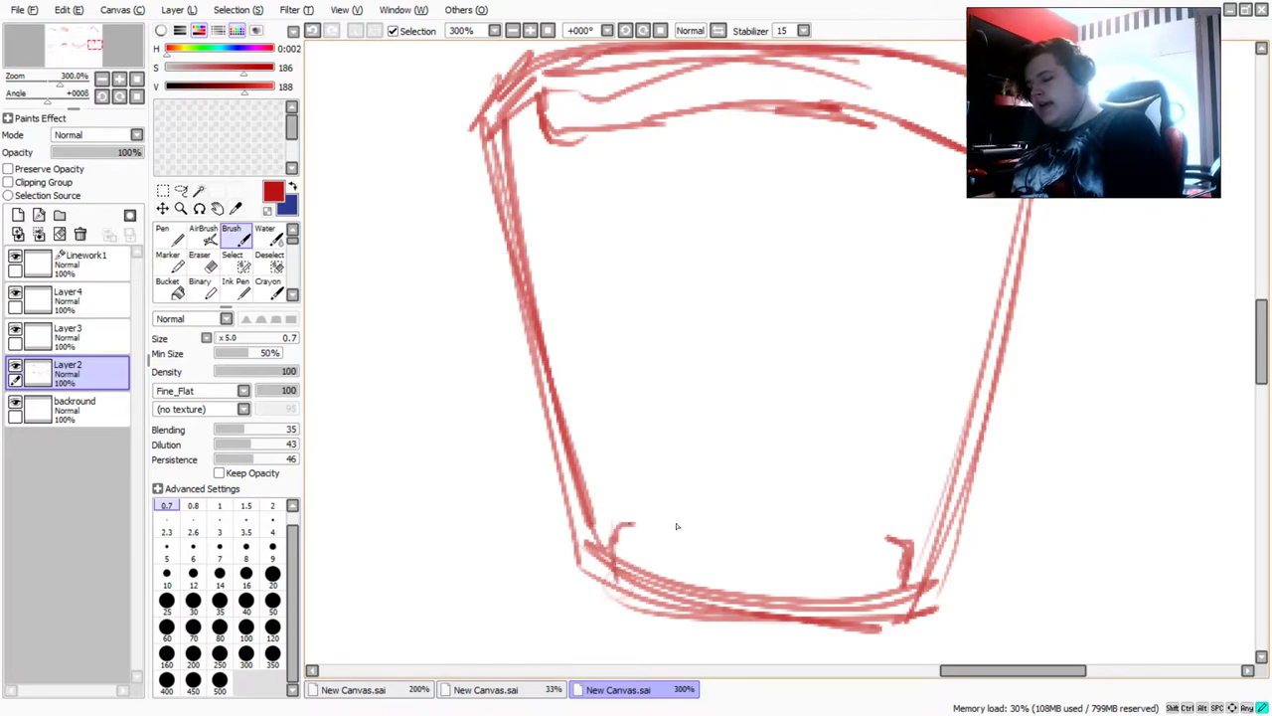
pyautogui.moveTo(895, 550); pyautogui.dragTo(777, 546)
pyautogui.moveTo(873, 554)
pyautogui.mouseDown()
pyautogui.moveTo(663, 534)
pyautogui.moveTo(756, 539)
pyautogui.moveTo(716, 546)
pyautogui.moveTo(640, 519)
pyautogui.moveTo(616, 541)
pyautogui.moveTo(651, 534)
pyautogui.mouseUp()
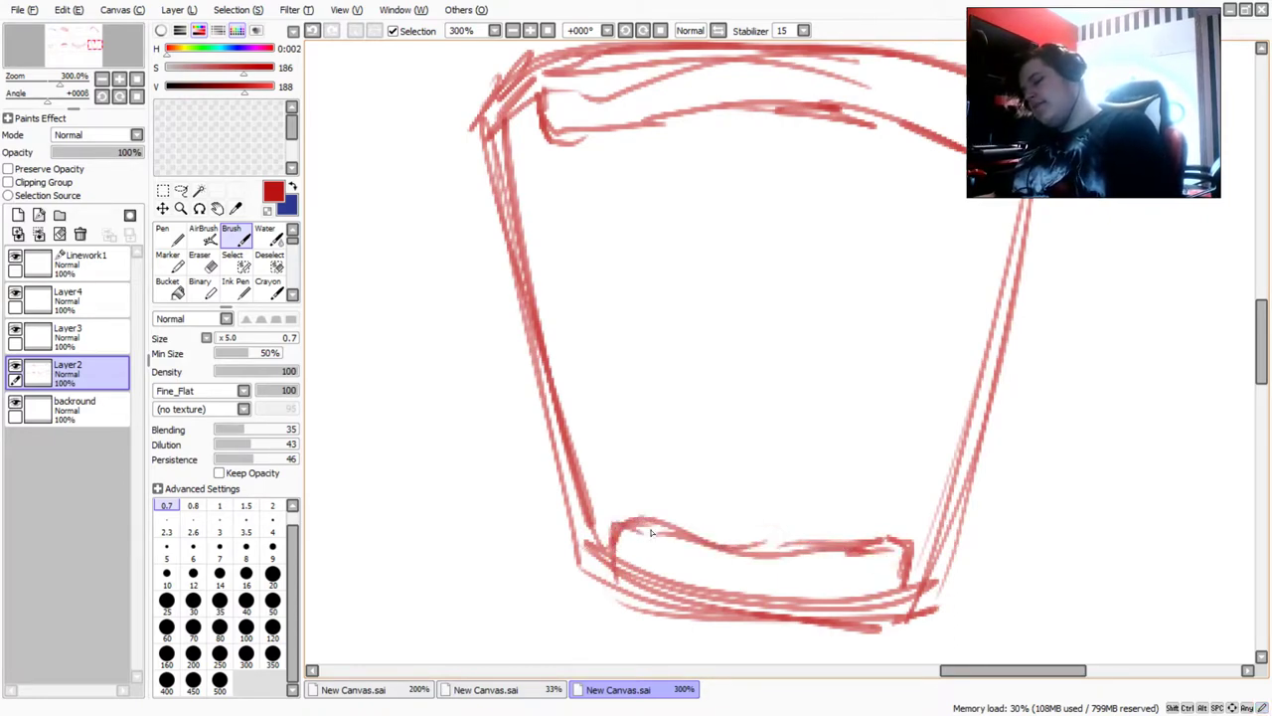
# Sketch four long, narrow side-tooth shapes extending from the ends of the upper and lower tooth bands
pyautogui.moveTo(967, 203); pyautogui.dragTo(917, 309)
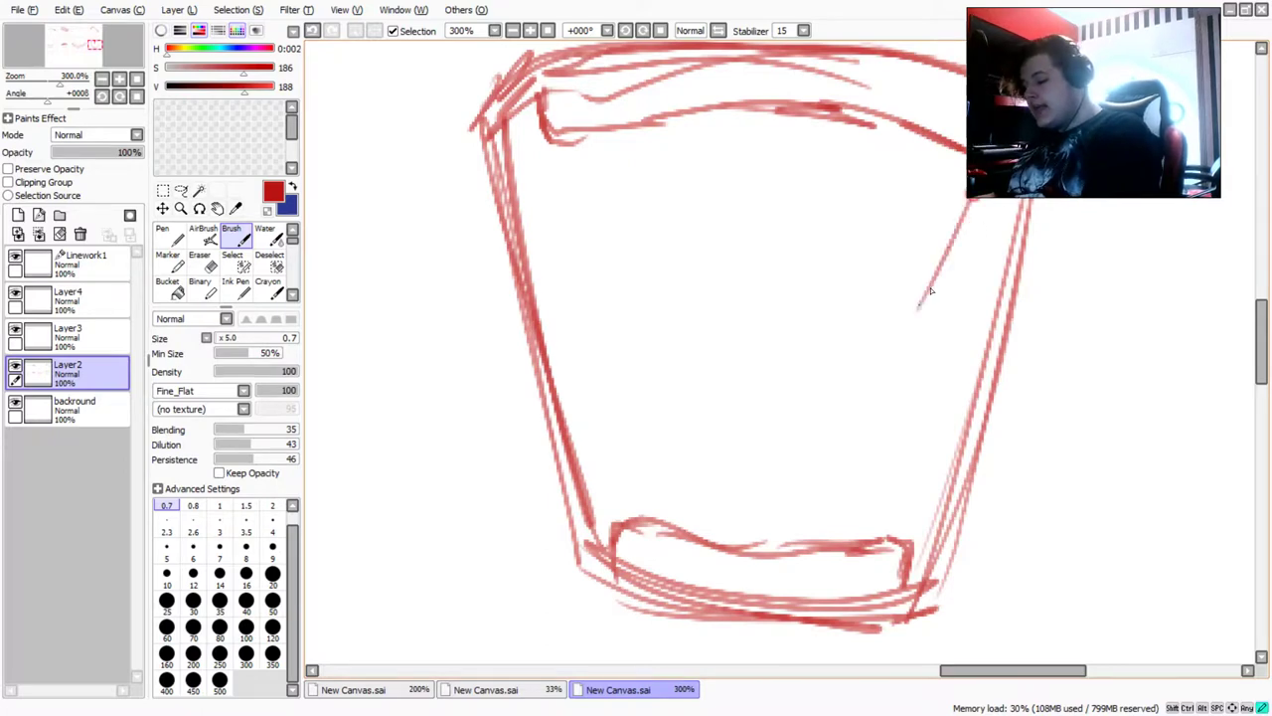
pyautogui.moveTo(946, 157); pyautogui.dragTo(912, 270)
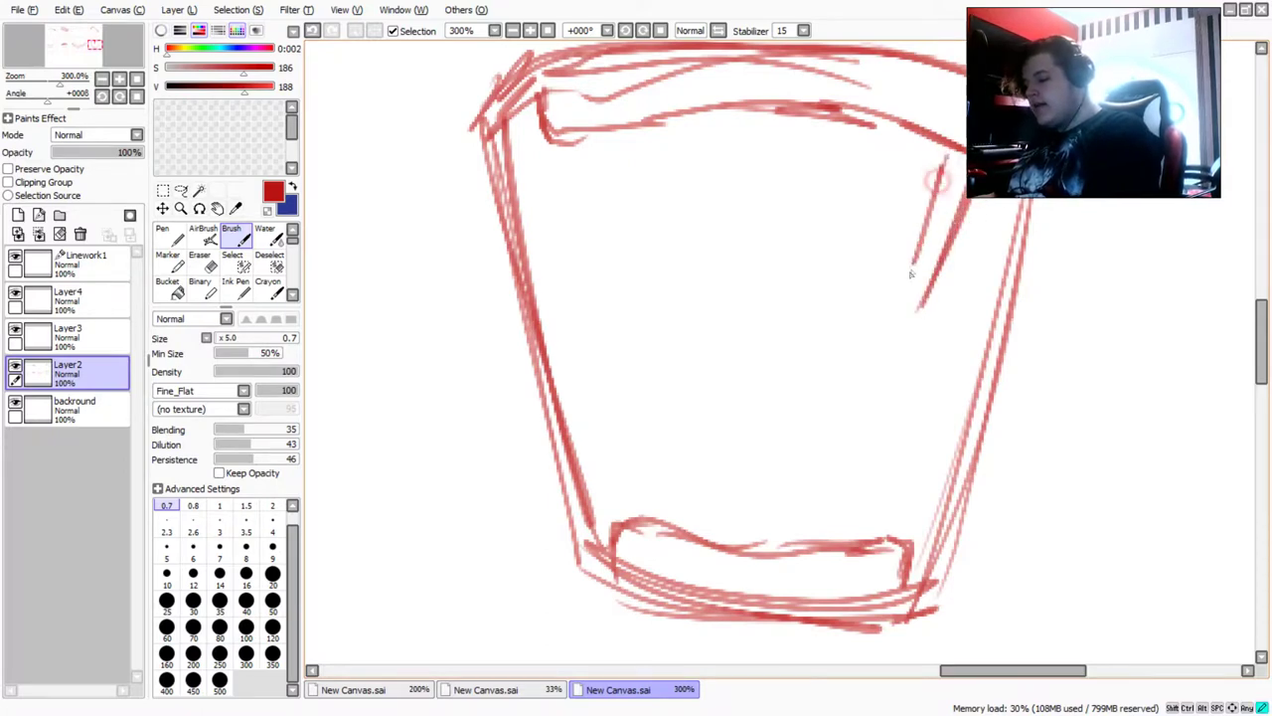
pyautogui.moveTo(586, 137); pyautogui.dragTo(607, 291)
pyautogui.moveTo(556, 150)
pyautogui.mouseDown()
pyautogui.moveTo(602, 302)
pyautogui.moveTo(581, 302)
pyautogui.moveTo(607, 282)
pyautogui.mouseUp()
pyautogui.moveTo(911, 547); pyautogui.dragTo(851, 412)
pyautogui.moveTo(870, 546)
pyautogui.mouseDown()
pyautogui.moveTo(836, 457)
pyautogui.moveTo(850, 415)
pyautogui.mouseUp()
pyautogui.moveTo(610, 527)
pyautogui.mouseDown()
pyautogui.moveTo(642, 412)
pyautogui.moveTo(659, 527)
pyautogui.moveTo(672, 424)
pyautogui.moveTo(615, 482)
pyautogui.mouseUp()
pyautogui.scroll(-1, 602, 329)
pyautogui.scroll(2, 720, 211)
pyautogui.moveTo(434, 249); pyautogui.dragTo(393, 140)
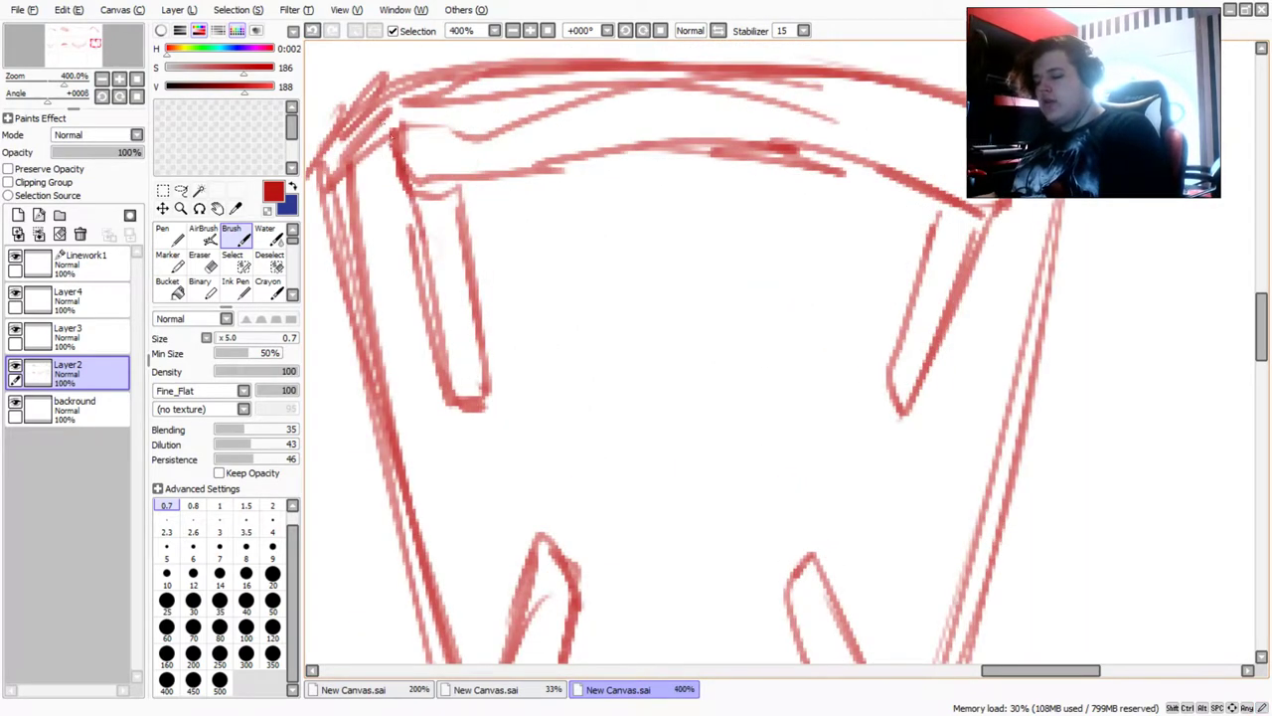
pyautogui.scroll(-4, 378, 152)
pyautogui.scroll(3, 377, 152)
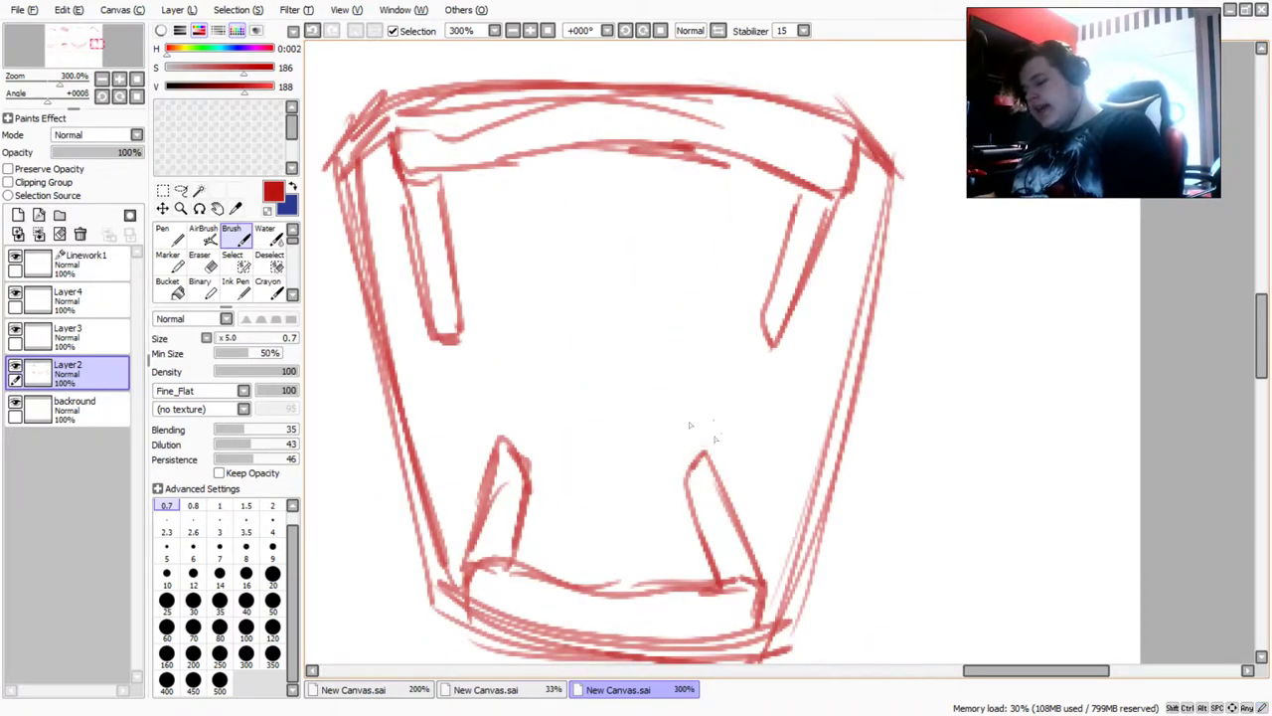
# Erase the four narrow side-tooth shapes together with the ends of the upper tooth band
pyautogui.click(200, 261)
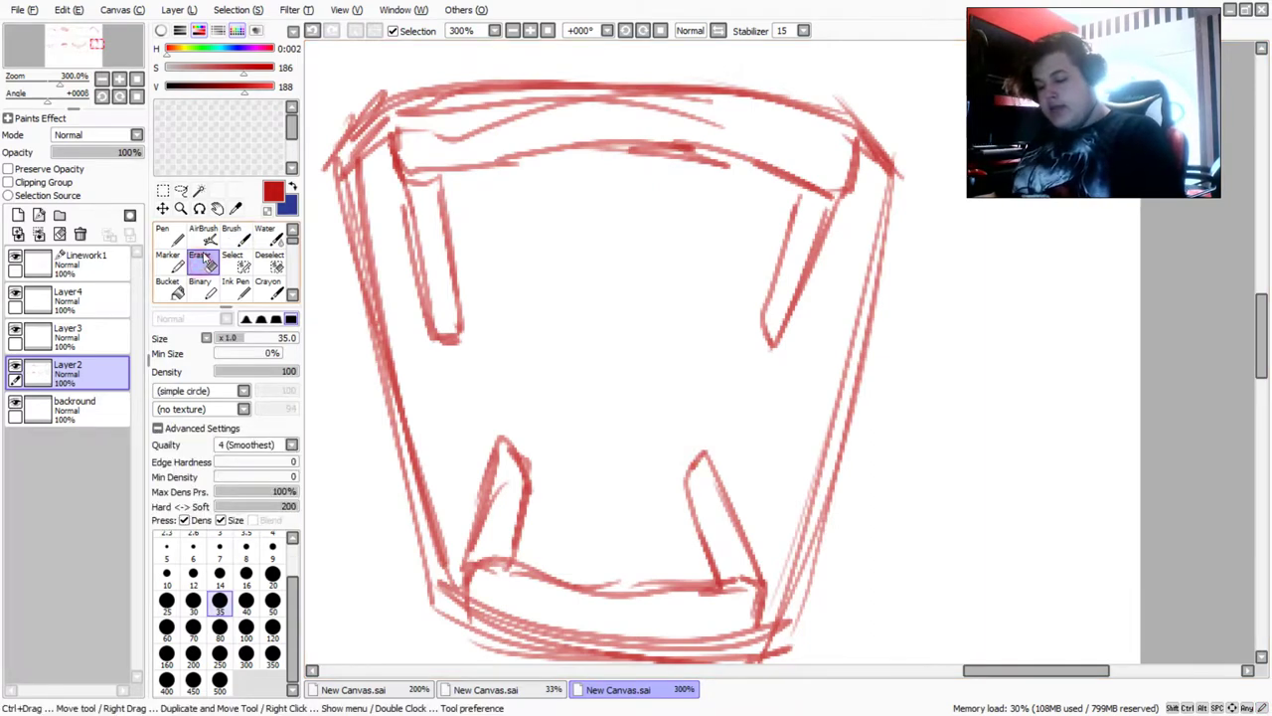
pyautogui.moveTo(484, 513)
pyautogui.mouseDown()
pyautogui.moveTo(656, 454)
pyautogui.moveTo(719, 531)
pyautogui.moveTo(809, 255)
pyautogui.moveTo(801, 239)
pyautogui.moveTo(852, 243)
pyautogui.moveTo(843, 149)
pyautogui.mouseUp()
pyautogui.moveTo(393, 214)
pyautogui.mouseDown()
pyautogui.moveTo(431, 232)
pyautogui.moveTo(396, 171)
pyautogui.mouseUp()
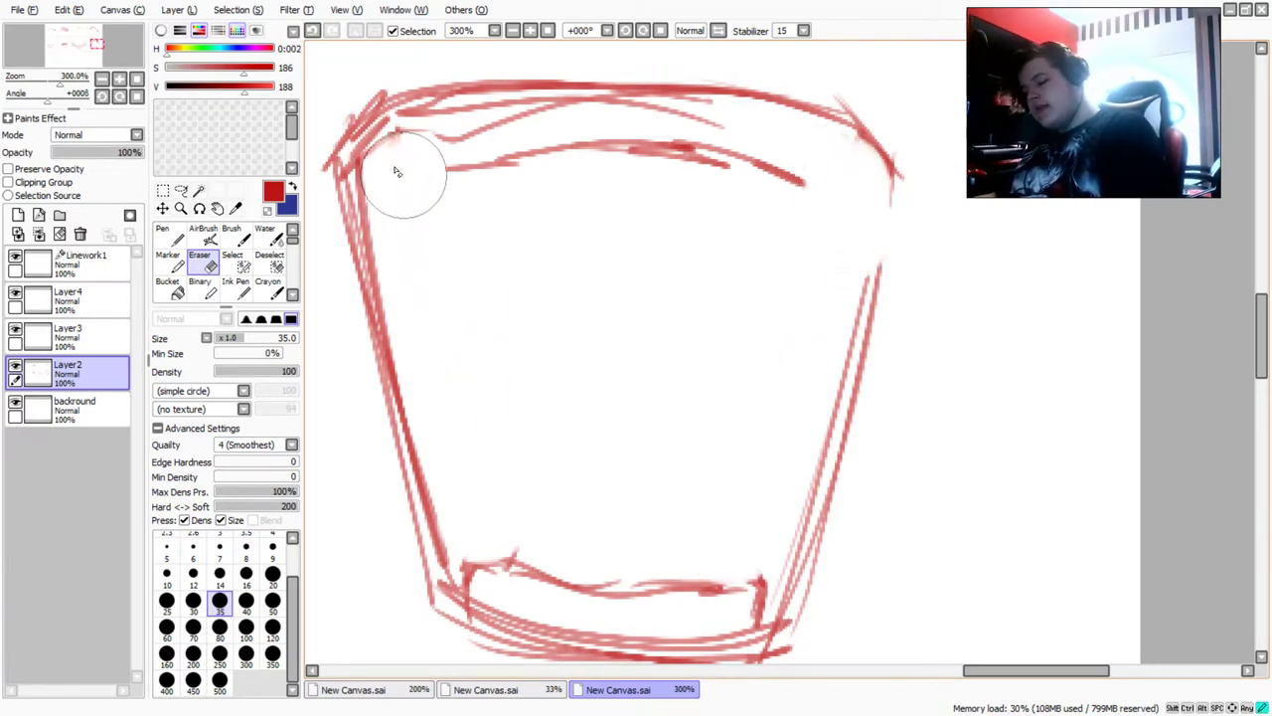
# Redraw the erased stretch of the mouth's right side and round off both ends of the upper tooth band
pyautogui.click(230, 239)
pyautogui.moveTo(886, 180); pyautogui.dragTo(860, 316)
pyautogui.moveTo(787, 185); pyautogui.dragTo(878, 201)
pyautogui.moveTo(462, 159)
pyautogui.mouseDown()
pyautogui.moveTo(370, 184)
pyautogui.moveTo(380, 171)
pyautogui.mouseUp()
# Draw a strip of upper back teeth against each inner side of the mouth, divided by short curved lines
pyautogui.moveTo(829, 207)
pyautogui.mouseDown()
pyautogui.moveTo(791, 352)
pyautogui.moveTo(810, 377)
pyautogui.moveTo(840, 367)
pyautogui.moveTo(859, 310)
pyautogui.moveTo(803, 308)
pyautogui.mouseUp()
pyautogui.moveTo(817, 261)
pyautogui.mouseDown()
pyautogui.moveTo(875, 276)
pyautogui.moveTo(853, 317)
pyautogui.mouseUp()
pyautogui.moveTo(408, 195)
pyautogui.mouseDown()
pyautogui.moveTo(425, 304)
pyautogui.moveTo(385, 348)
pyautogui.mouseUp()
pyautogui.moveTo(405, 225); pyautogui.dragTo(360, 243)
pyautogui.moveTo(380, 302); pyautogui.dragTo(421, 282)
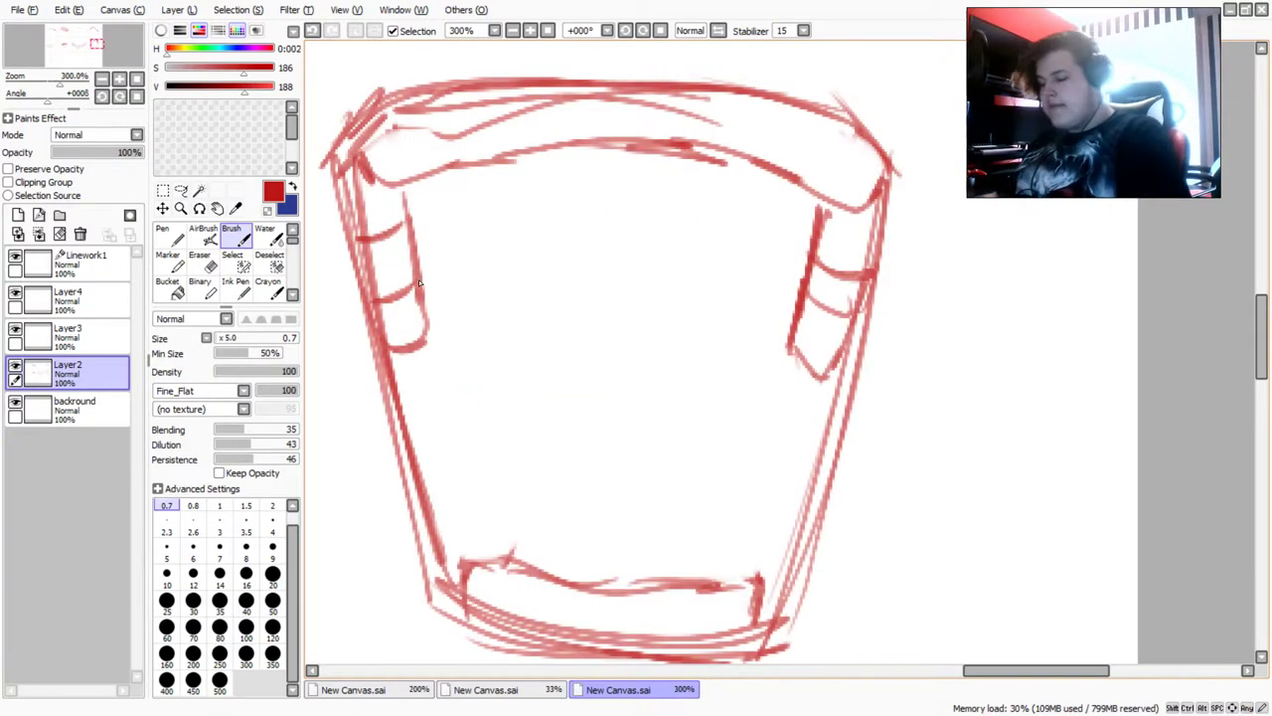
# Draw divided lower back teeth rising along both inner sides from the ends of the lower tooth band
pyautogui.moveTo(509, 563)
pyautogui.mouseDown()
pyautogui.moveTo(466, 461)
pyautogui.moveTo(452, 461)
pyautogui.moveTo(431, 497)
pyautogui.moveTo(461, 582)
pyautogui.mouseUp()
pyautogui.moveTo(432, 485); pyautogui.dragTo(457, 579)
pyautogui.moveTo(444, 517)
pyautogui.mouseDown()
pyautogui.moveTo(482, 497)
pyautogui.moveTo(479, 523)
pyautogui.mouseUp()
pyautogui.moveTo(787, 475)
pyautogui.mouseDown()
pyautogui.moveTo(737, 584)
pyautogui.moveTo(815, 513)
pyautogui.moveTo(781, 592)
pyautogui.mouseUp()
pyautogui.moveTo(765, 517); pyautogui.dragTo(783, 596)
pyautogui.moveTo(756, 487); pyautogui.dragTo(799, 537)
pyautogui.scroll(-2, 735, 481)
pyautogui.scroll(3, 734, 481)
pyautogui.scroll(-1, 793, 465)
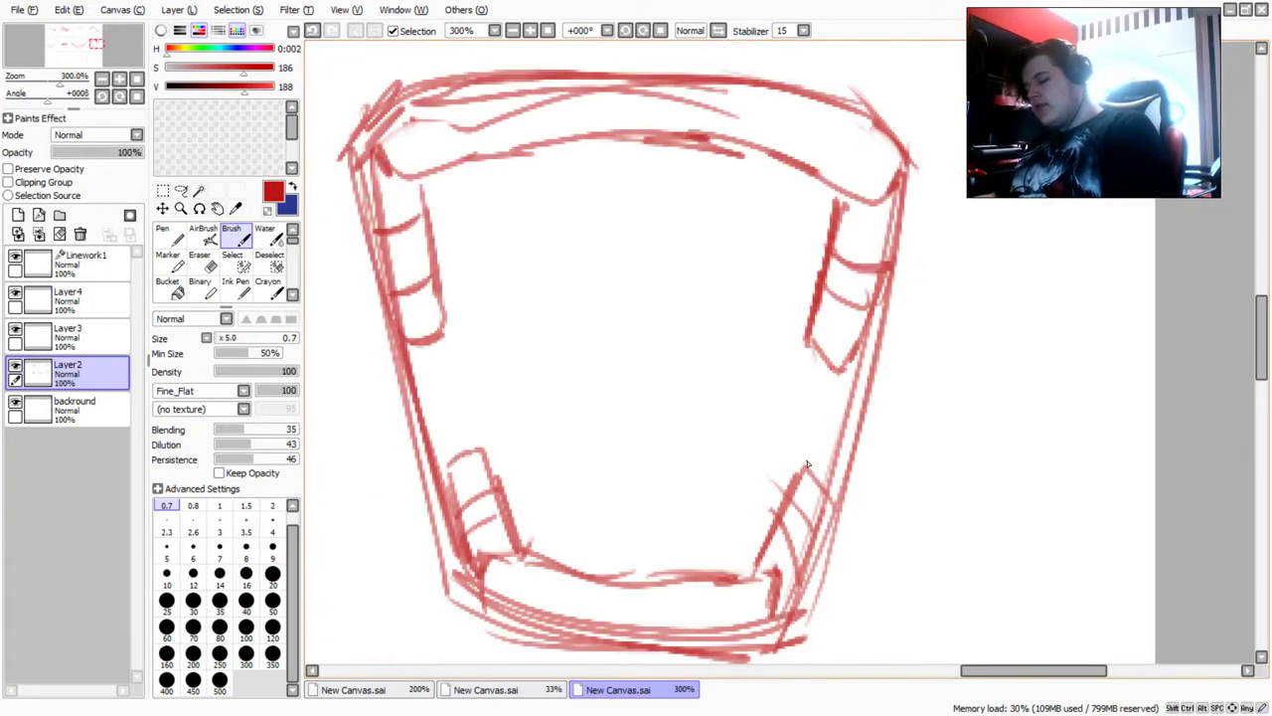
# Draw the tongue's two-humped upper edge across the mouth between the lower back teeth
pyautogui.moveTo(803, 471)
pyautogui.mouseDown()
pyautogui.moveTo(706, 389)
pyautogui.moveTo(632, 398)
pyautogui.moveTo(559, 371)
pyautogui.moveTo(484, 440)
pyautogui.moveTo(623, 388)
pyautogui.mouseUp()
pyautogui.moveTo(496, 437)
pyautogui.mouseDown()
pyautogui.moveTo(598, 389)
pyautogui.moveTo(646, 383)
pyautogui.moveTo(811, 464)
pyautogui.mouseUp()
pyautogui.hotkey('ctrl', 'z')
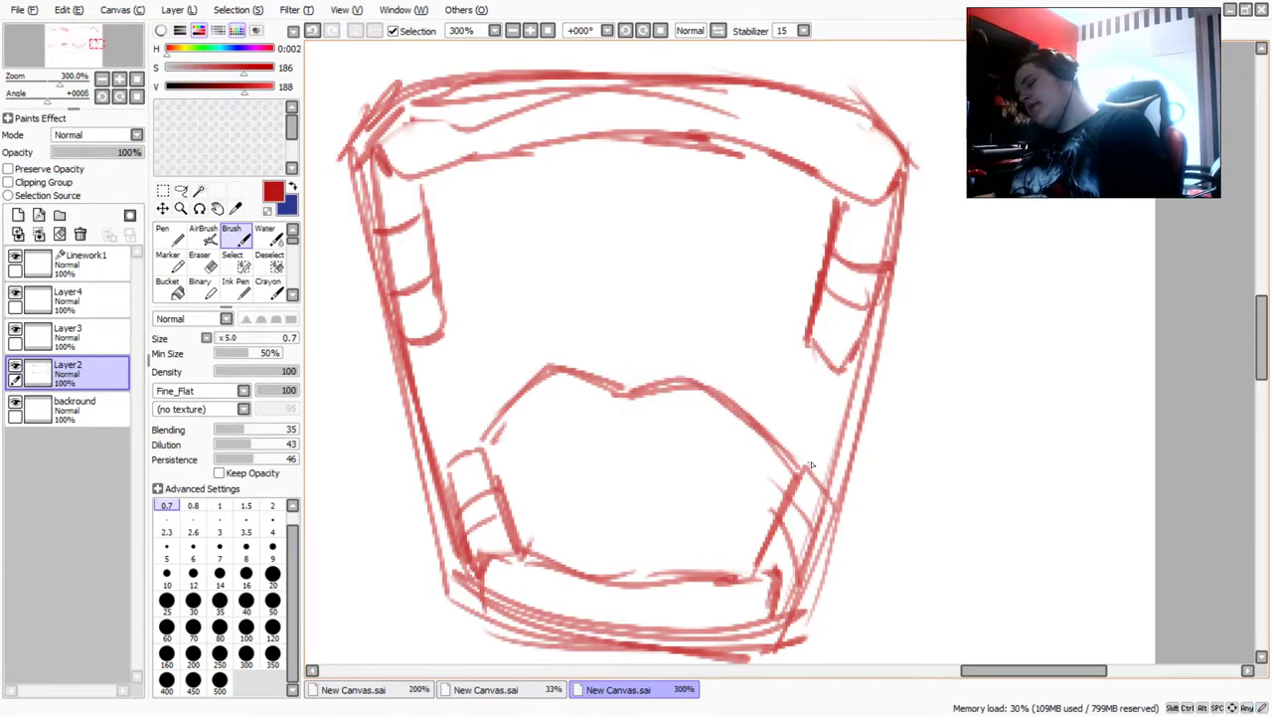
# Draw a rounded throat arch behind the tongue with a hanging uvula at its centre
pyautogui.moveTo(739, 395)
pyautogui.mouseDown()
pyautogui.moveTo(738, 201)
pyautogui.moveTo(664, 185)
pyautogui.mouseUp()
pyautogui.moveTo(521, 388)
pyautogui.mouseDown()
pyautogui.moveTo(497, 308)
pyautogui.moveTo(537, 203)
pyautogui.moveTo(646, 183)
pyautogui.moveTo(752, 248)
pyautogui.mouseUp()
pyautogui.moveTo(700, 189)
pyautogui.mouseDown()
pyautogui.moveTo(650, 210)
pyautogui.moveTo(664, 296)
pyautogui.mouseUp()
pyautogui.moveTo(654, 220)
pyautogui.mouseDown()
pyautogui.moveTo(620, 287)
pyautogui.moveTo(609, 198)
pyautogui.mouseUp()
pyautogui.moveTo(615, 266); pyautogui.dragTo(698, 209)
# Add long curved contour lines on both sides of the throat arch to shape the inner cheeks
pyautogui.moveTo(763, 429); pyautogui.dragTo(747, 164)
pyautogui.moveTo(802, 439); pyautogui.dragTo(775, 164)
pyautogui.moveTo(800, 479); pyautogui.dragTo(825, 377)
pyautogui.moveTo(487, 437); pyautogui.dragTo(514, 208)
pyautogui.moveTo(465, 408); pyautogui.dragTo(466, 174)
pyautogui.moveTo(445, 447); pyautogui.dragTo(417, 348)
pyautogui.scroll(-3, 405, 283)
pyautogui.scroll(2, 405, 289)
pyautogui.scroll(-1, 404, 301)
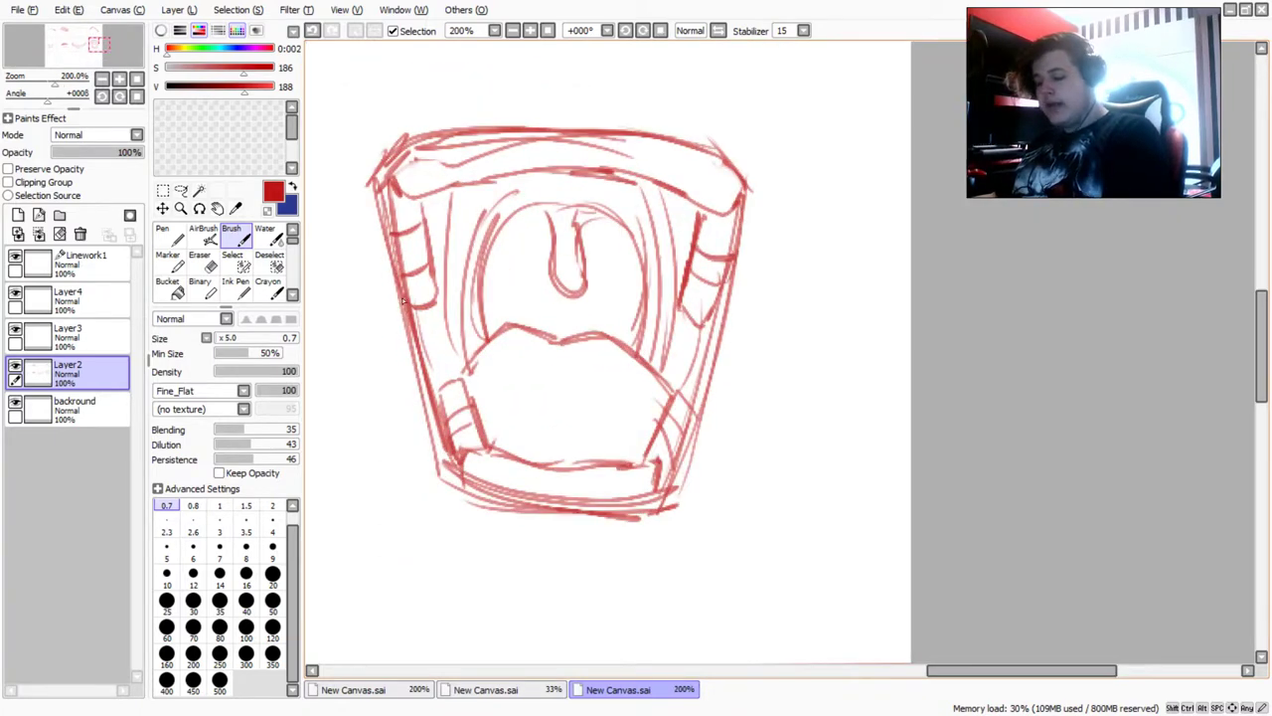
# Divide the upper and lower front tooth bands into individual teeth with short lines
pyautogui.moveTo(703, 175); pyautogui.dragTo(695, 199)
pyautogui.moveTo(686, 165); pyautogui.dragTo(677, 189)
pyautogui.moveTo(614, 150); pyautogui.dragTo(612, 170)
pyautogui.moveTo(504, 147); pyautogui.dragTo(508, 174)
pyautogui.moveTo(477, 162)
pyautogui.mouseDown()
pyautogui.moveTo(483, 189)
pyautogui.moveTo(433, 197)
pyautogui.mouseUp()
pyautogui.moveTo(546, 153); pyautogui.dragTo(545, 166)
pyautogui.moveTo(508, 457); pyautogui.dragTo(499, 473)
pyautogui.moveTo(519, 457); pyautogui.dragTo(516, 467)
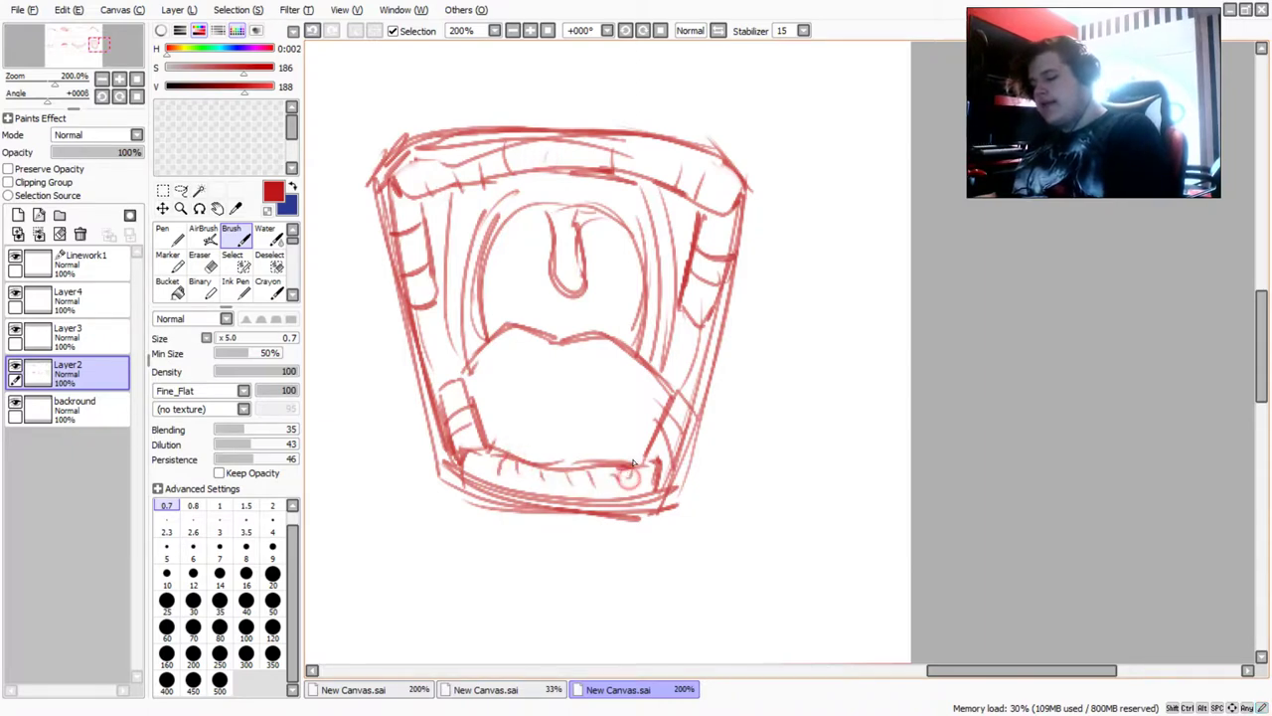
pyautogui.scroll(-2, 631, 465)
pyautogui.scroll(-3, 633, 460)
pyautogui.scroll(6, 636, 460)
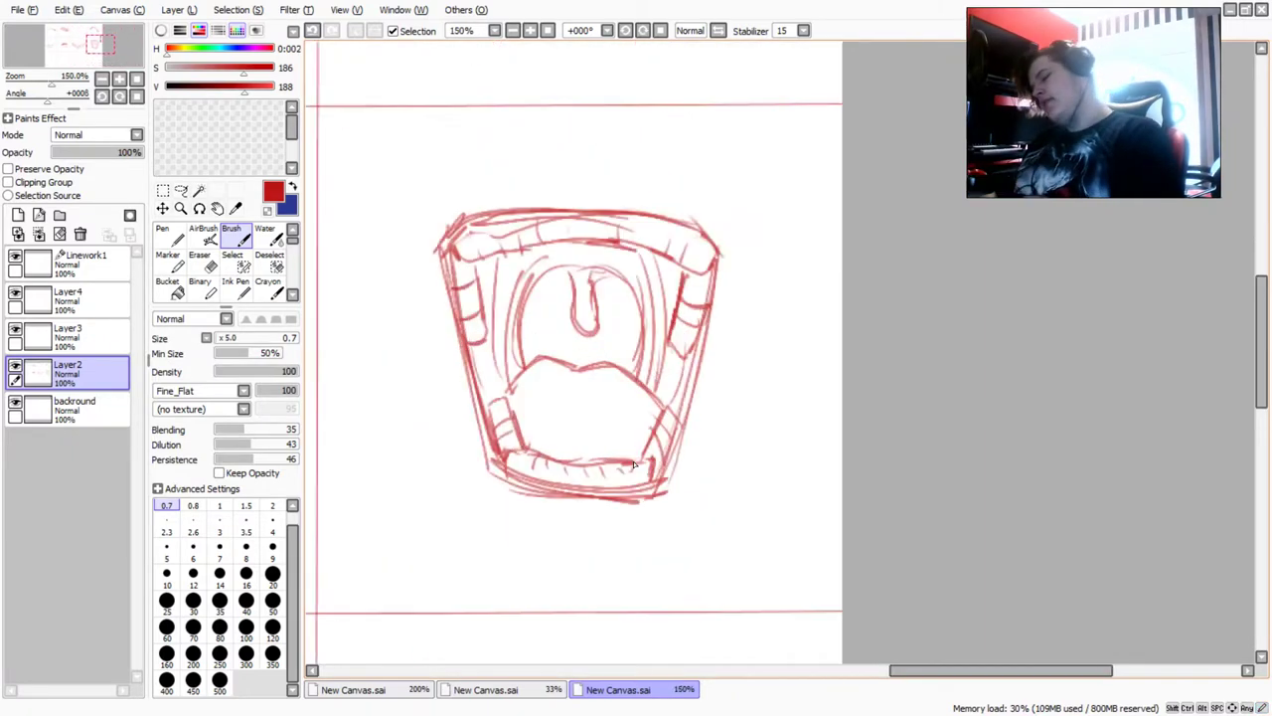
pyautogui.scroll(-4, 637, 460)
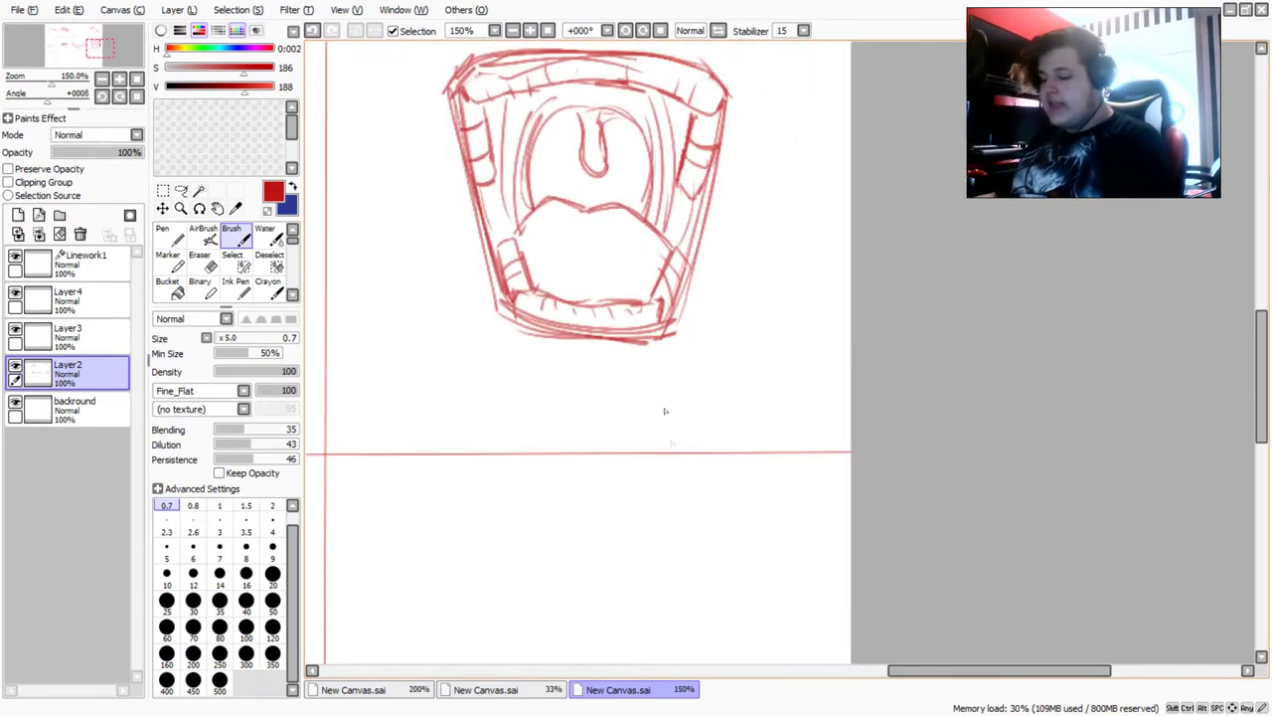
# Shade the throat area around the uvula and above the tongue with dense vertical hatching strokes
pyautogui.scroll(2, 419, 257)
pyautogui.moveTo(742, 234)
pyautogui.mouseDown()
pyautogui.moveTo(741, 119)
pyautogui.moveTo(717, 173)
pyautogui.moveTo(702, 175)
pyautogui.moveTo(698, 150)
pyautogui.moveTo(650, 104)
pyautogui.moveTo(679, 212)
pyautogui.moveTo(682, 181)
pyautogui.moveTo(667, 190)
pyautogui.moveTo(636, 173)
pyautogui.moveTo(638, 140)
pyautogui.moveTo(613, 230)
pyautogui.moveTo(621, 71)
pyautogui.moveTo(563, 234)
pyautogui.moveTo(572, 72)
pyautogui.moveTo(546, 157)
pyautogui.moveTo(584, 87)
pyautogui.moveTo(628, 98)
pyautogui.mouseUp()
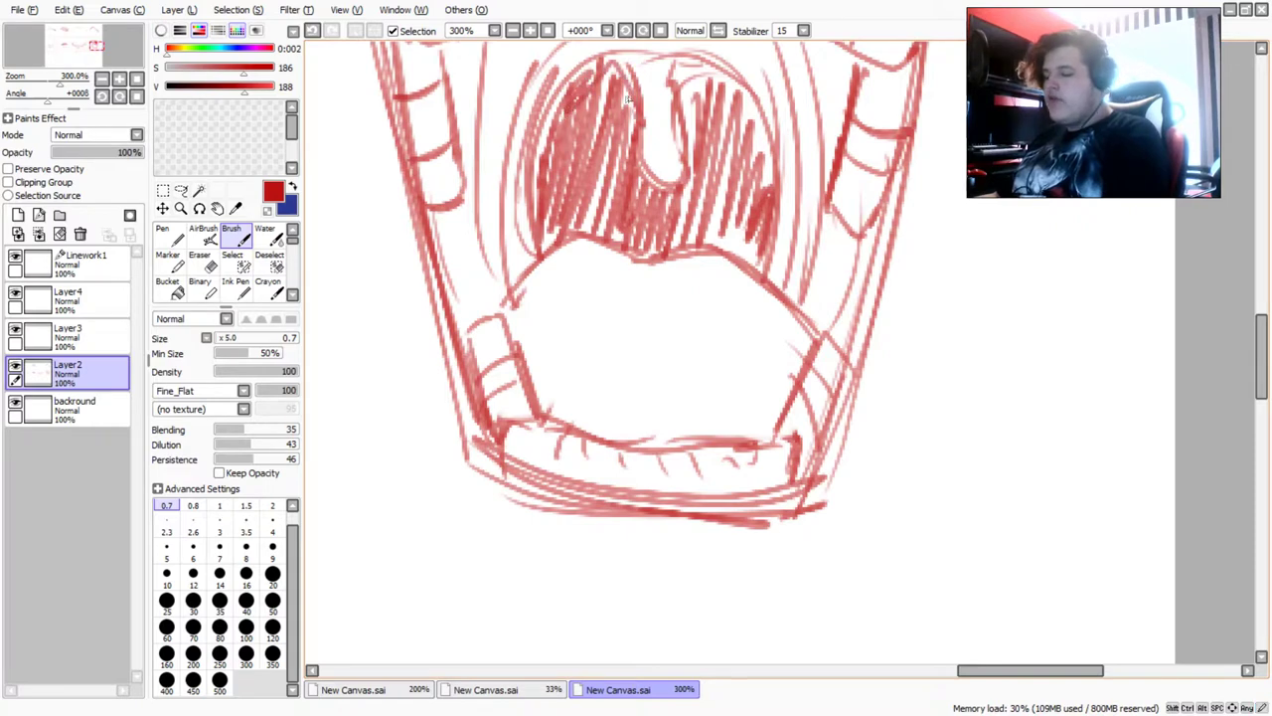
pyautogui.scroll(-4, 628, 99)
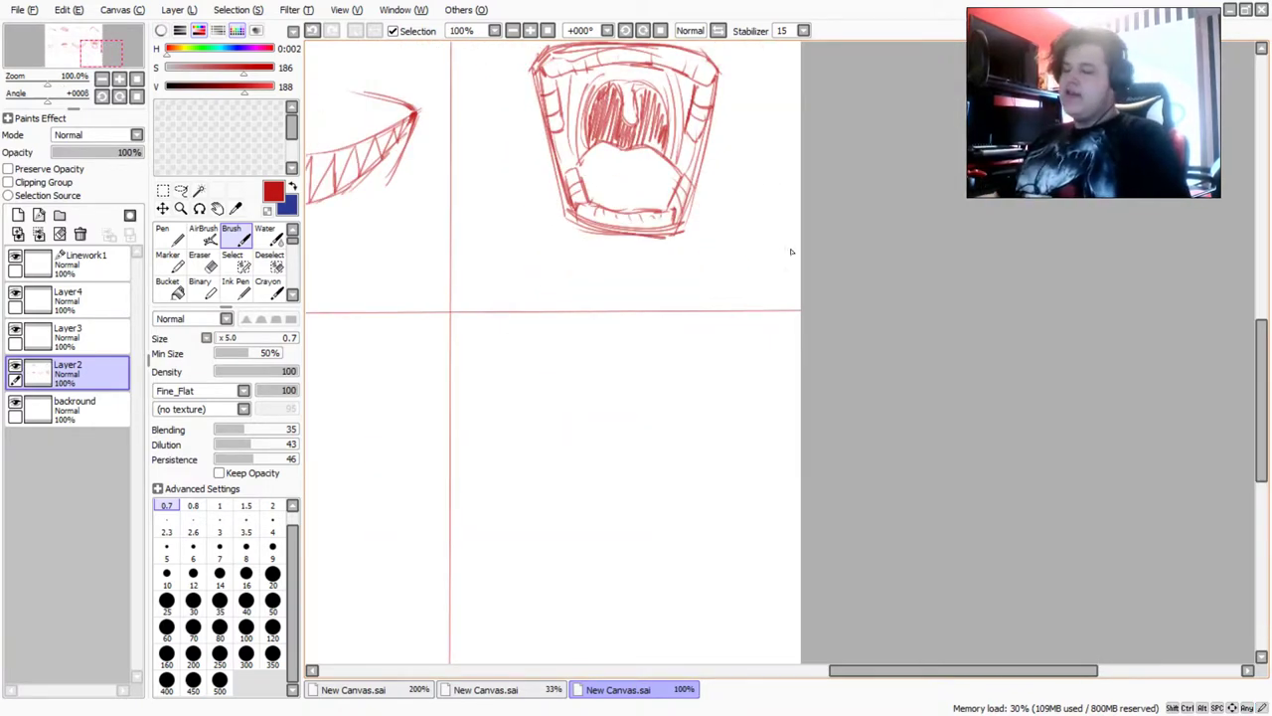
pyautogui.scroll(-4, 960, 395)
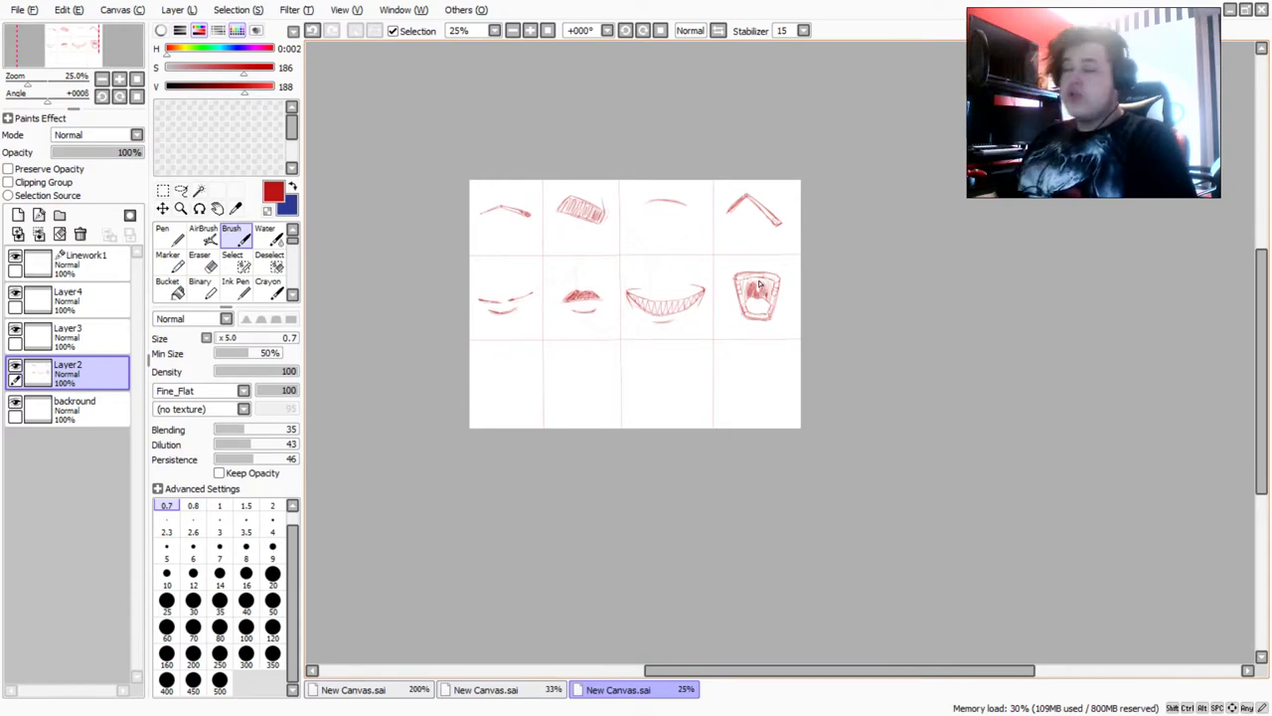
pyautogui.scroll(2, 760, 284)
pyautogui.scroll(-3, 611, 377)
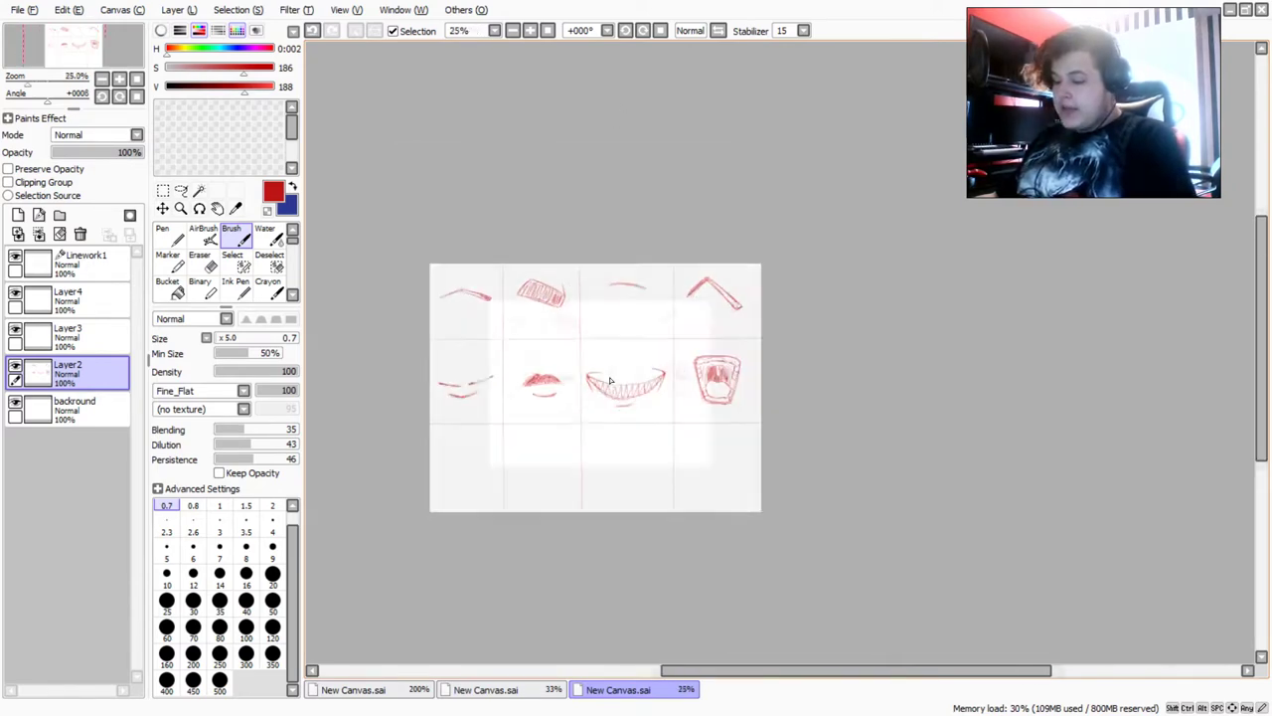
pyautogui.scroll(2, 504, 434)
pyautogui.scroll(1, 544, 410)
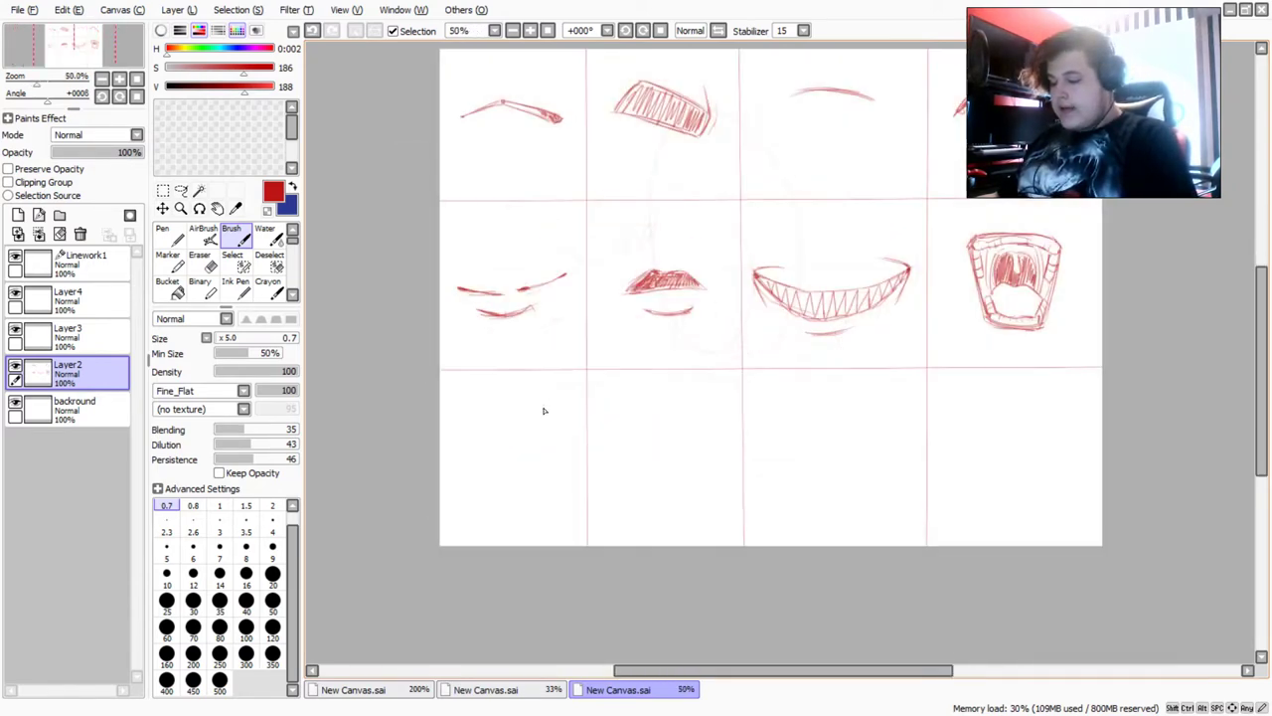
pyautogui.scroll(1, 543, 409)
pyautogui.scroll(-1, 544, 409)
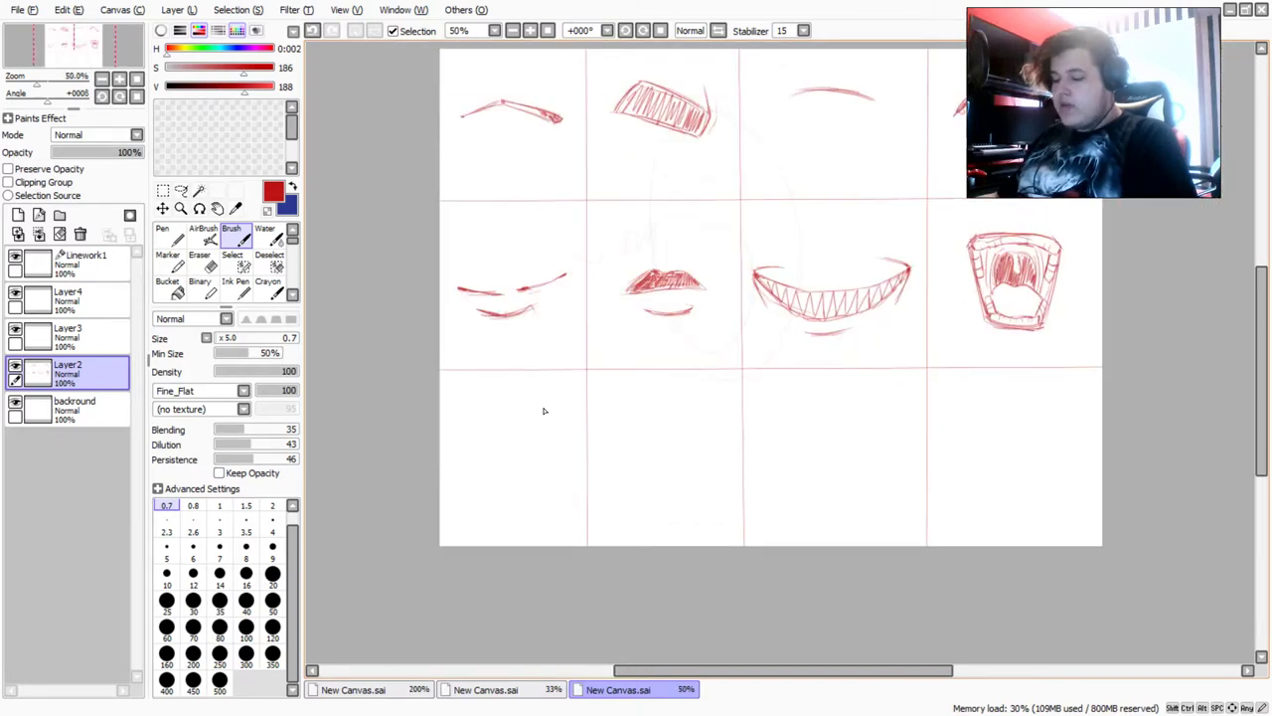
pyautogui.scroll(1, 543, 410)
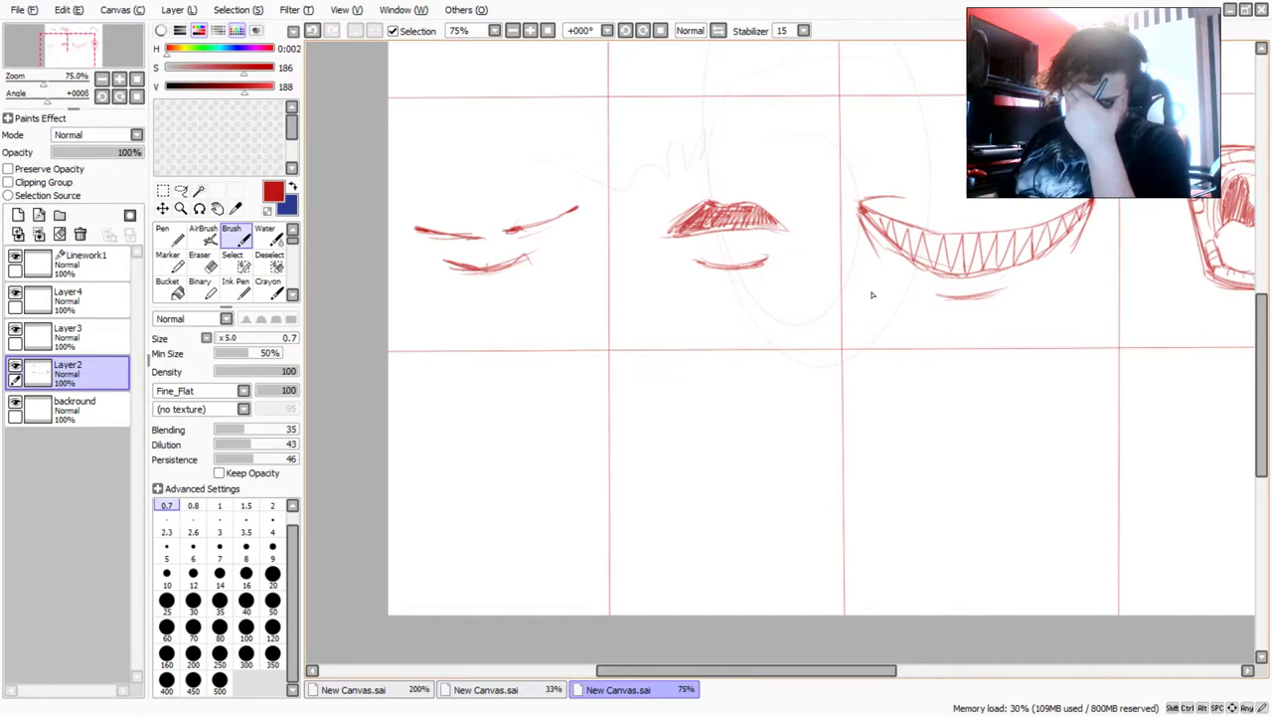
pyautogui.scroll(1, 865, 290)
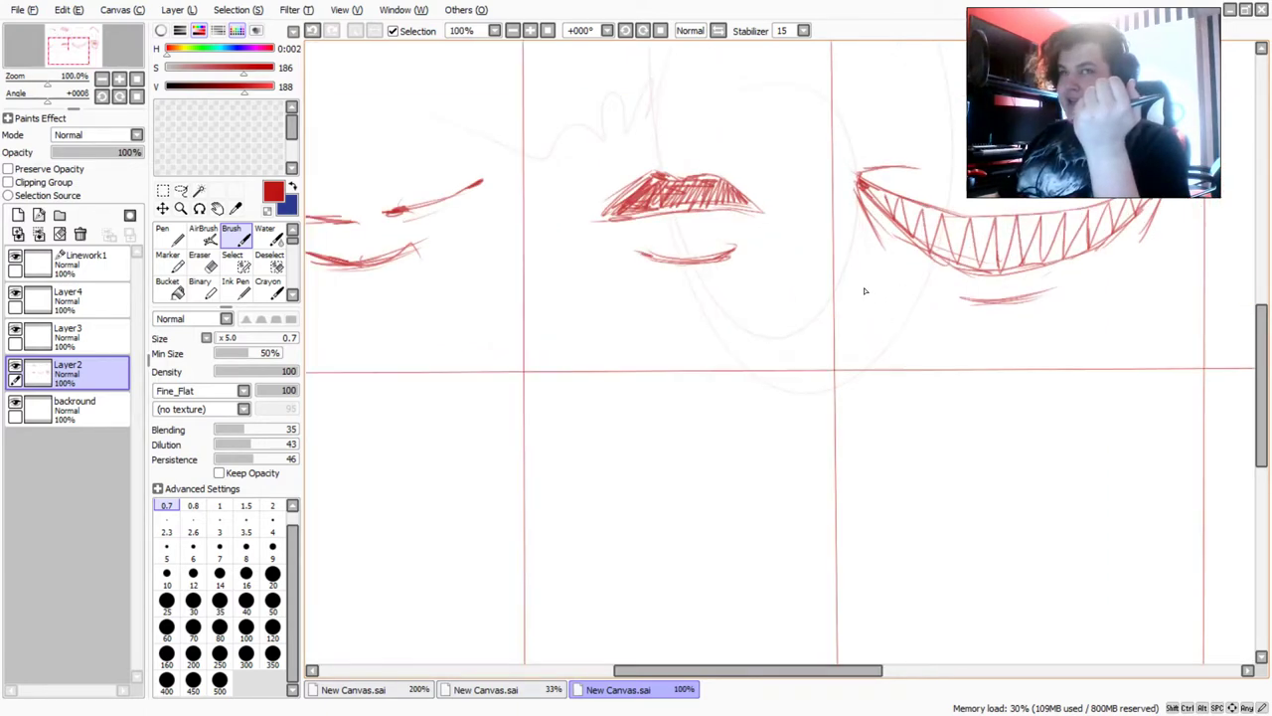
pyautogui.scroll(-3, 865, 290)
pyautogui.scroll(2, 880, 283)
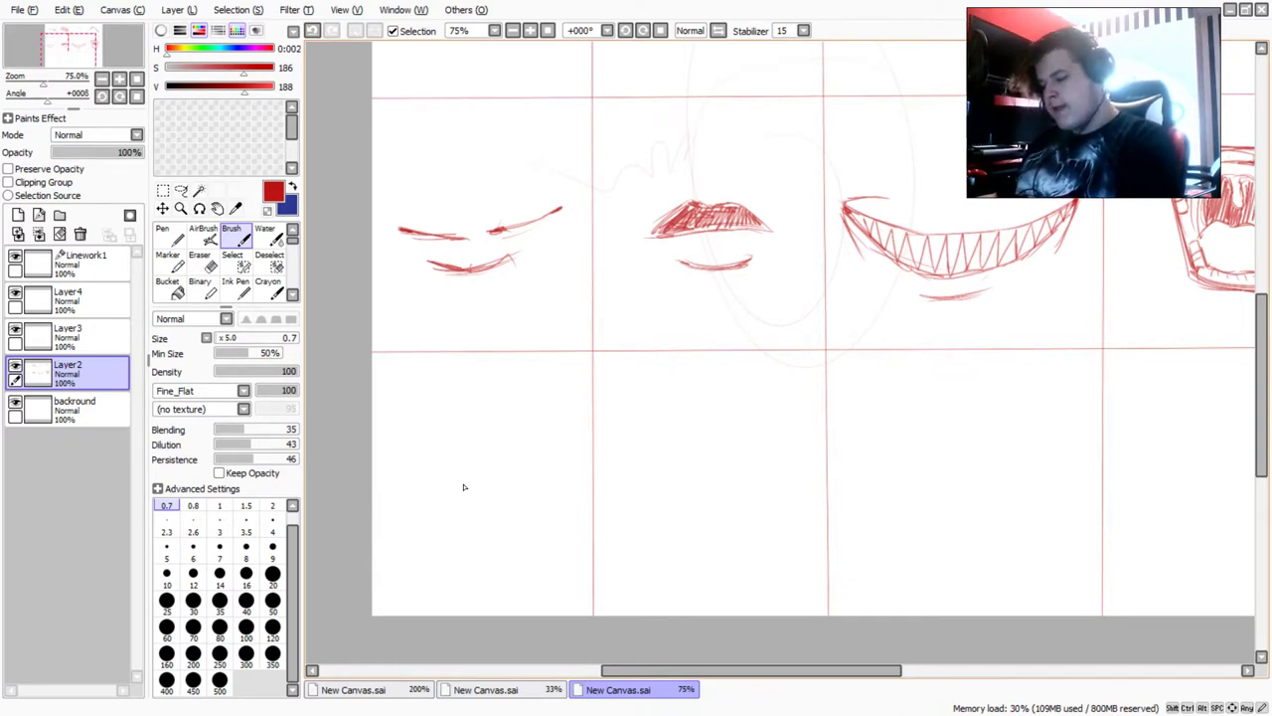
# Draw a narrow triangular nose-shadow outline in the first cell of the grid's bottom row
pyautogui.scroll(1, 466, 477)
pyautogui.scroll(-1, 537, 454)
pyautogui.scroll(1, 527, 497)
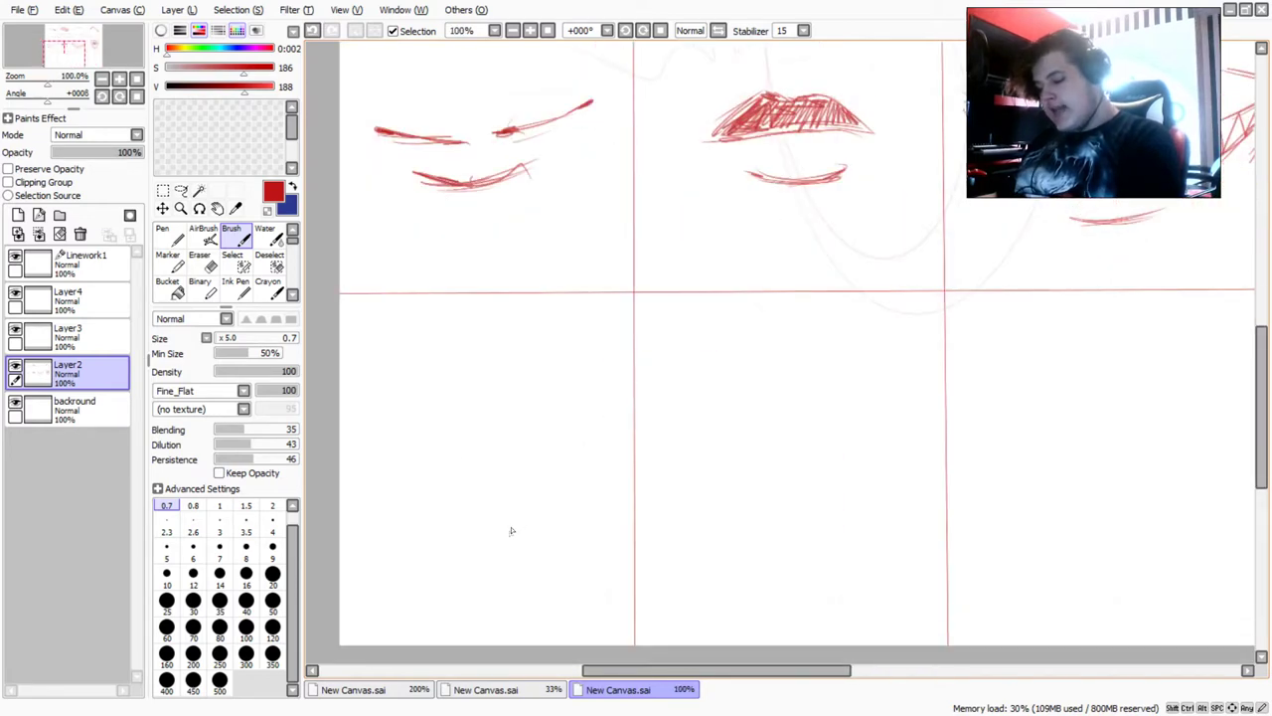
pyautogui.moveTo(508, 515); pyautogui.dragTo(525, 492)
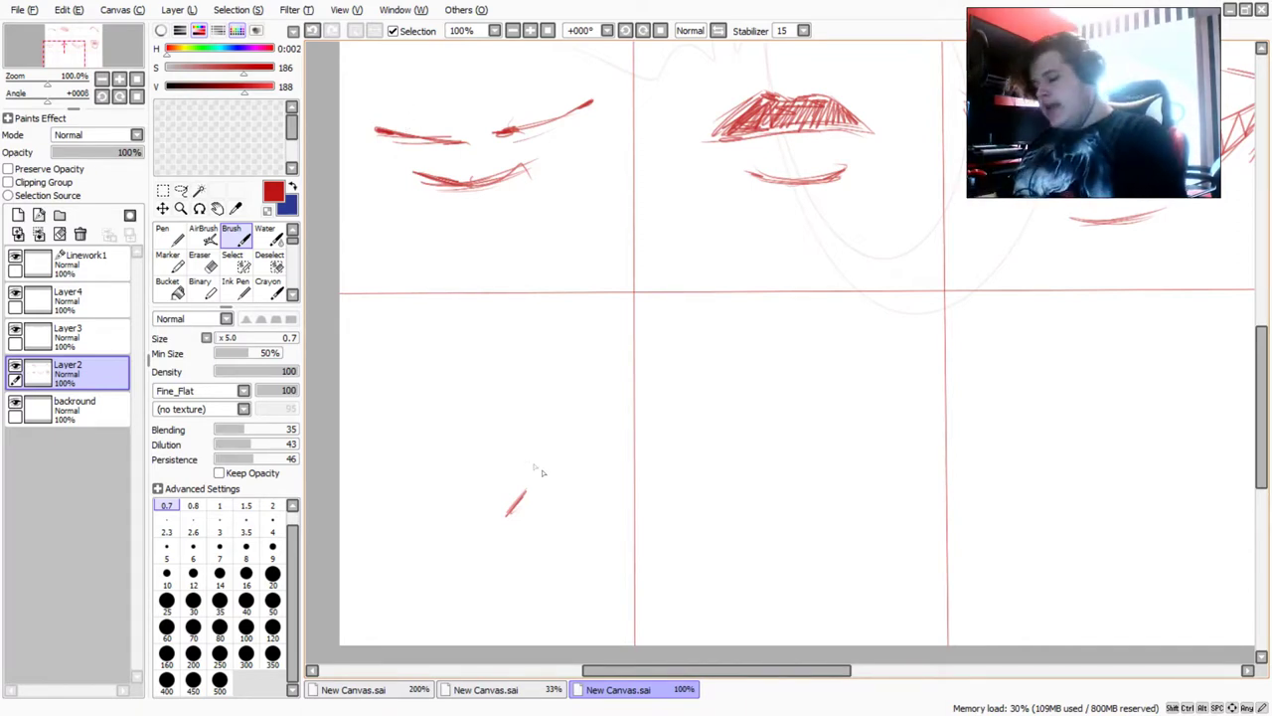
pyautogui.moveTo(525, 491)
pyautogui.mouseDown()
pyautogui.moveTo(509, 452)
pyautogui.moveTo(503, 520)
pyautogui.mouseUp()
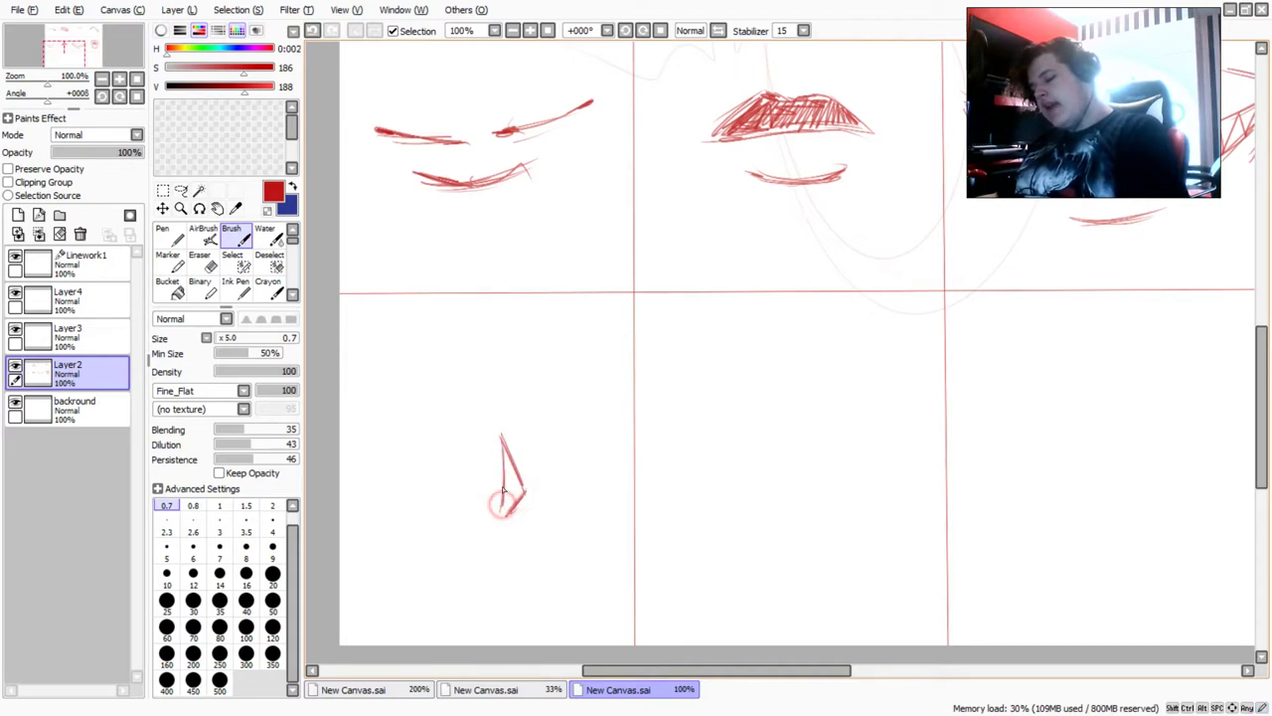
pyautogui.rightClick(506, 494)
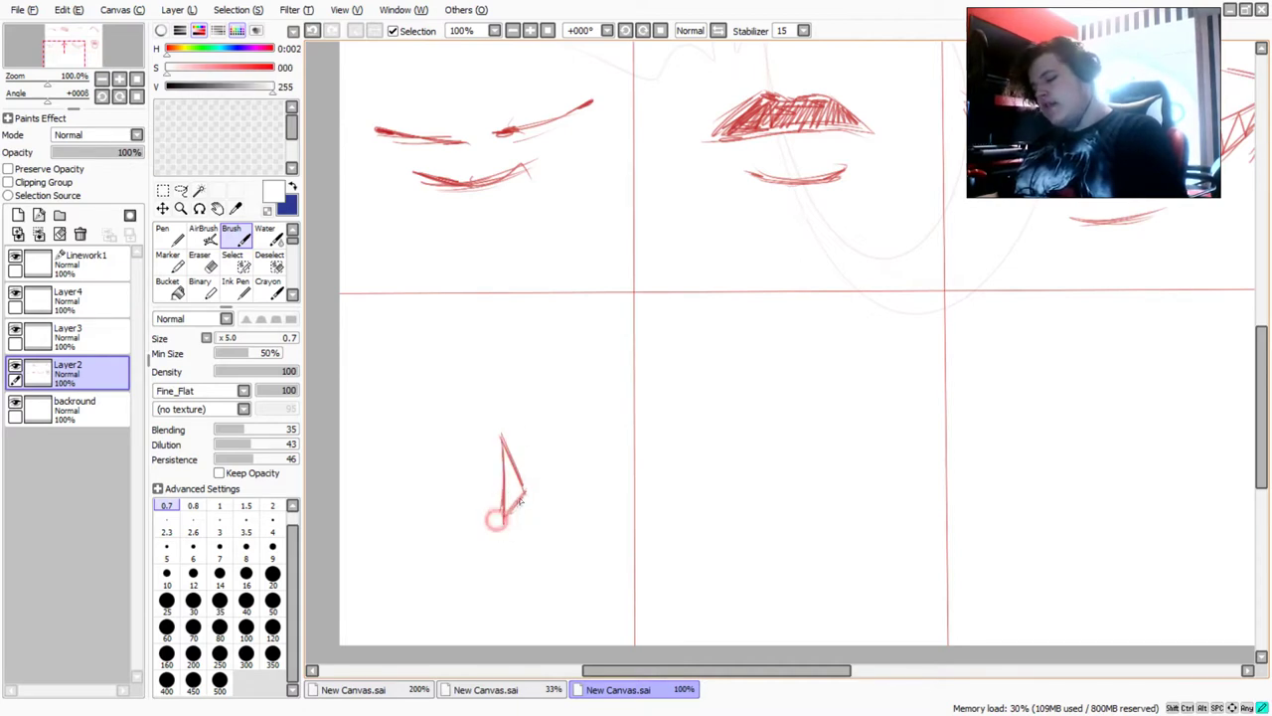
pyautogui.click(199, 190)
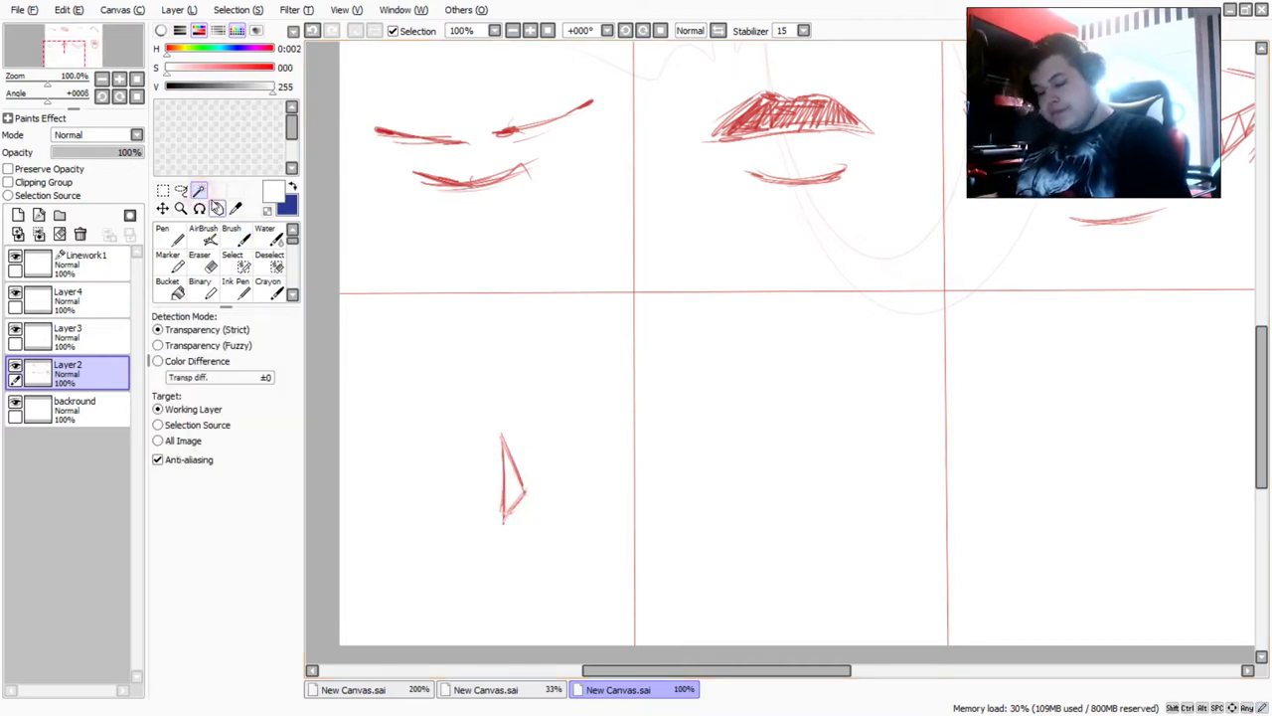
pyautogui.click(465, 493)
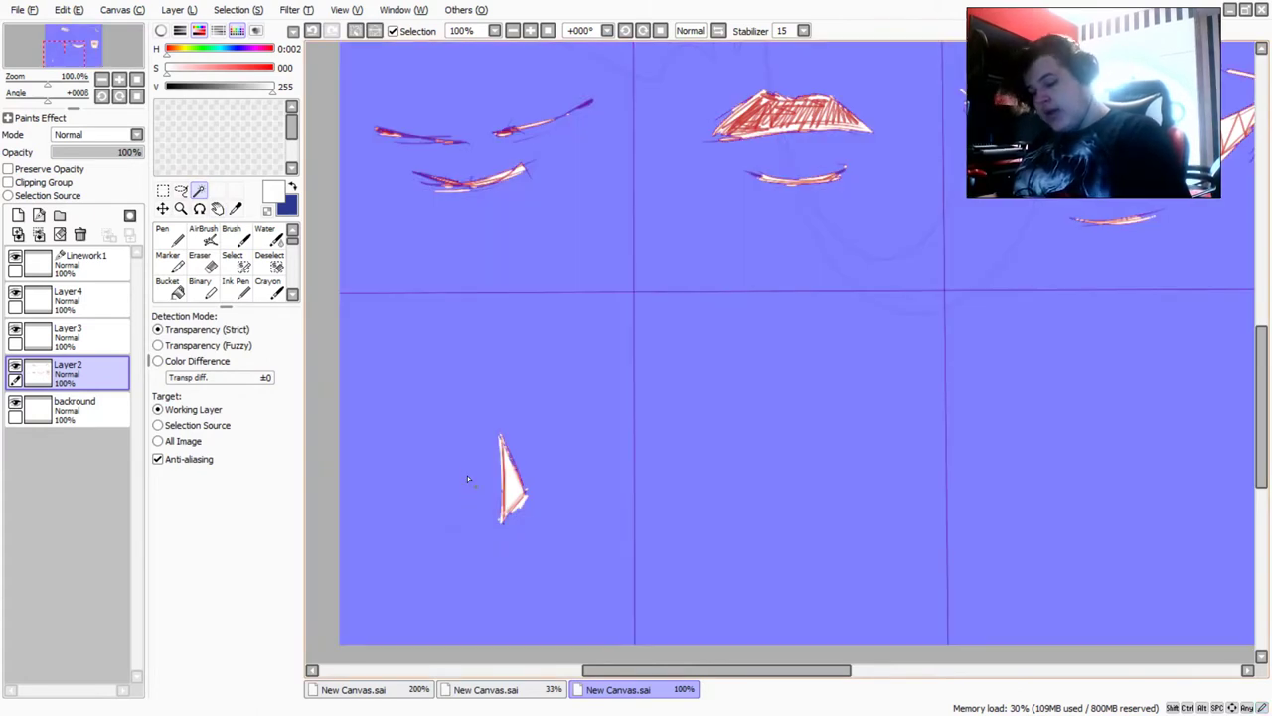
pyautogui.hotkey('ctrl', 'd')
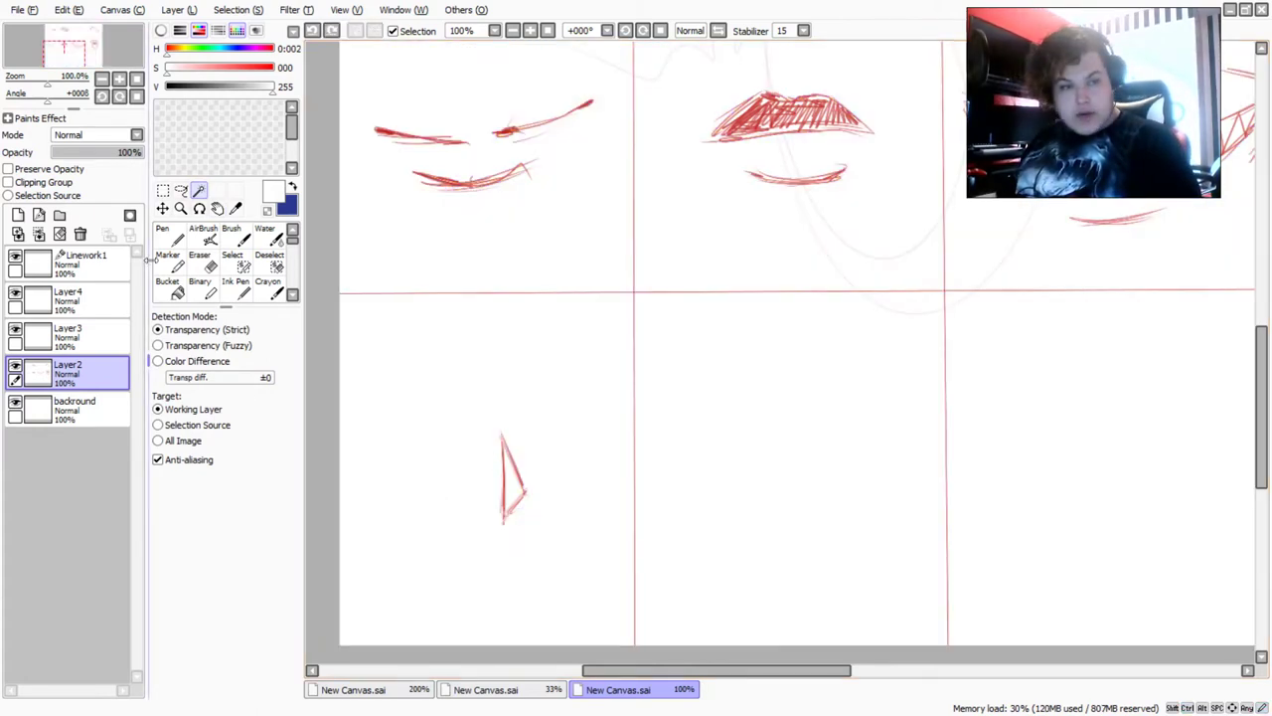
# Return to the Brush and set its colour to a bright red with saturation 230 and value 210
pyautogui.click(229, 241)
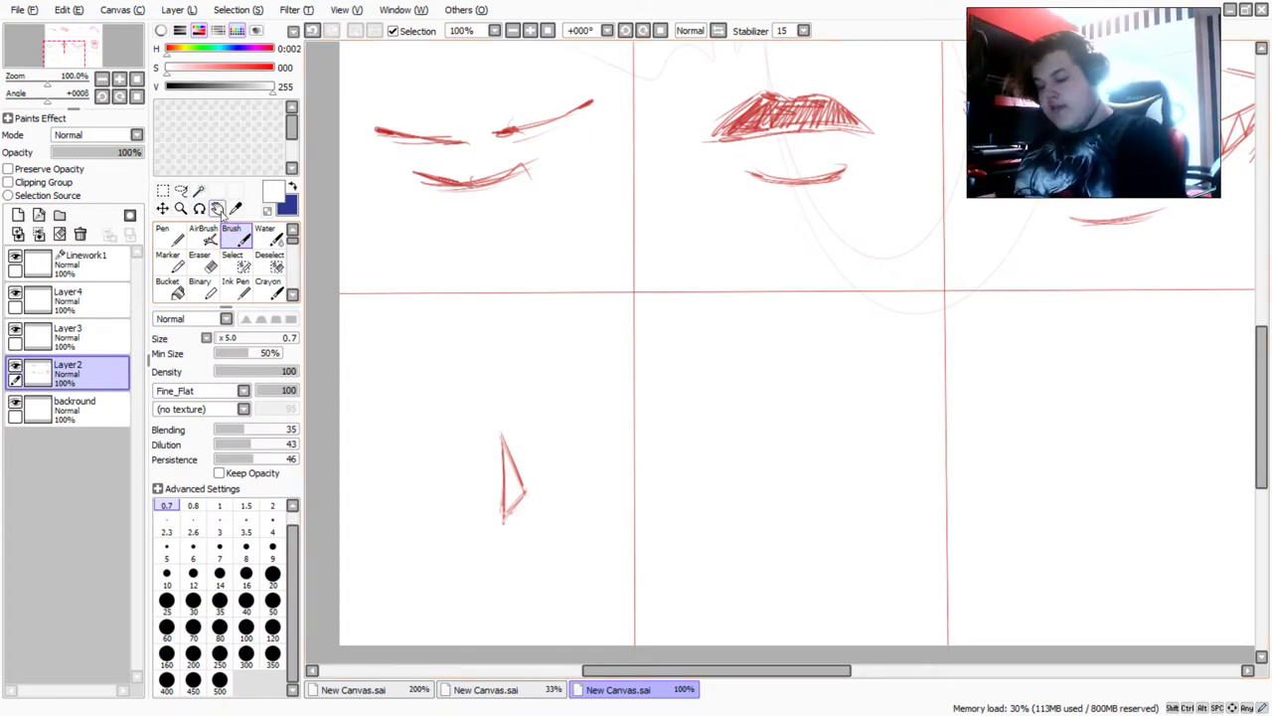
pyautogui.click(262, 67)
pyautogui.click(255, 89)
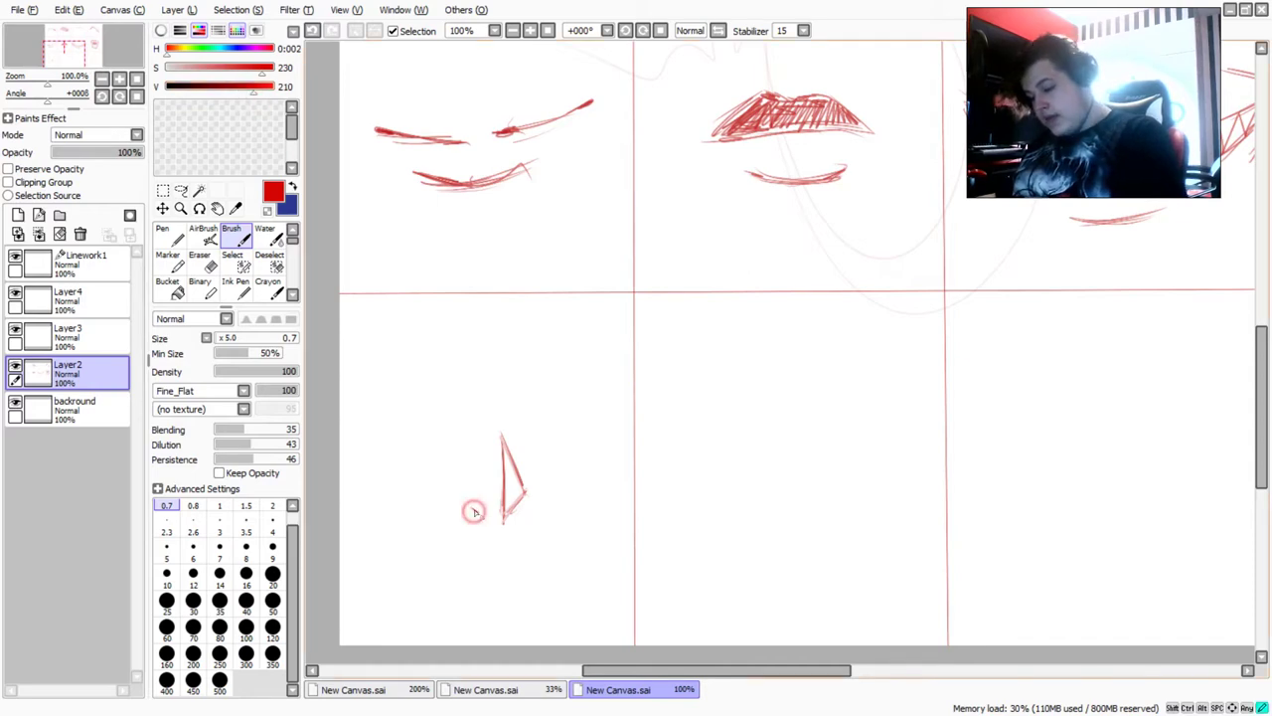
# Add a short nostril stroke beside the triangular nose outline and fill the triangle with diagonal hatching
pyautogui.moveTo(477, 514); pyautogui.dragTo(463, 509)
pyautogui.scroll(-2, 467, 507)
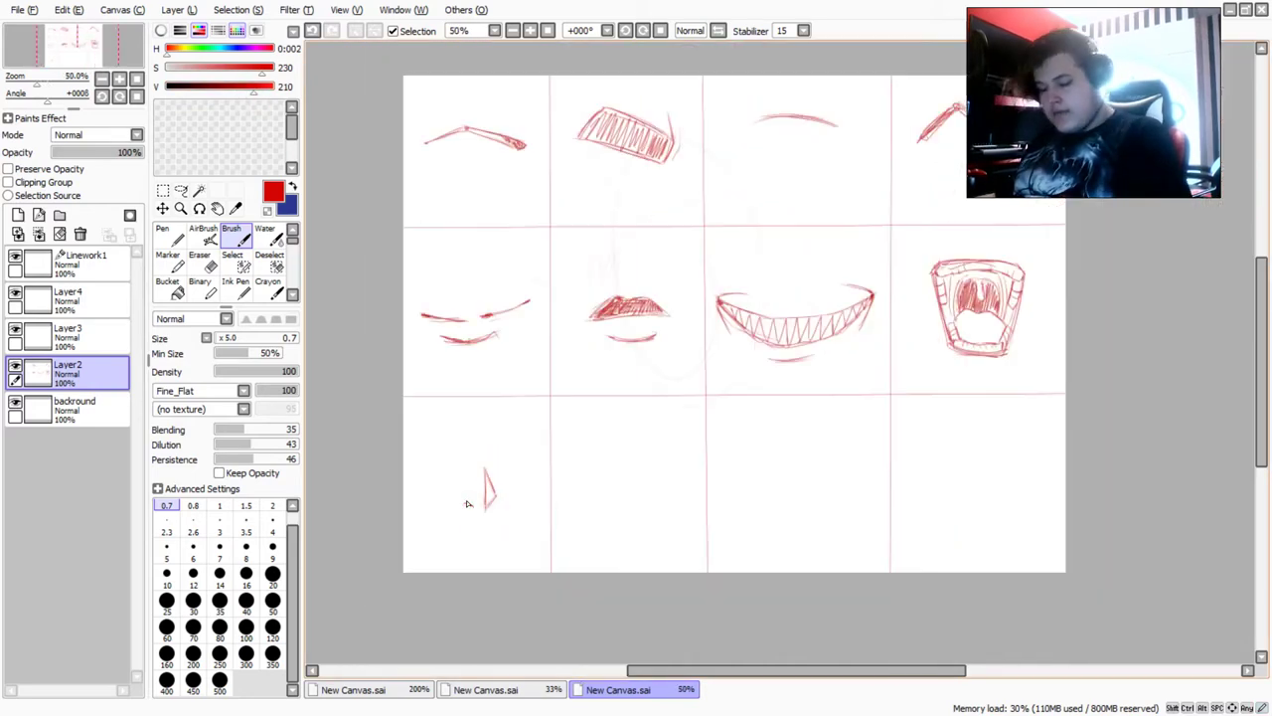
pyautogui.scroll(4, 467, 507)
pyautogui.moveTo(494, 525); pyautogui.dragTo(455, 510)
pyautogui.moveTo(542, 529)
pyautogui.mouseDown()
pyautogui.moveTo(582, 485)
pyautogui.moveTo(546, 510)
pyautogui.moveTo(557, 422)
pyautogui.mouseUp()
pyautogui.scroll(-5, 541, 401)
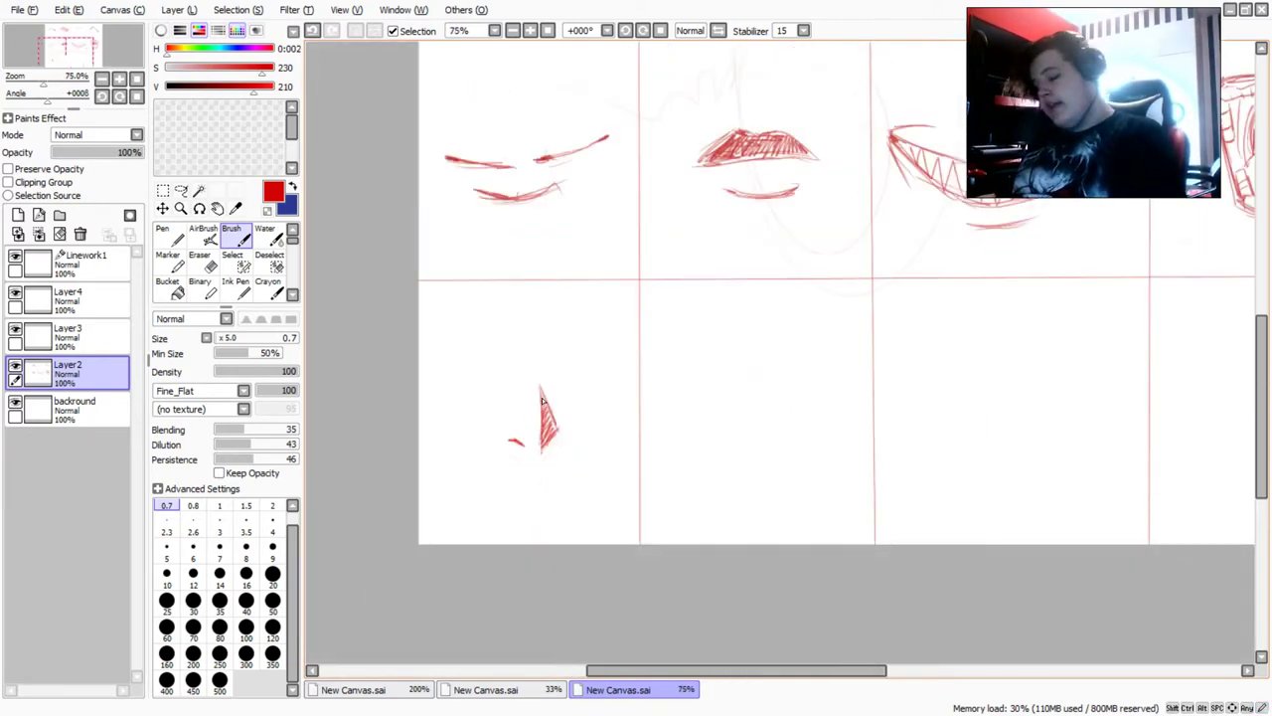
# Sketch a second nose in the bottom row's second cell with two nostril marks, a long bridge line and a curved brow line
pyautogui.scroll(1, 542, 401)
pyautogui.scroll(1, 542, 402)
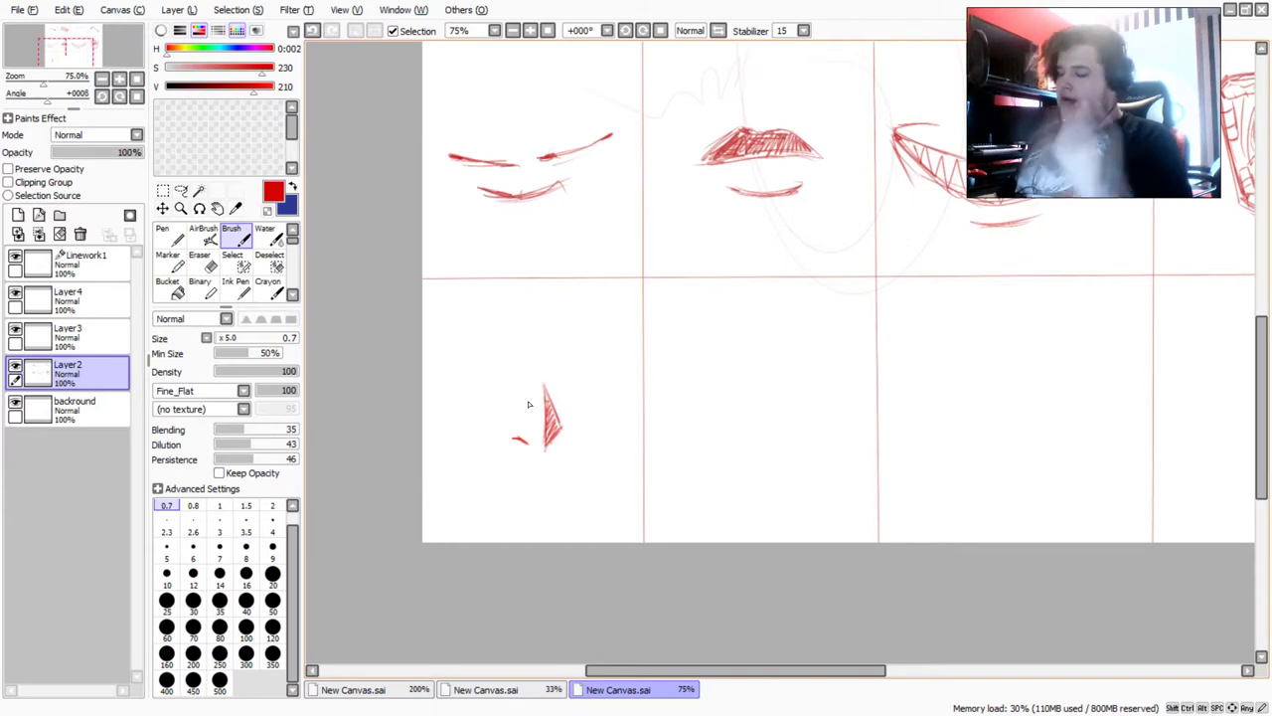
pyautogui.scroll(1, 529, 403)
pyautogui.scroll(1, 785, 353)
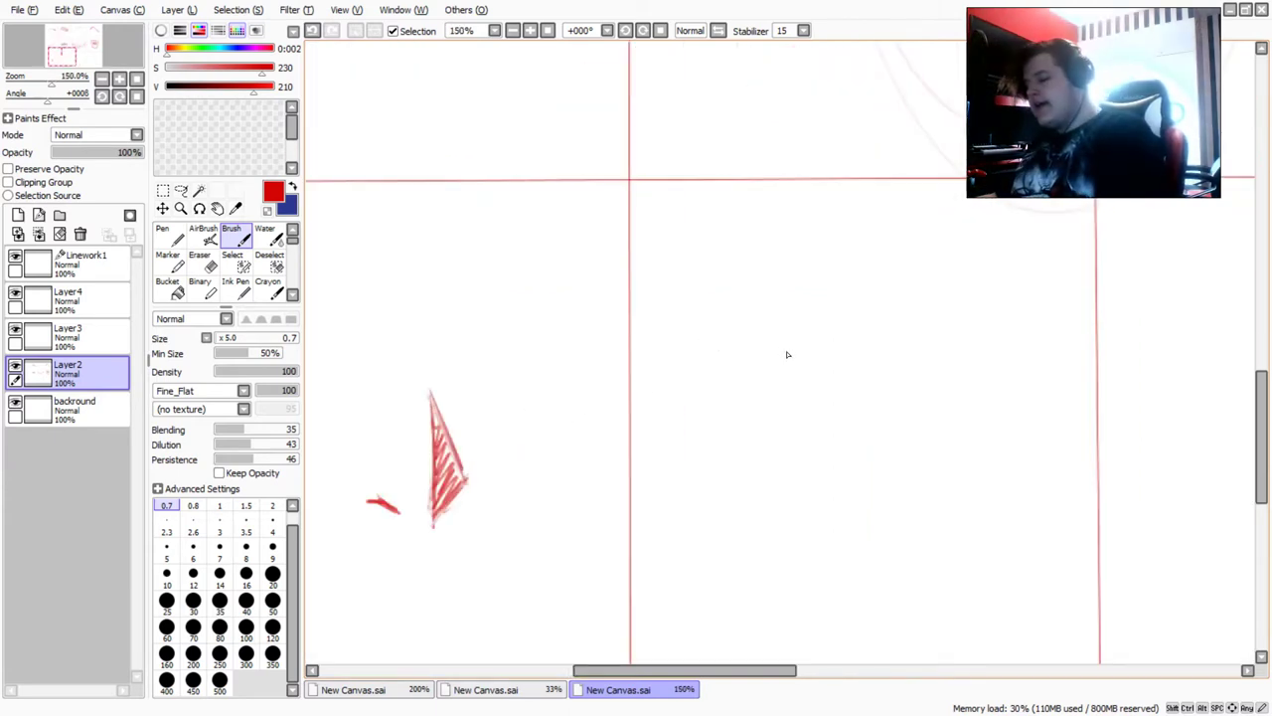
pyautogui.moveTo(920, 478)
pyautogui.mouseDown()
pyautogui.moveTo(909, 492)
pyautogui.moveTo(843, 481)
pyautogui.mouseUp()
pyautogui.moveTo(835, 437)
pyautogui.mouseDown()
pyautogui.moveTo(833, 267)
pyautogui.moveTo(834, 309)
pyautogui.moveTo(811, 224)
pyautogui.moveTo(771, 202)
pyautogui.mouseUp()
pyautogui.moveTo(757, 196)
pyautogui.mouseDown()
pyautogui.moveTo(796, 218)
pyautogui.moveTo(738, 207)
pyautogui.mouseUp()
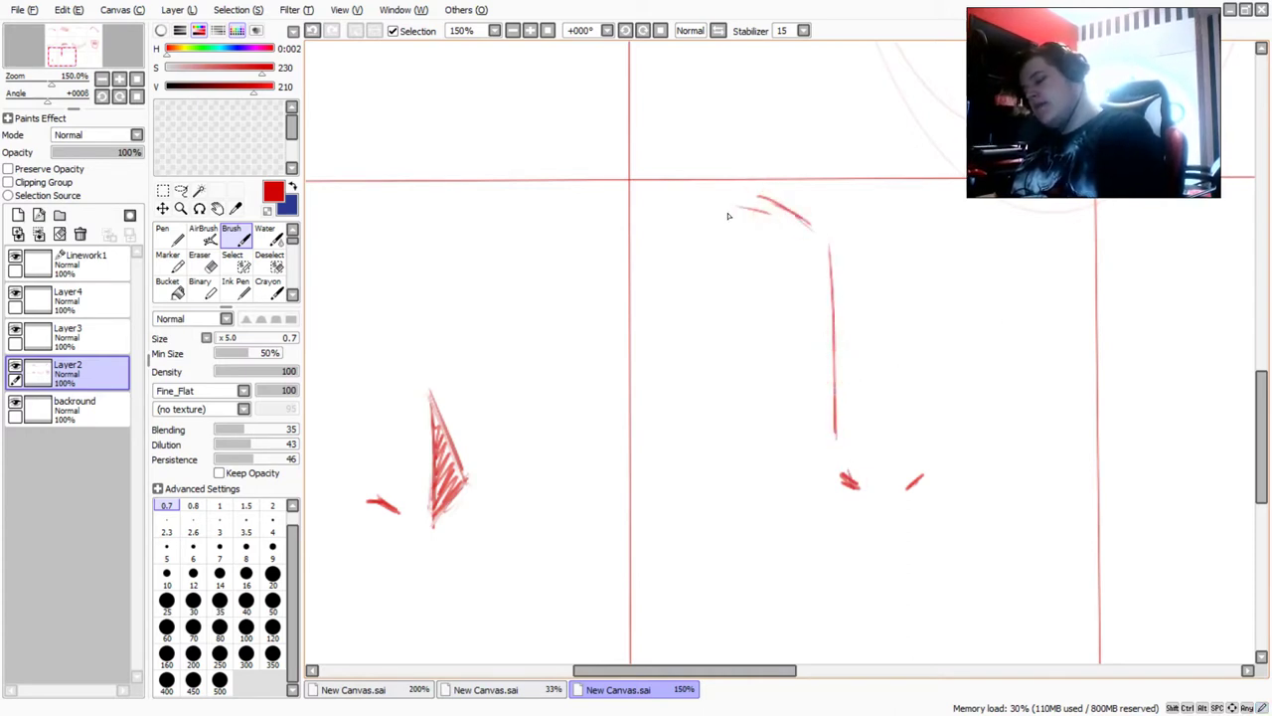
# Erase the middle of the second nose's bridge line and taper the line ends around the gap
pyautogui.scroll(2, 744, 183)
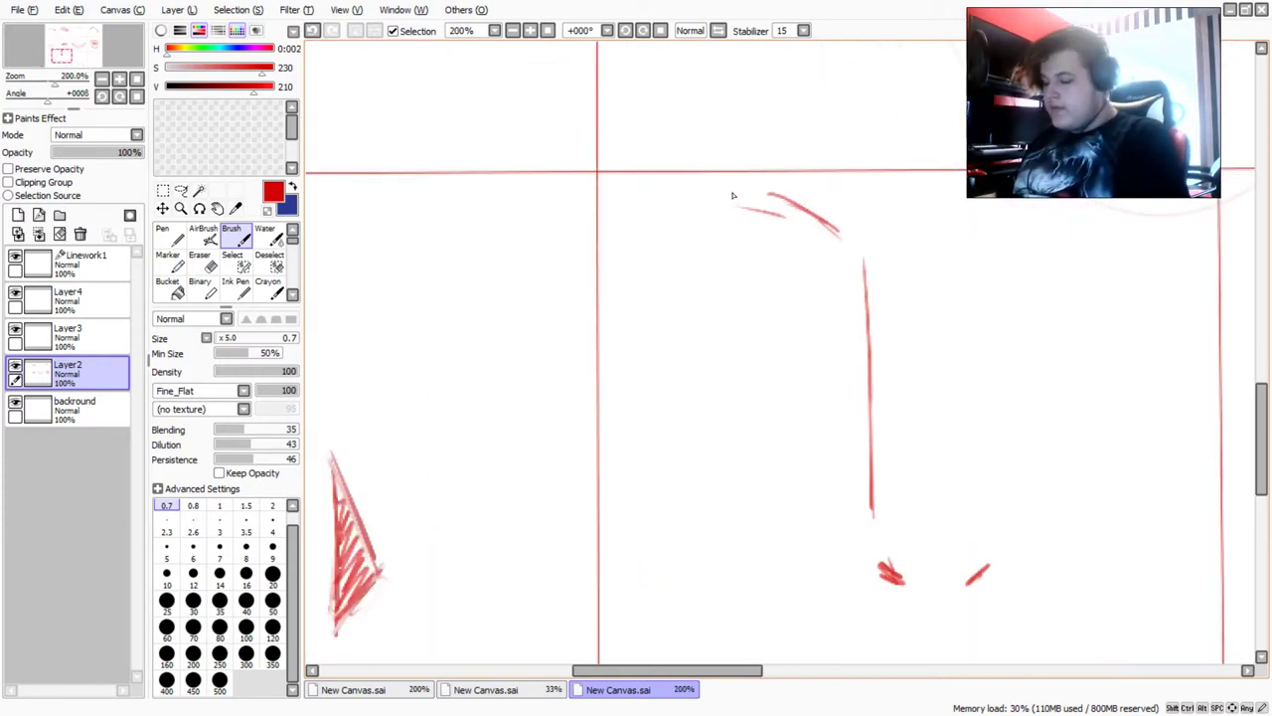
pyautogui.click(204, 261)
pyautogui.moveTo(874, 388); pyautogui.dragTo(861, 400)
pyautogui.click(231, 239)
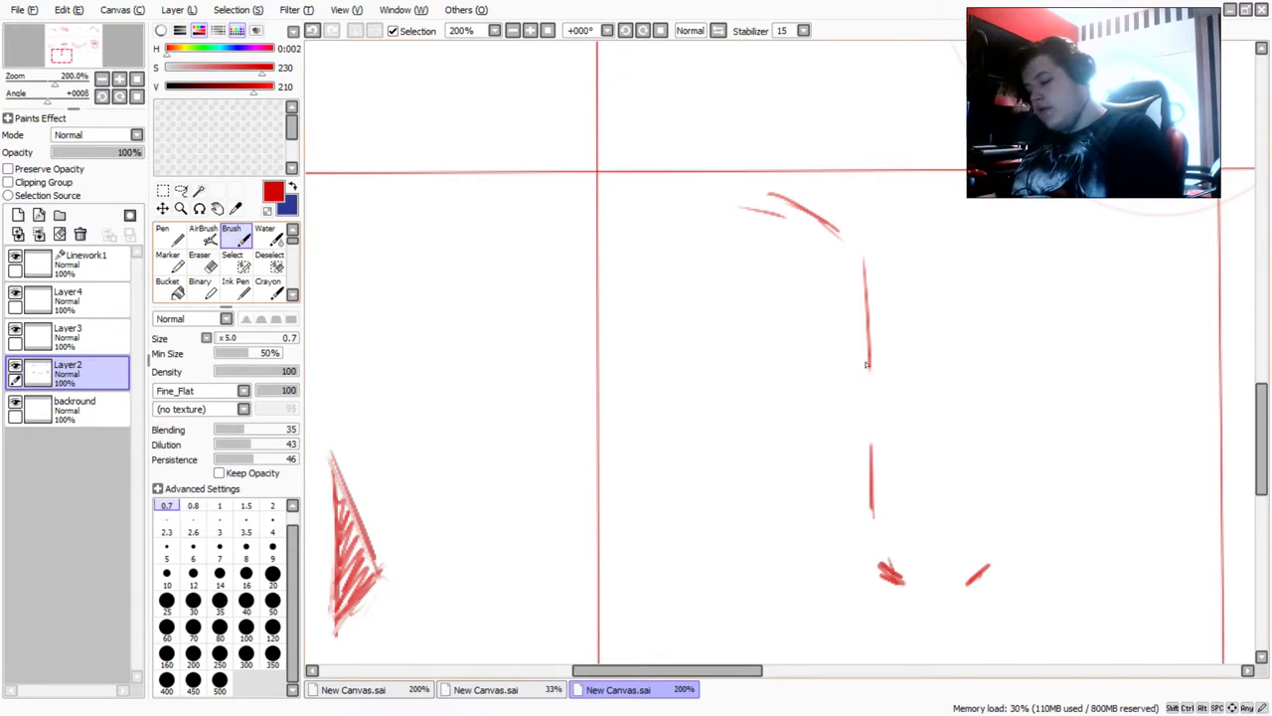
pyautogui.moveTo(867, 397); pyautogui.dragTo(869, 400)
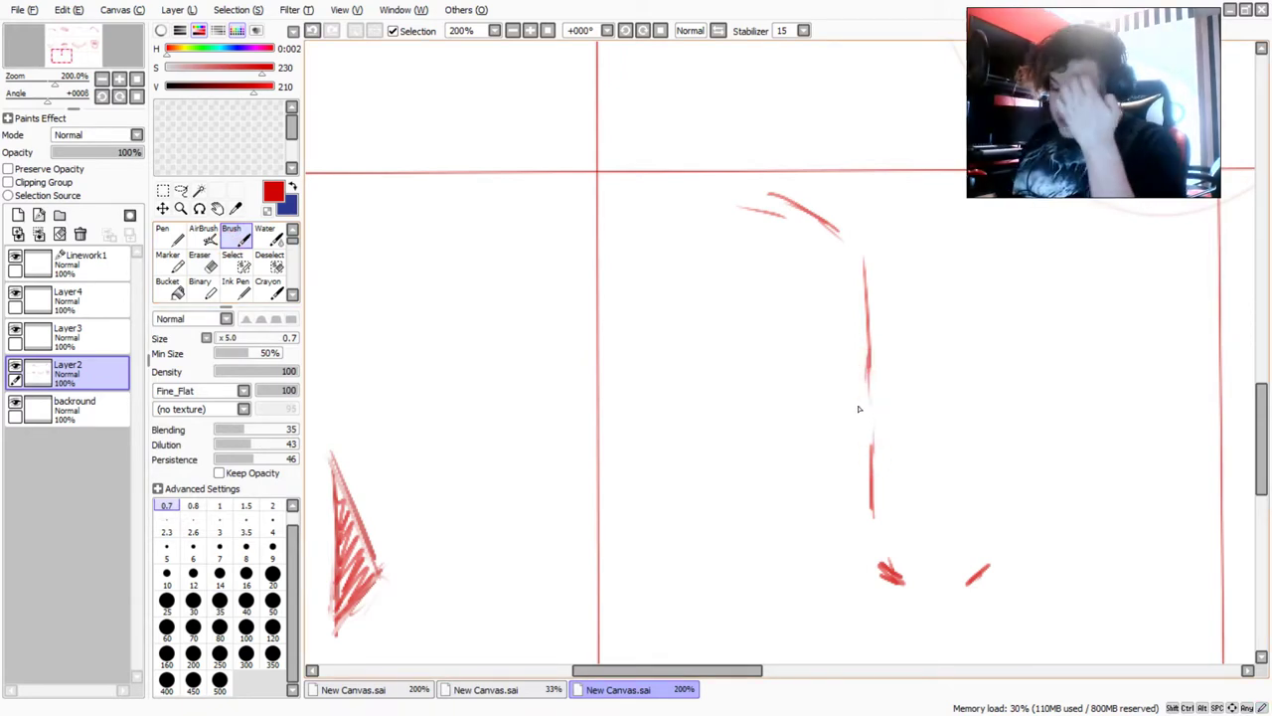
# Erase the second nose's nostril marks and redraw them as small, short strokes below the bridge line
pyautogui.click(204, 260)
pyautogui.moveTo(886, 596)
pyautogui.mouseDown()
pyautogui.moveTo(978, 583)
pyautogui.moveTo(959, 545)
pyautogui.mouseUp()
pyautogui.click(232, 237)
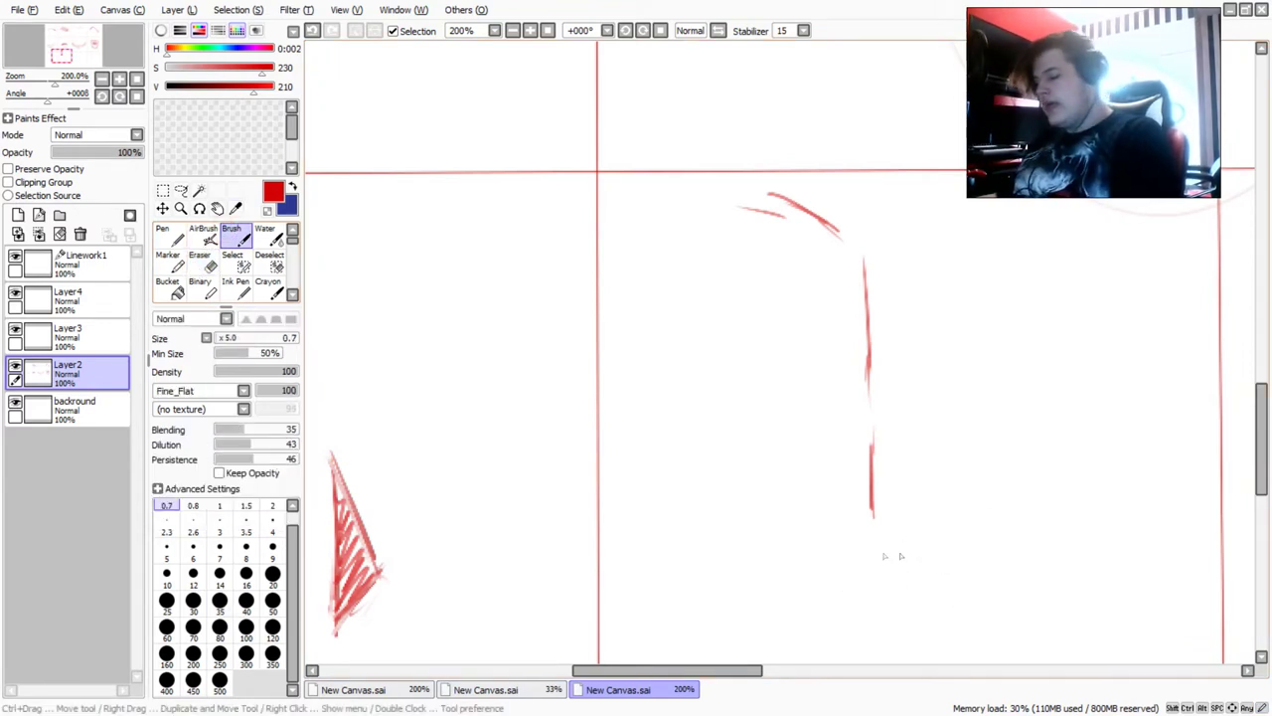
pyautogui.moveTo(870, 503)
pyautogui.mouseDown()
pyautogui.moveTo(872, 566)
pyautogui.moveTo(901, 616)
pyautogui.mouseUp()
pyautogui.scroll(-5, 973, 596)
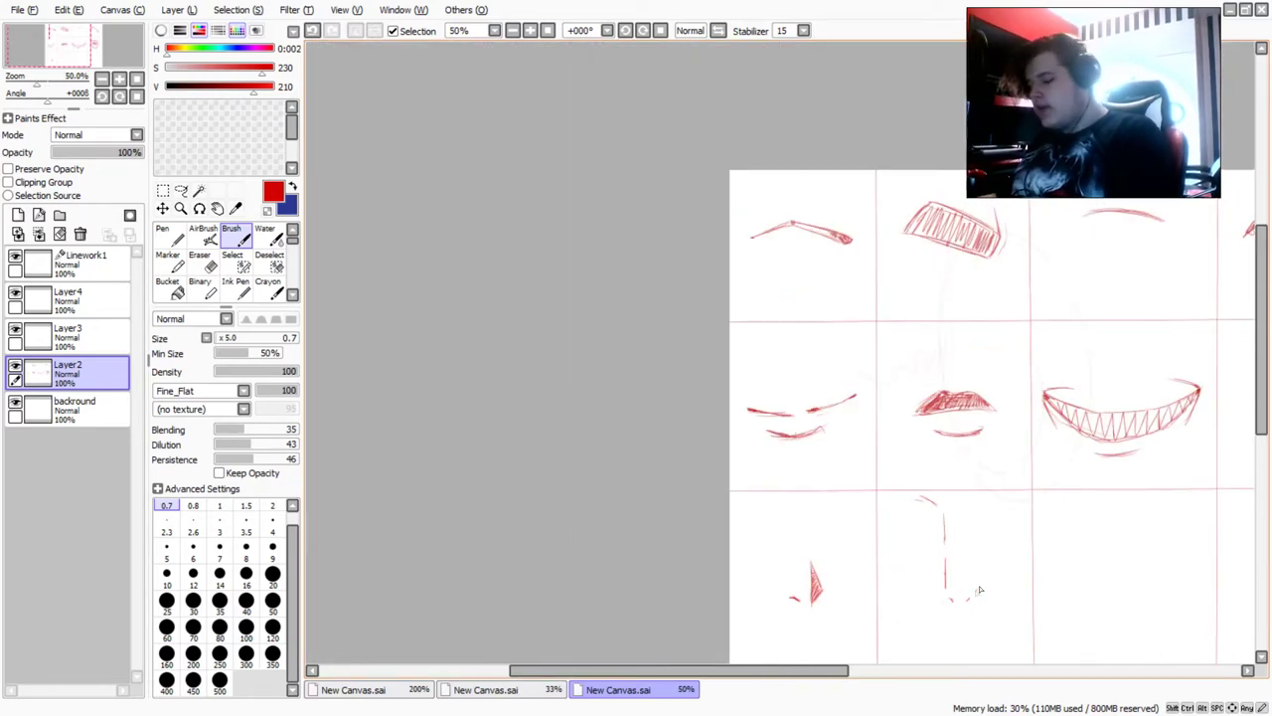
pyautogui.scroll(1, 985, 581)
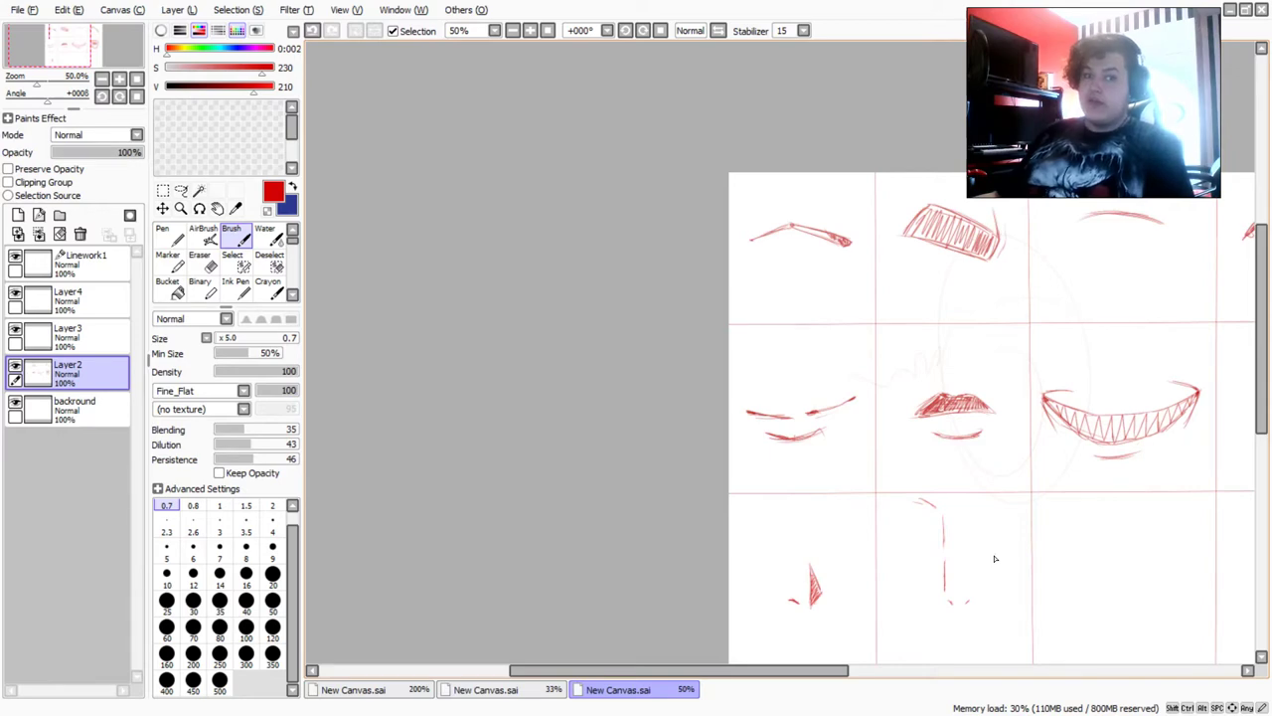
pyautogui.scroll(-3, 1103, 526)
pyautogui.scroll(2, 1088, 507)
pyautogui.scroll(-2, 1078, 492)
pyautogui.scroll(5, 1076, 487)
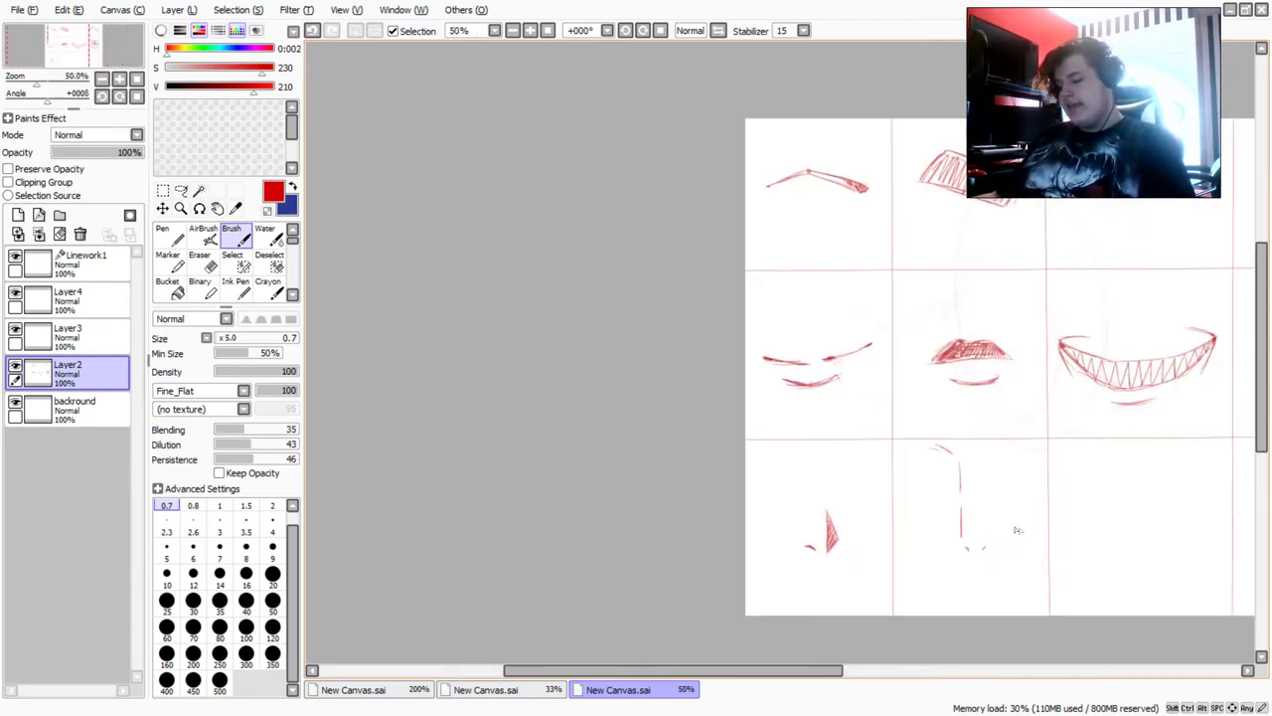
pyautogui.scroll(-2, 1001, 500)
pyautogui.scroll(-1, 1001, 500)
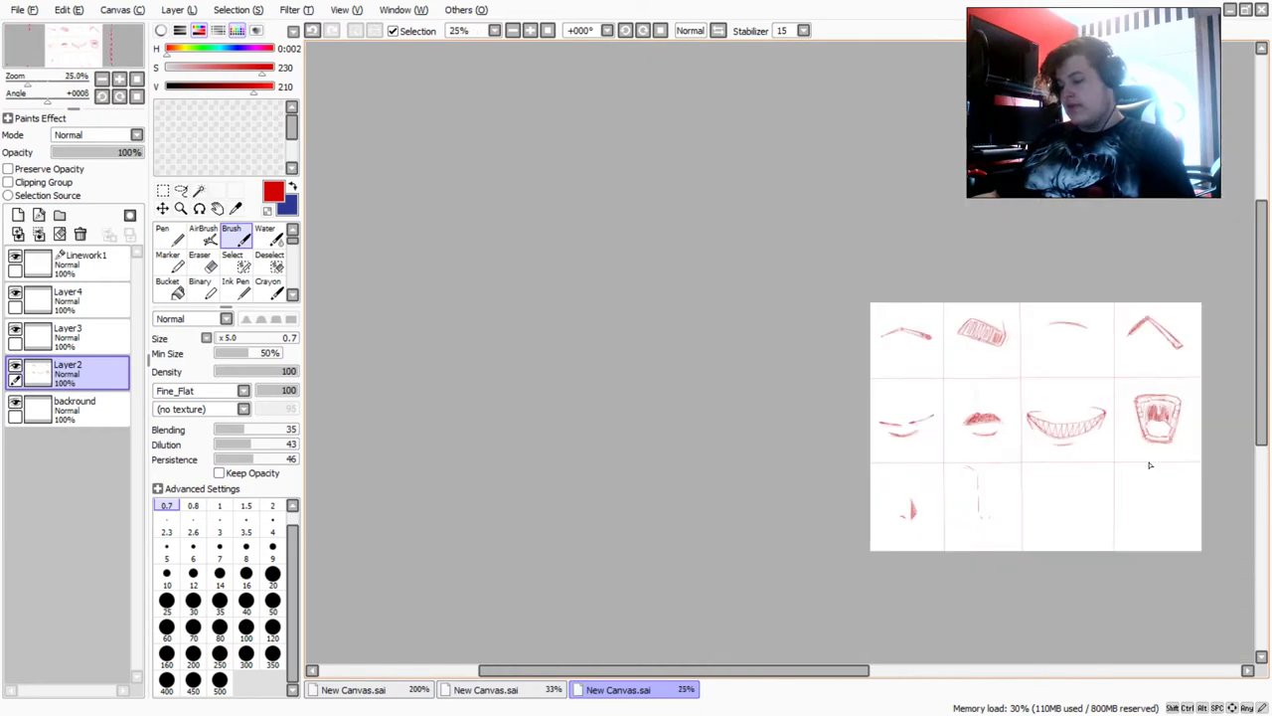
pyautogui.scroll(1, 1150, 465)
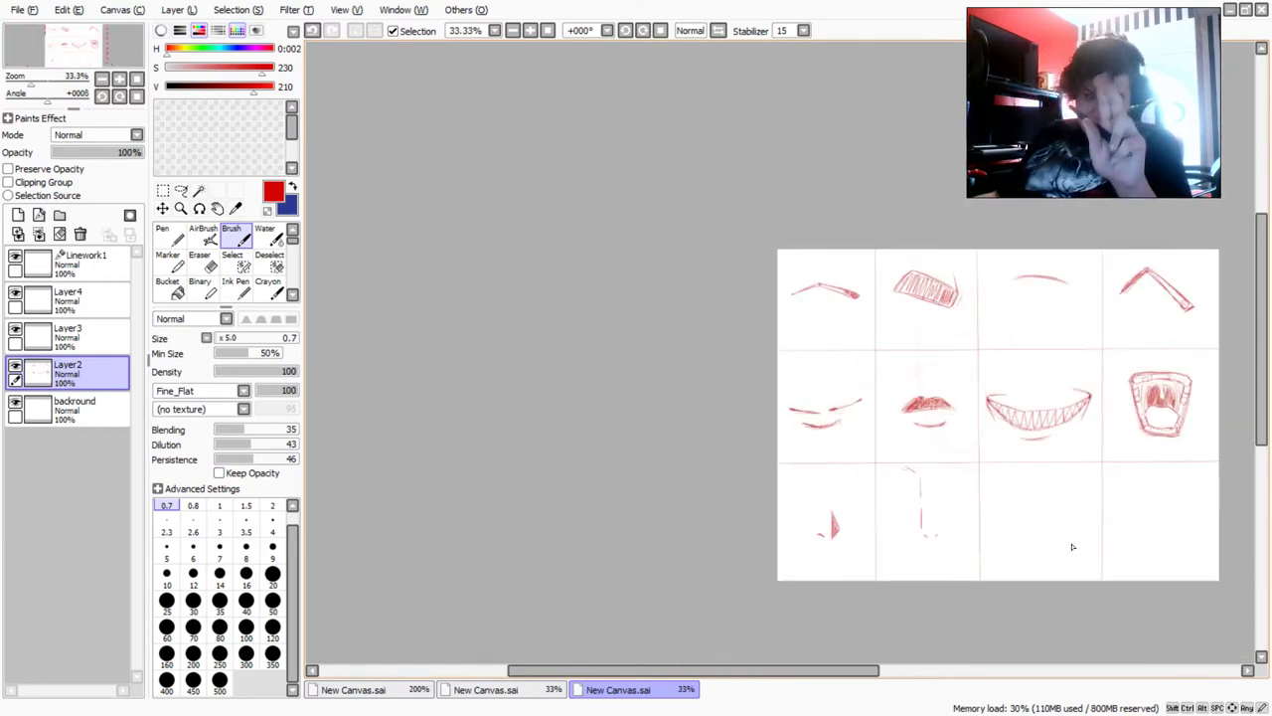
pyautogui.scroll(-1, 1071, 547)
pyautogui.scroll(4, 1158, 398)
pyautogui.scroll(-3, 1161, 396)
pyautogui.scroll(2, 1139, 497)
pyautogui.scroll(-1, 1139, 497)
pyautogui.scroll(1, 1094, 487)
pyautogui.scroll(2, 1054, 472)
pyautogui.scroll(-1, 1037, 463)
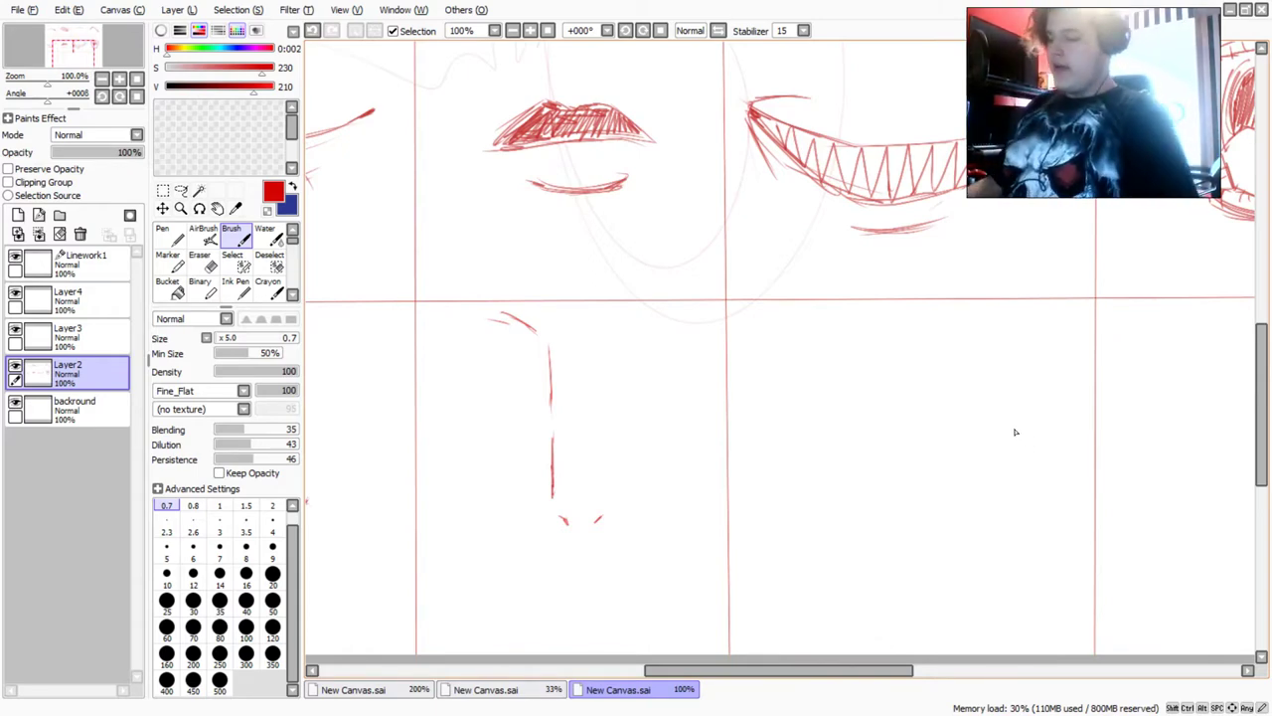
# Sketch a third nose in the bottom row's third cell with a V-shaped base and a long vertical bridge line
pyautogui.scroll(-2, 1015, 432)
pyautogui.scroll(2, 1003, 418)
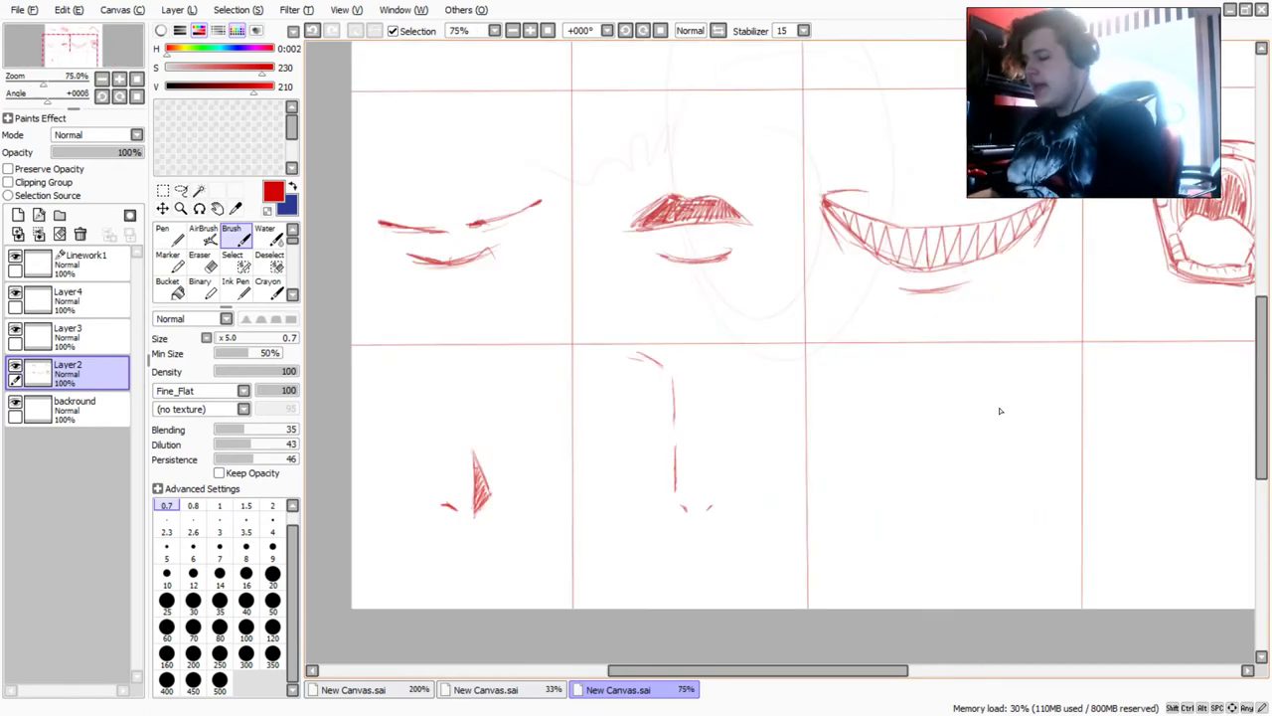
pyautogui.scroll(1, 999, 410)
pyautogui.moveTo(980, 490)
pyautogui.mouseDown()
pyautogui.moveTo(986, 479)
pyautogui.moveTo(932, 534)
pyautogui.moveTo(875, 496)
pyautogui.moveTo(960, 502)
pyautogui.moveTo(979, 487)
pyautogui.mouseUp()
pyautogui.moveTo(929, 528)
pyautogui.mouseDown()
pyautogui.moveTo(925, 383)
pyautogui.moveTo(913, 383)
pyautogui.mouseUp()
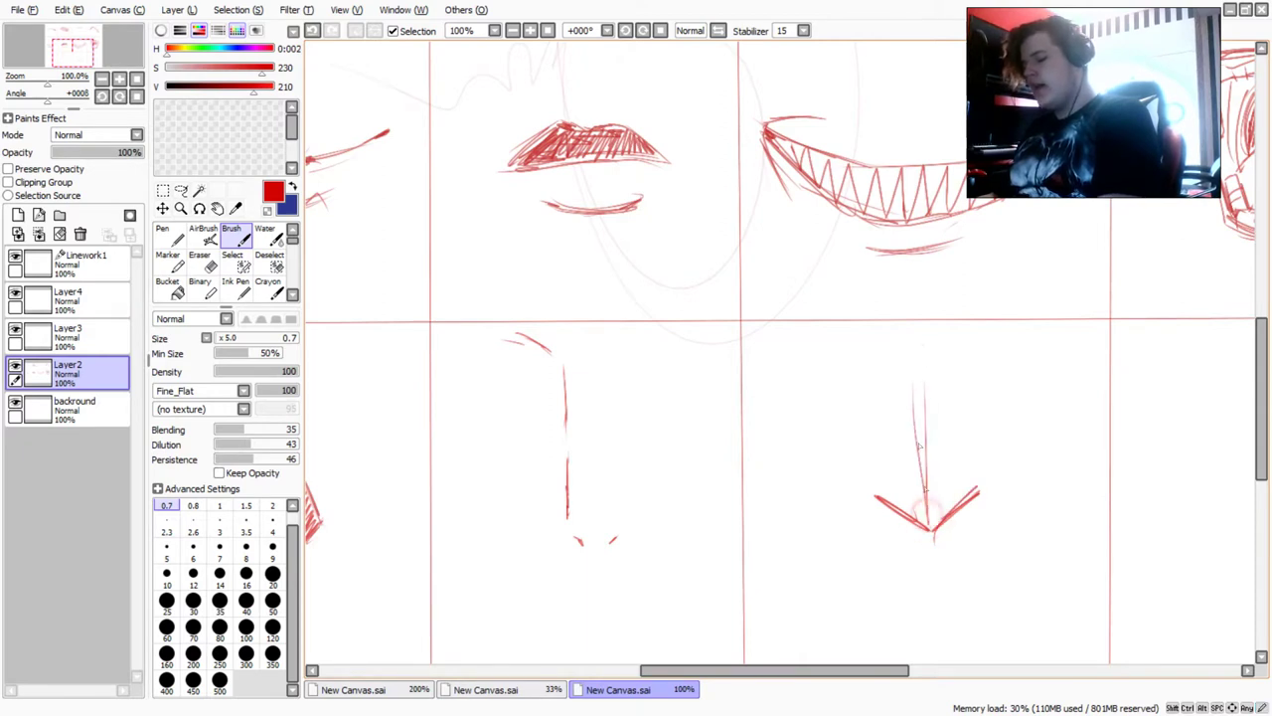
pyautogui.moveTo(931, 528); pyautogui.dragTo(926, 346)
pyautogui.moveTo(932, 501); pyautogui.dragTo(931, 343)
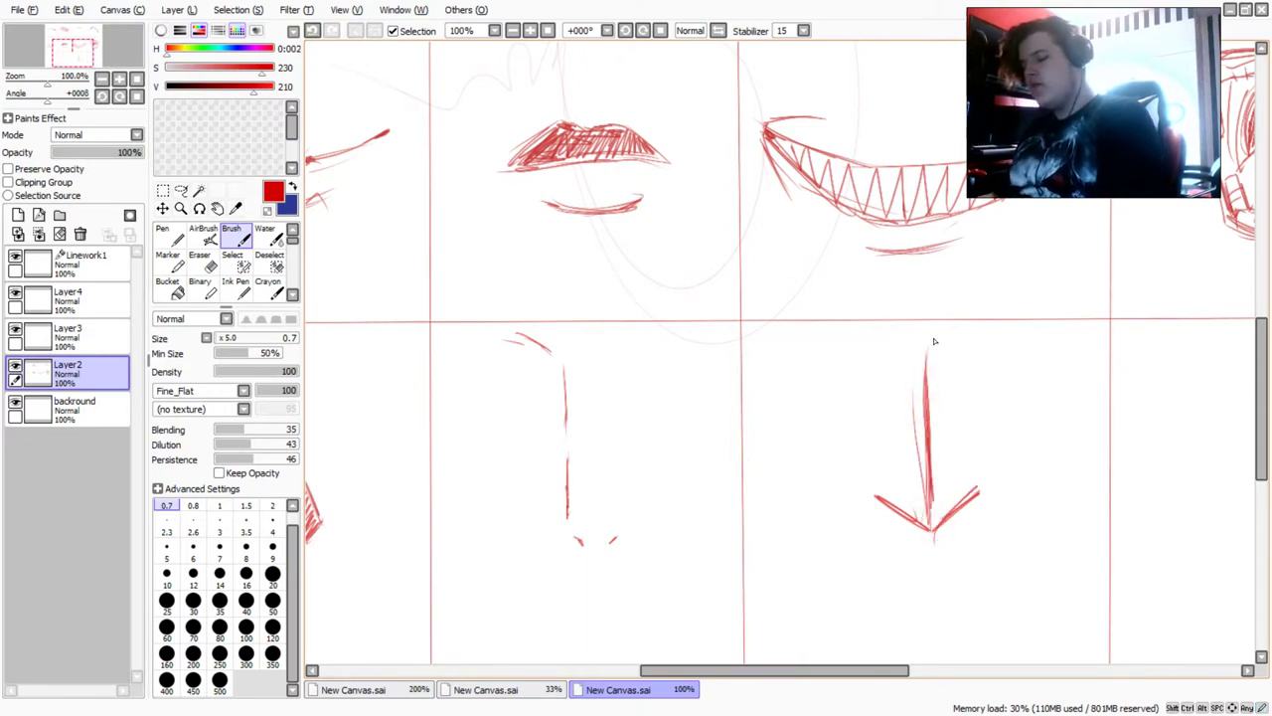
# Erase the middle of the third nose's bridge line and darken the short segment just above the tip
pyautogui.click(205, 266)
pyautogui.moveTo(926, 431)
pyautogui.mouseDown()
pyautogui.moveTo(922, 452)
pyautogui.moveTo(920, 437)
pyautogui.mouseUp()
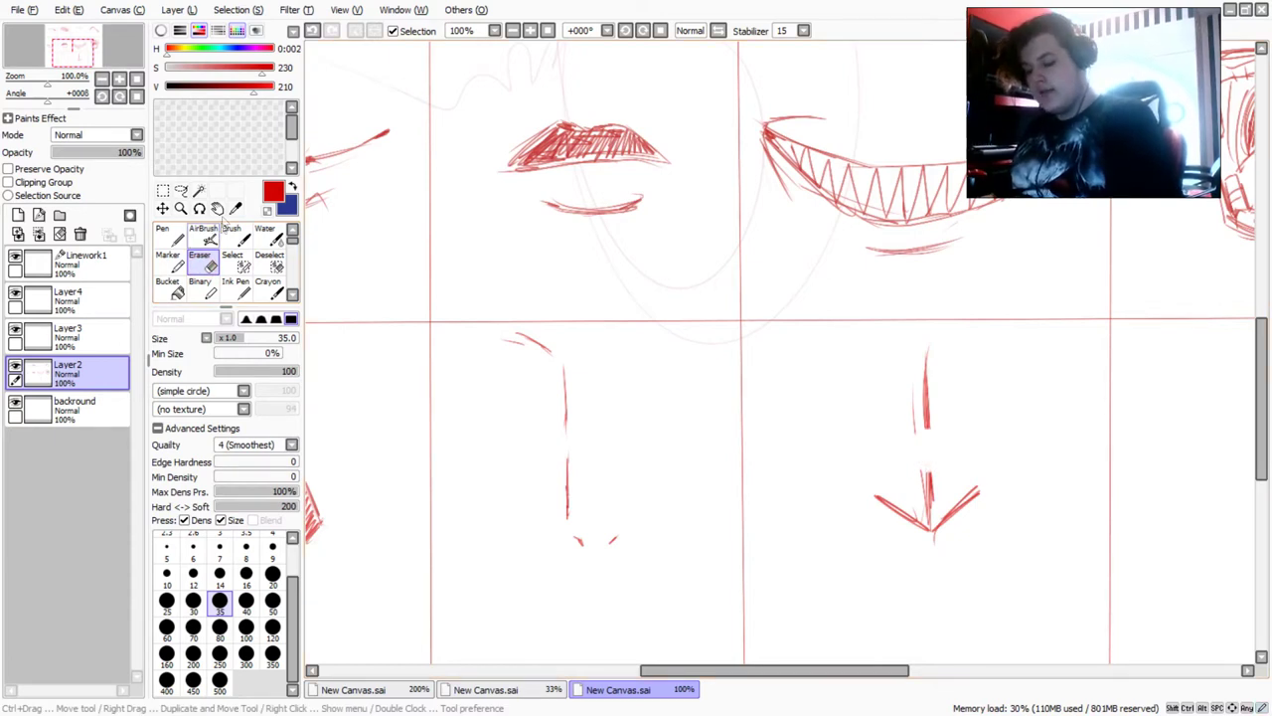
pyautogui.click(230, 229)
pyautogui.moveTo(929, 473); pyautogui.dragTo(931, 504)
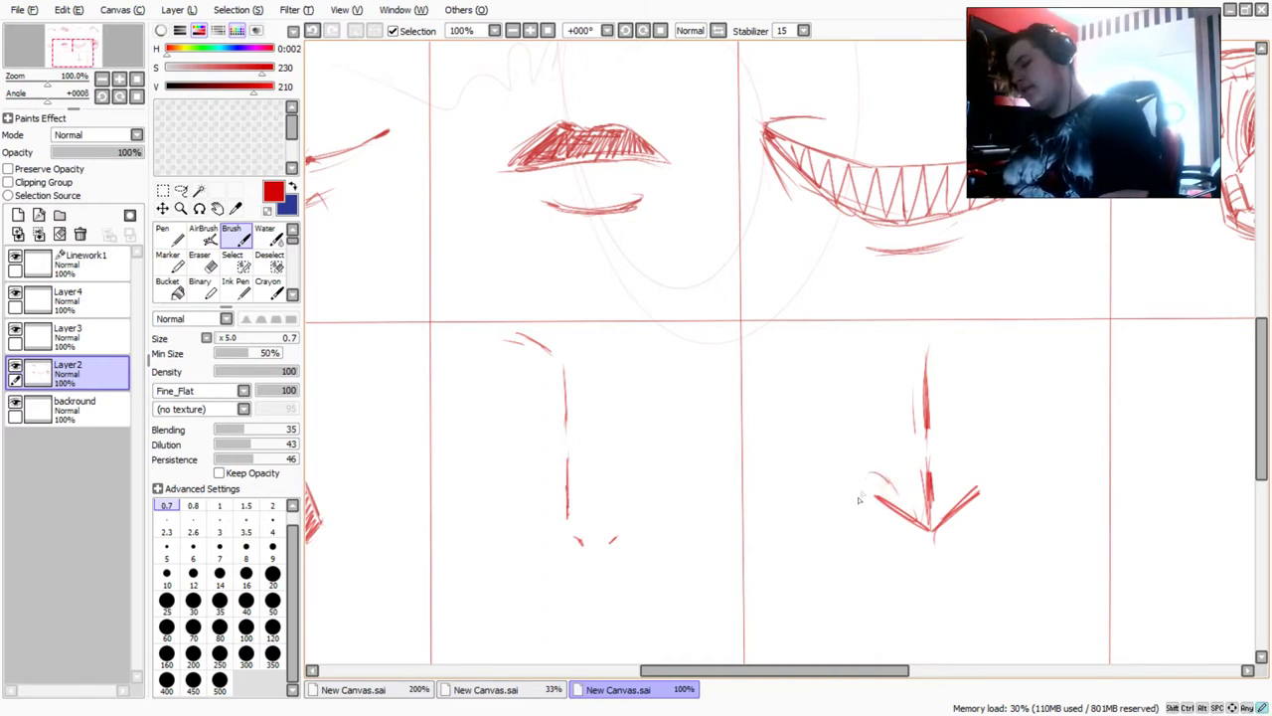
# Add curved nostril wings on both sides of the third nose and thicken the nostril strokes along its V-shaped base
pyautogui.moveTo(857, 518)
pyautogui.mouseDown()
pyautogui.moveTo(886, 470)
pyautogui.moveTo(993, 479)
pyautogui.mouseUp()
pyautogui.moveTo(983, 523)
pyautogui.mouseDown()
pyautogui.moveTo(994, 507)
pyautogui.moveTo(946, 483)
pyautogui.moveTo(861, 478)
pyautogui.mouseUp()
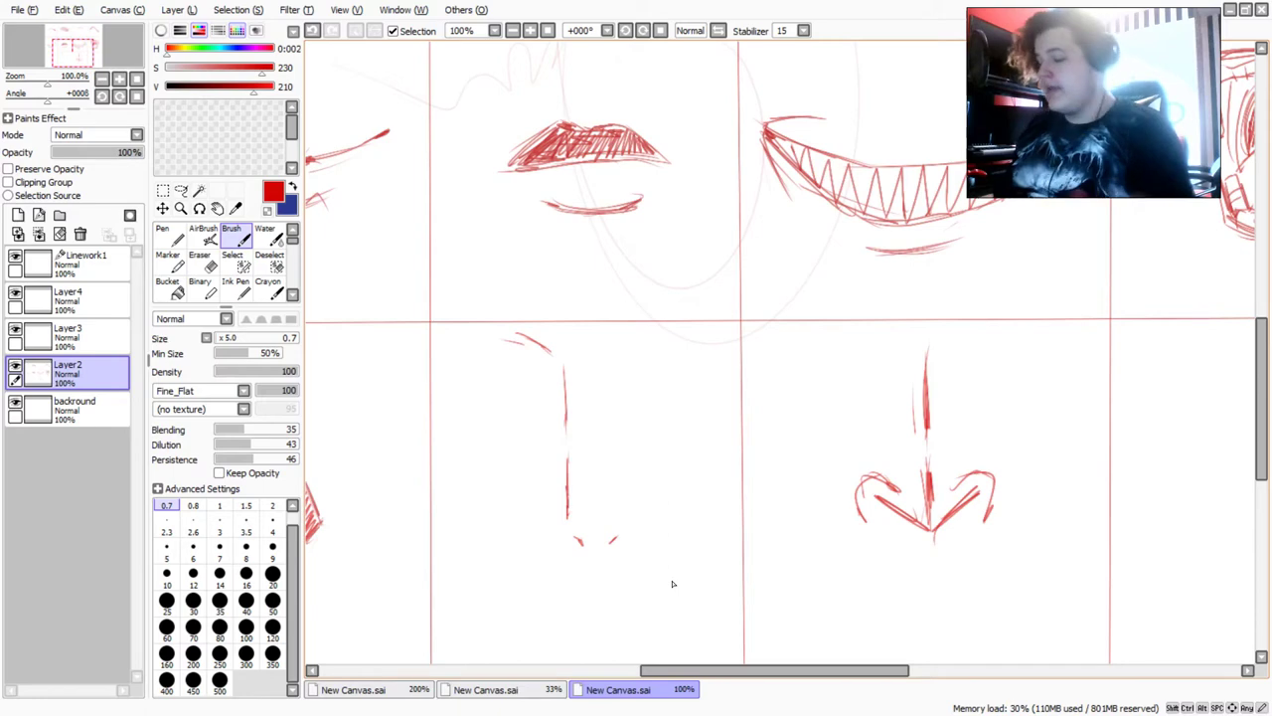
pyautogui.scroll(2, 662, 561)
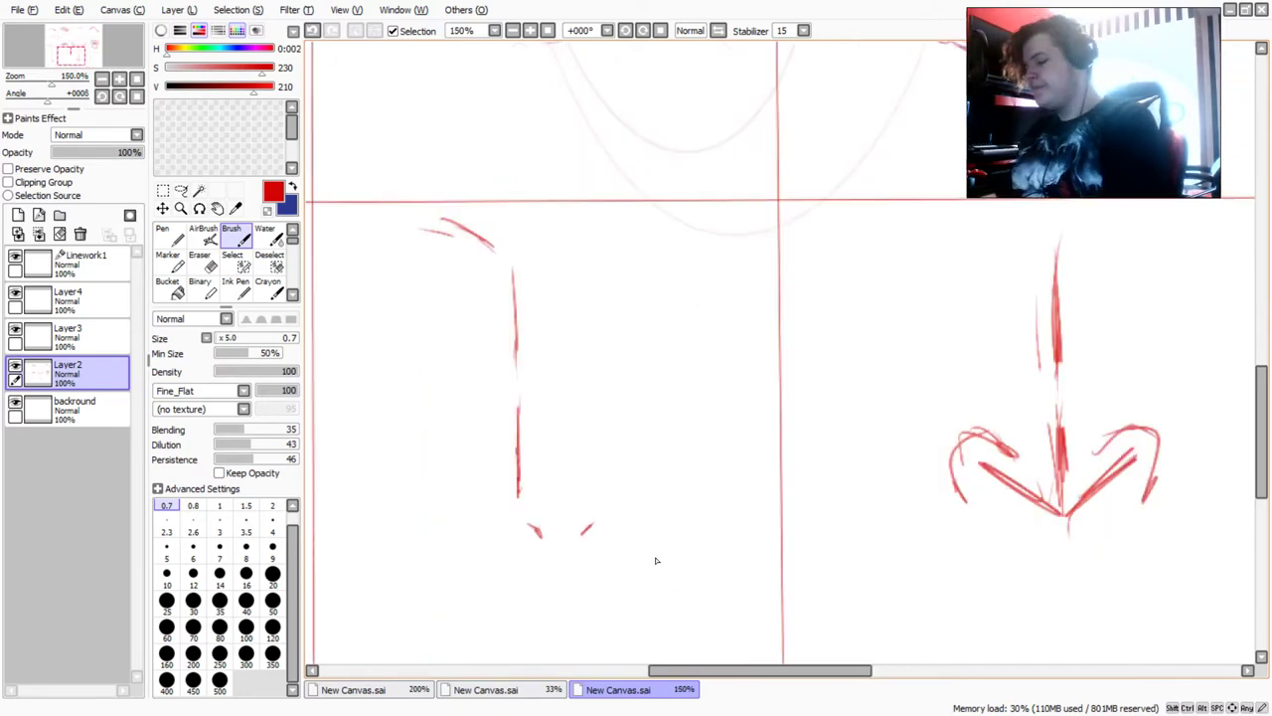
pyautogui.scroll(-1, 1036, 490)
pyautogui.scroll(1, 900, 517)
pyautogui.moveTo(909, 519)
pyautogui.mouseDown()
pyautogui.moveTo(875, 551)
pyautogui.moveTo(920, 507)
pyautogui.mouseUp()
pyautogui.moveTo(765, 545); pyautogui.dragTo(753, 521)
pyautogui.moveTo(797, 557); pyautogui.dragTo(784, 535)
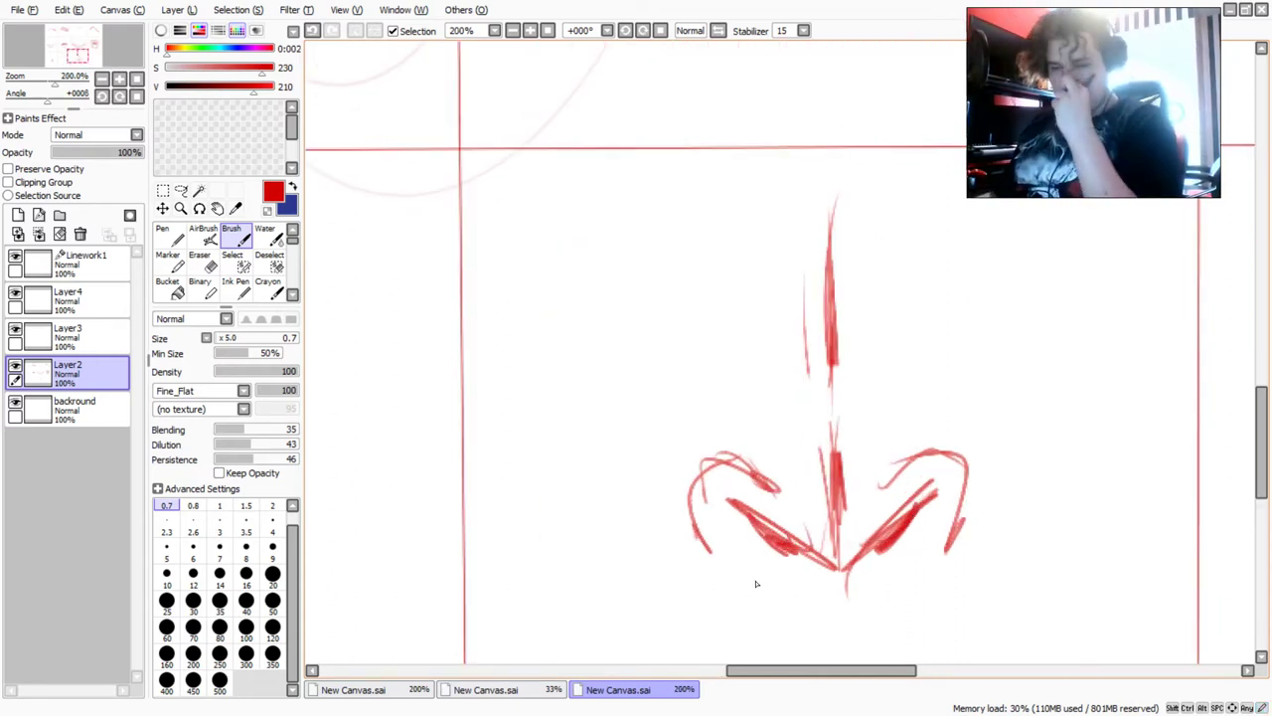
pyautogui.scroll(-5, 745, 597)
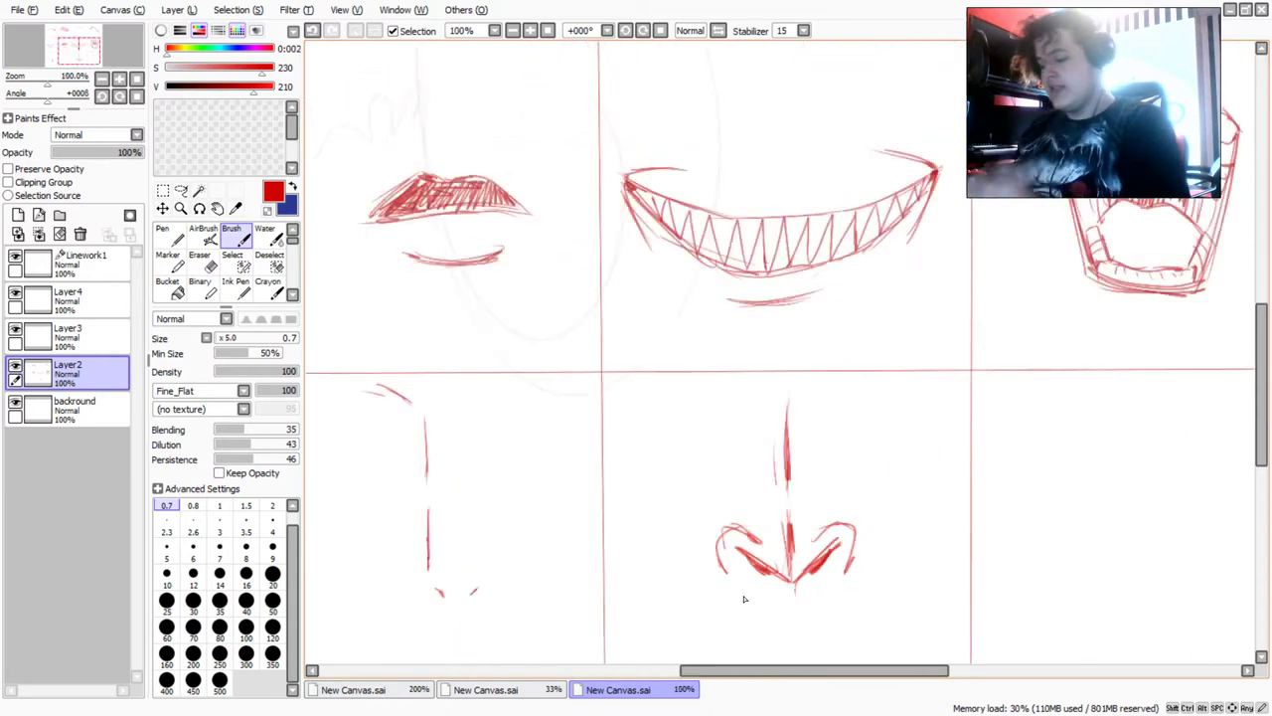
pyautogui.scroll(2, 869, 481)
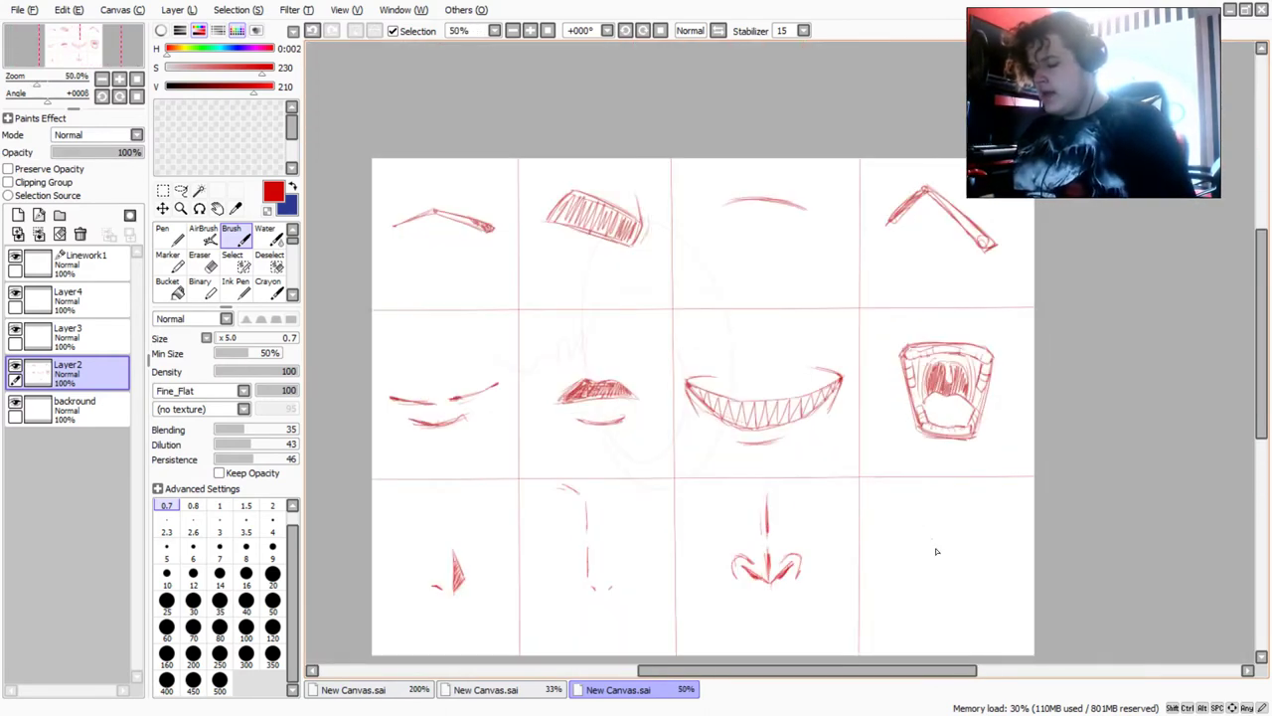
pyautogui.scroll(-2, 935, 537)
pyautogui.scroll(1, 953, 556)
pyautogui.scroll(3, 953, 557)
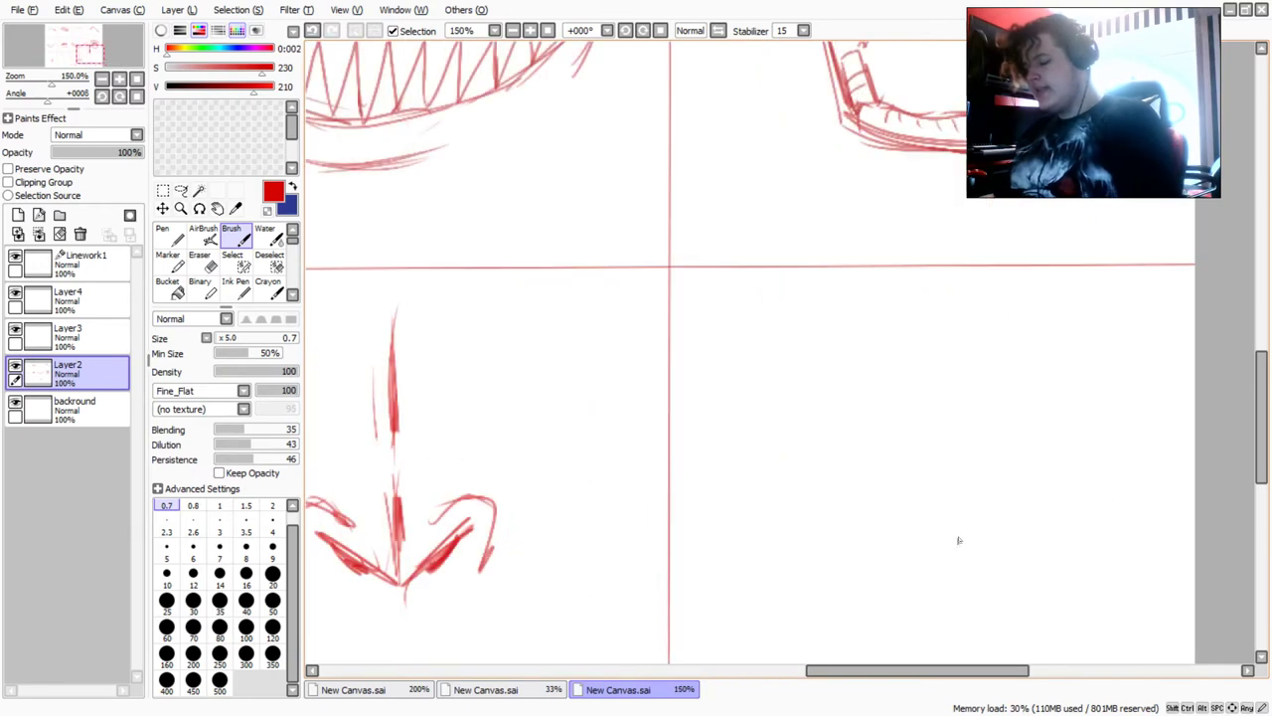
pyautogui.scroll(-2, 956, 527)
pyautogui.scroll(1, 945, 512)
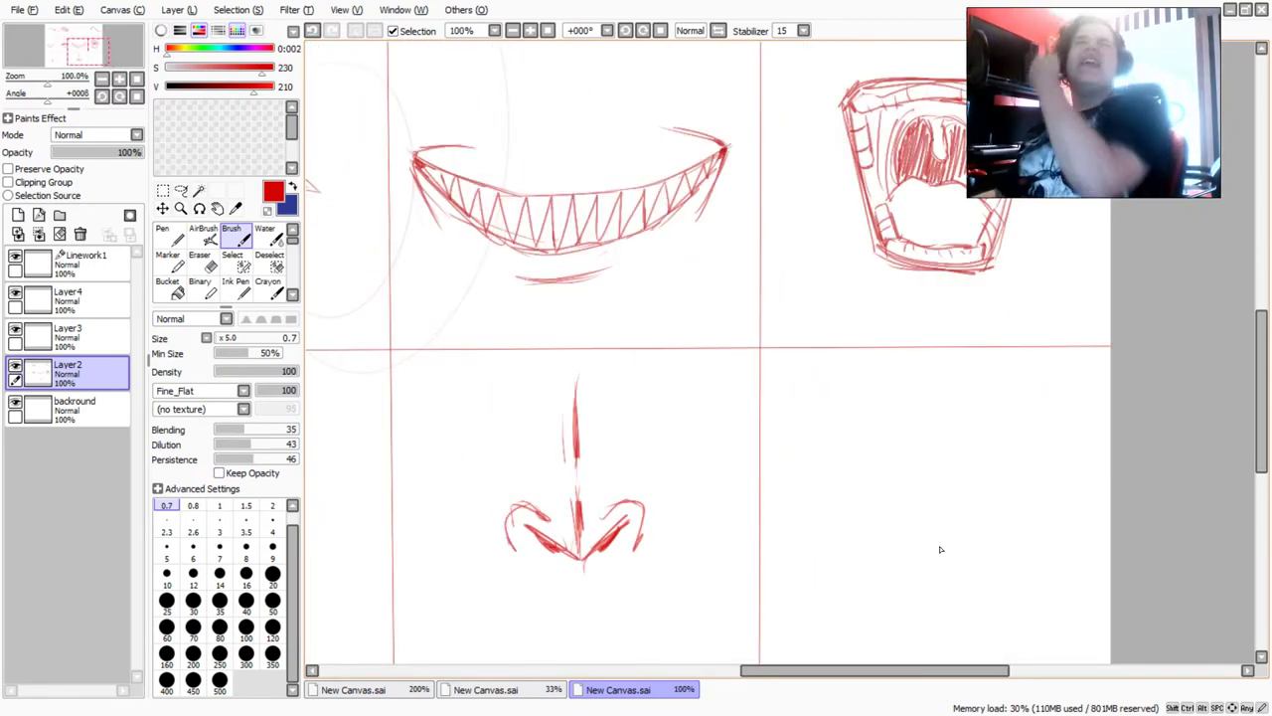
pyautogui.scroll(-3, 940, 548)
pyautogui.scroll(3, 928, 576)
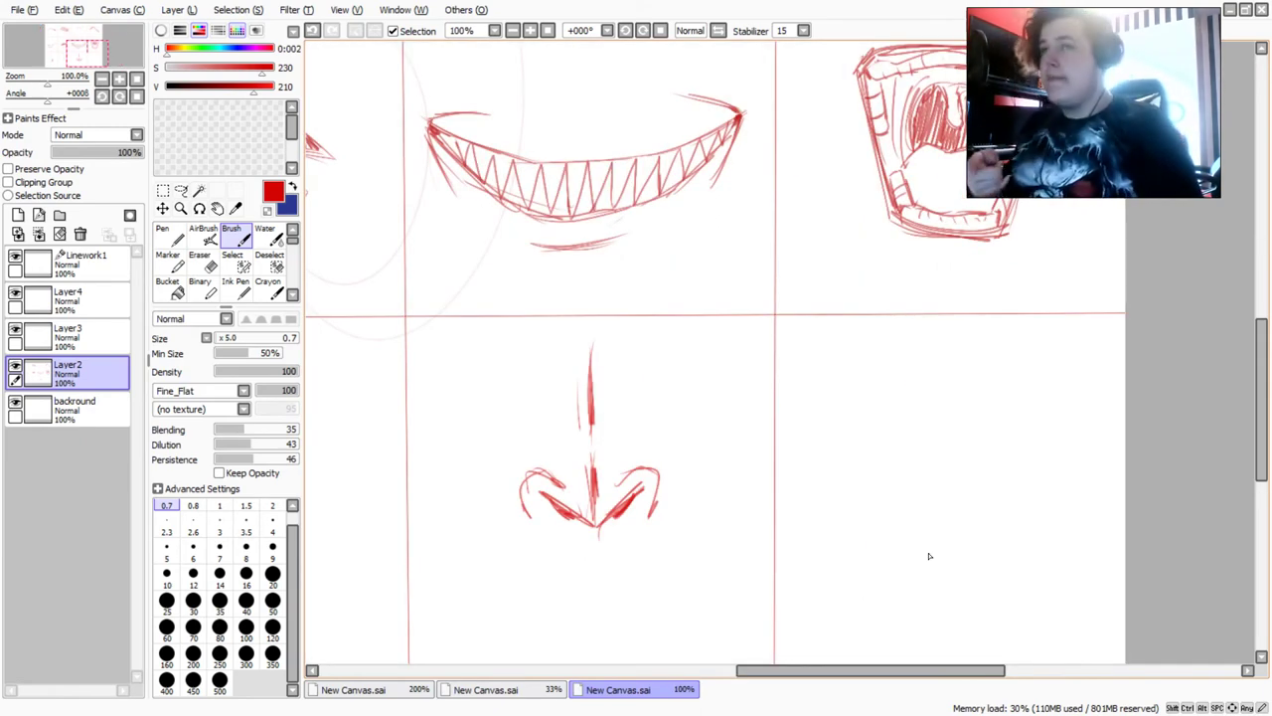
pyautogui.scroll(1, 1011, 457)
pyautogui.scroll(-2, 1031, 363)
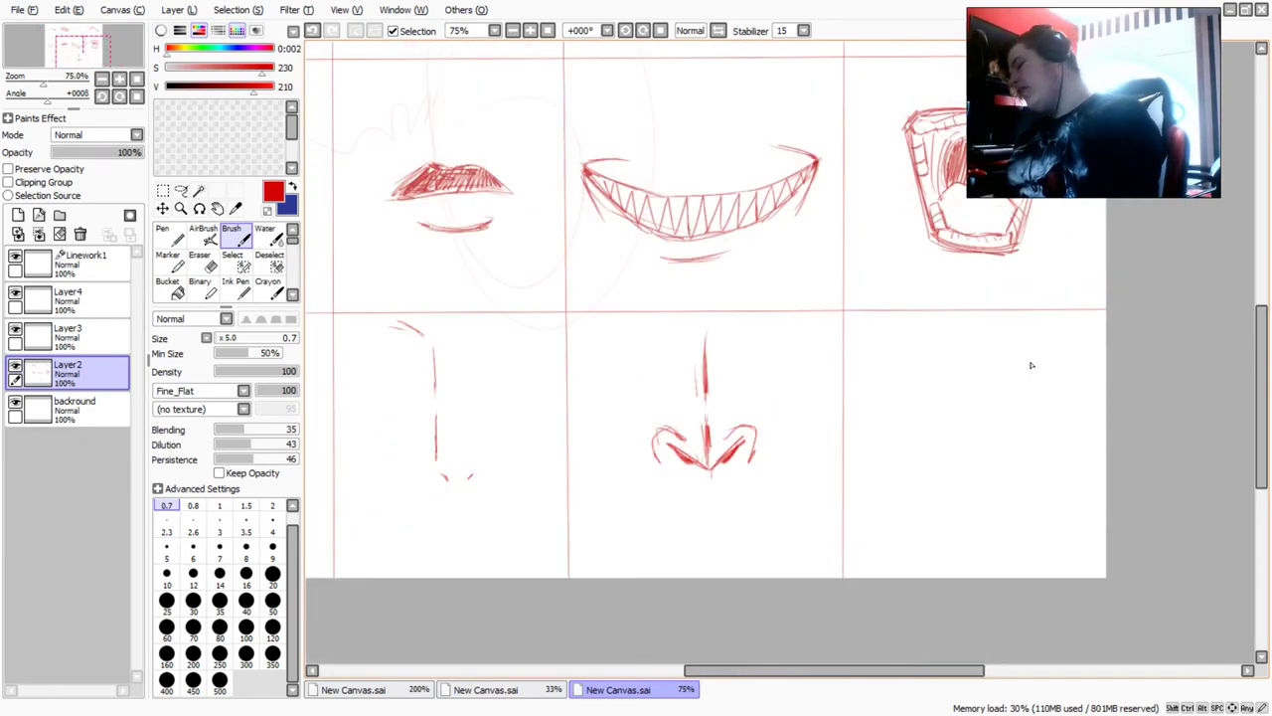
# Sketch a wide V-shaped nose base with curved nostril wings on both sides in the bottom row's fourth cell
pyautogui.scroll(1, 1017, 443)
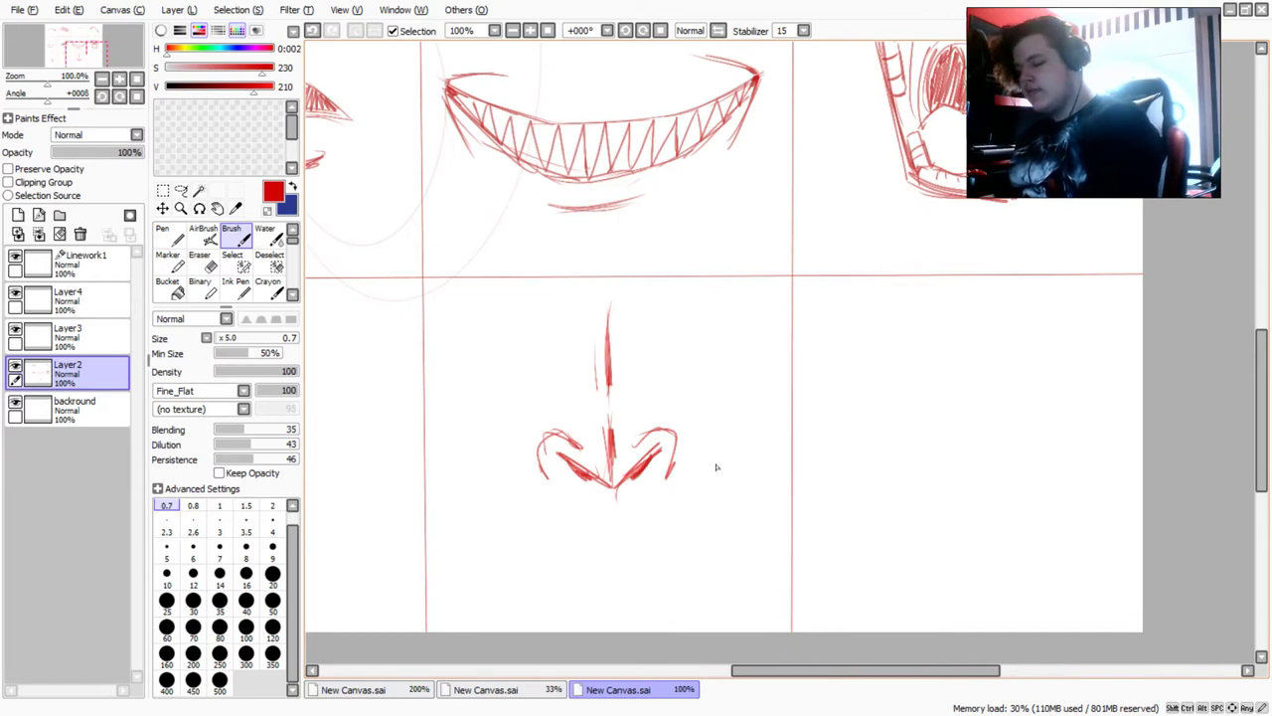
pyautogui.moveTo(1038, 479)
pyautogui.mouseDown()
pyautogui.moveTo(957, 518)
pyautogui.moveTo(895, 471)
pyautogui.mouseUp()
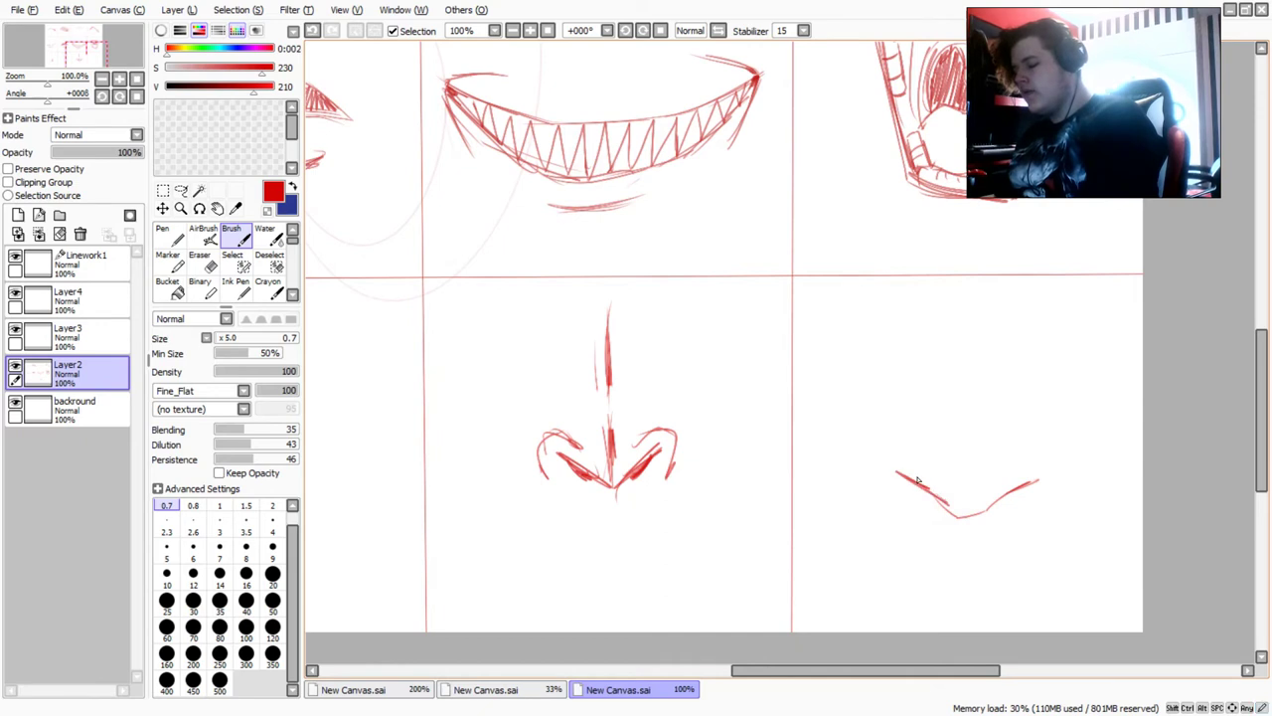
pyautogui.moveTo(1036, 481); pyautogui.dragTo(821, 474)
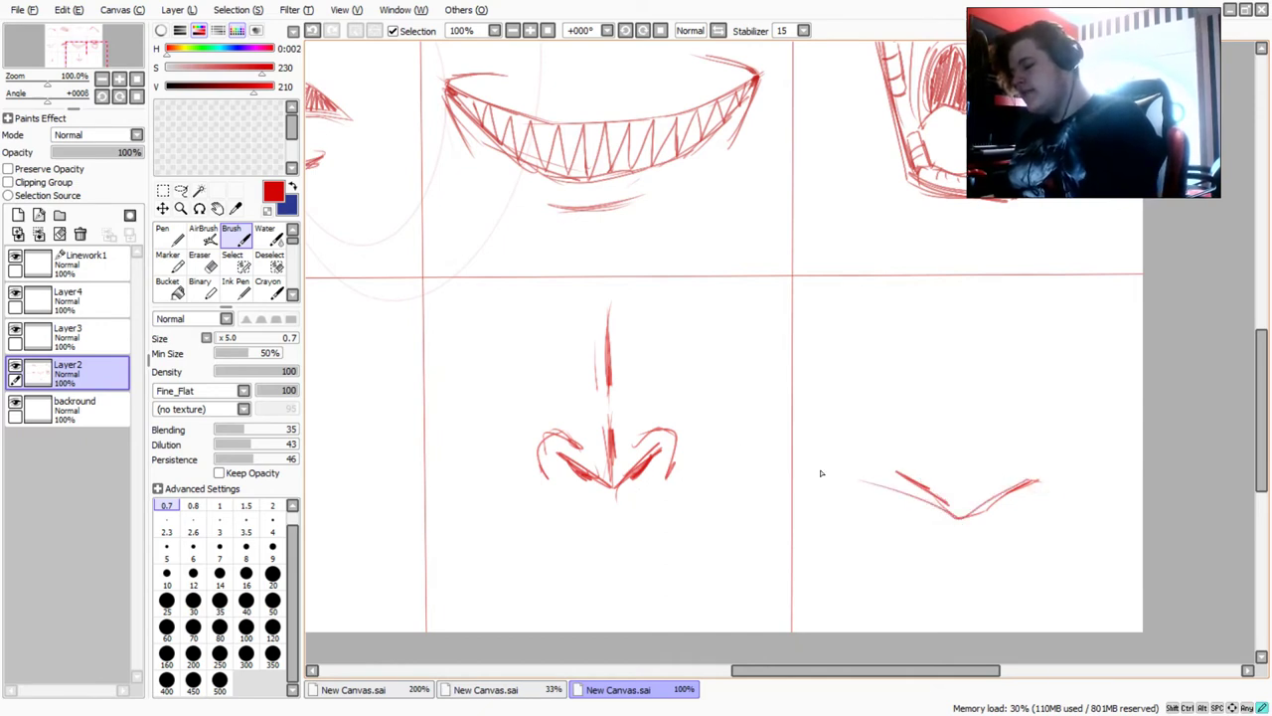
pyautogui.moveTo(900, 473)
pyautogui.mouseDown()
pyautogui.moveTo(920, 484)
pyautogui.moveTo(884, 466)
pyautogui.mouseUp()
pyautogui.moveTo(941, 502)
pyautogui.mouseDown()
pyautogui.moveTo(966, 513)
pyautogui.moveTo(1036, 483)
pyautogui.mouseUp()
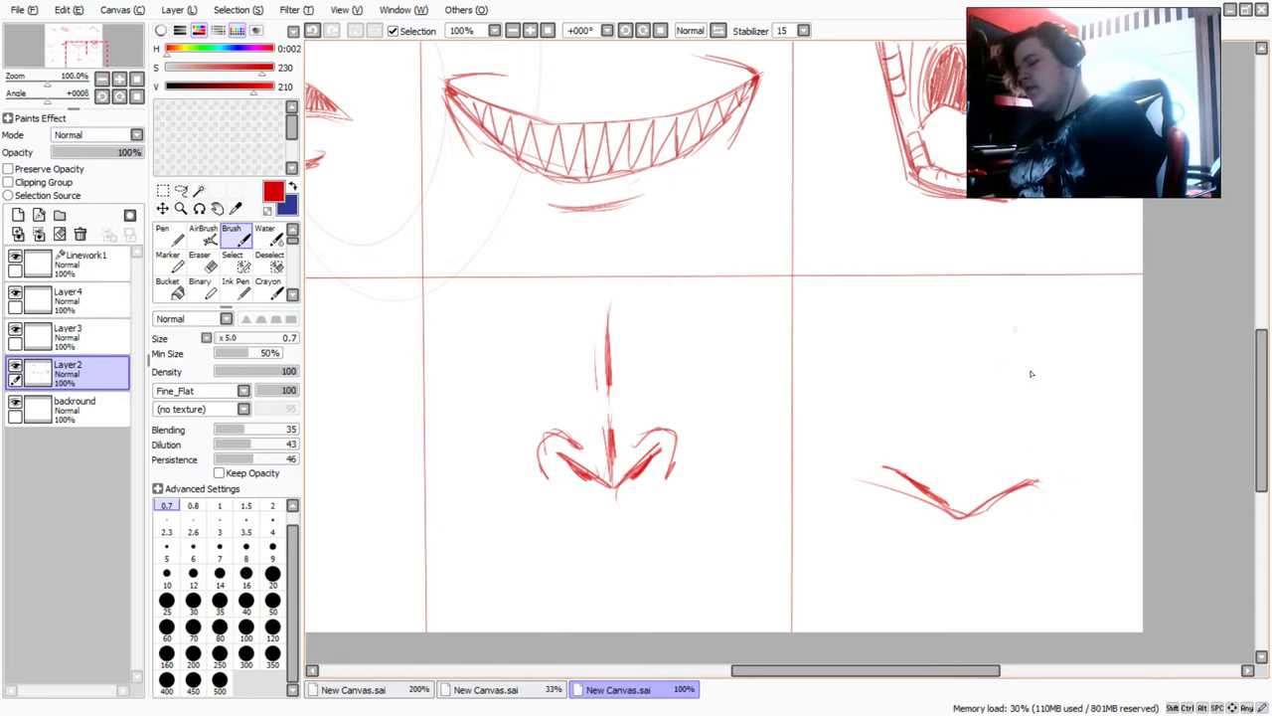
pyautogui.moveTo(1030, 449)
pyautogui.mouseDown()
pyautogui.moveTo(1051, 520)
pyautogui.moveTo(1058, 494)
pyautogui.moveTo(1044, 518)
pyautogui.mouseUp()
pyautogui.moveTo(913, 449)
pyautogui.mouseDown()
pyautogui.moveTo(870, 493)
pyautogui.moveTo(879, 460)
pyautogui.moveTo(911, 453)
pyautogui.mouseUp()
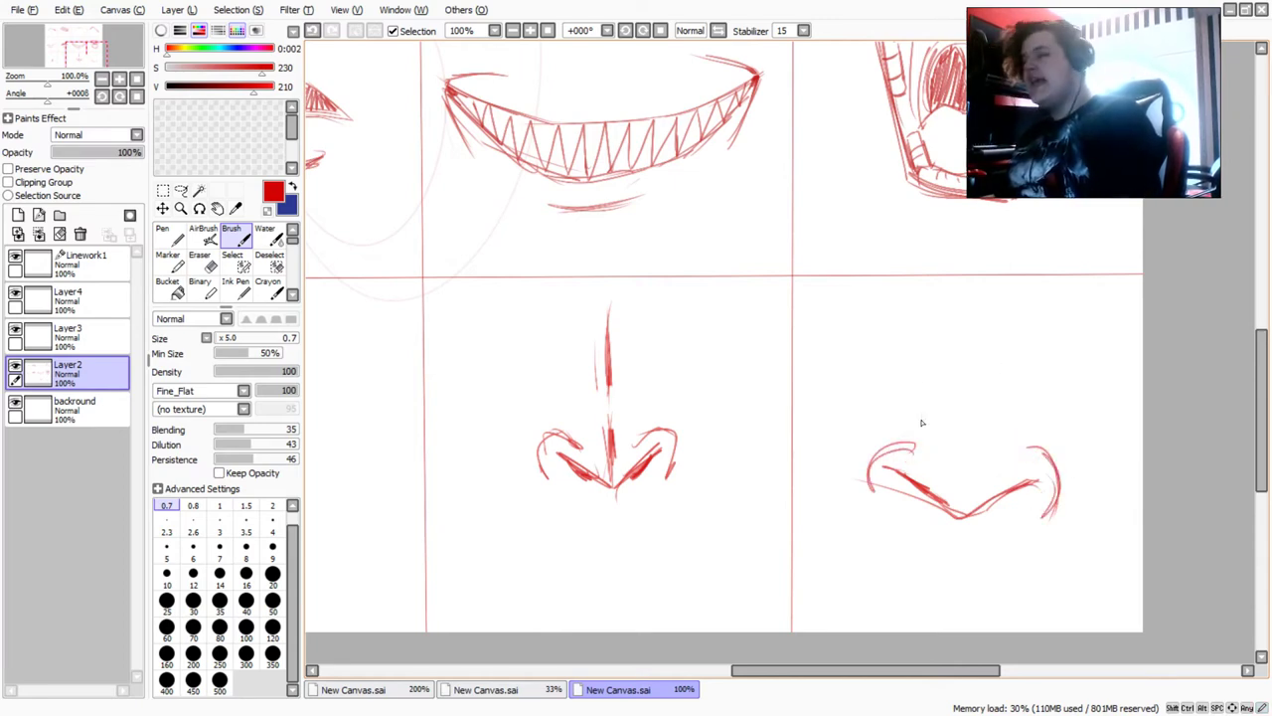
# Shade both nostrils along the fourth nose's V-shaped base with dense strokes
pyautogui.scroll(1, 926, 396)
pyautogui.scroll(-1, 928, 397)
pyautogui.scroll(3, 904, 522)
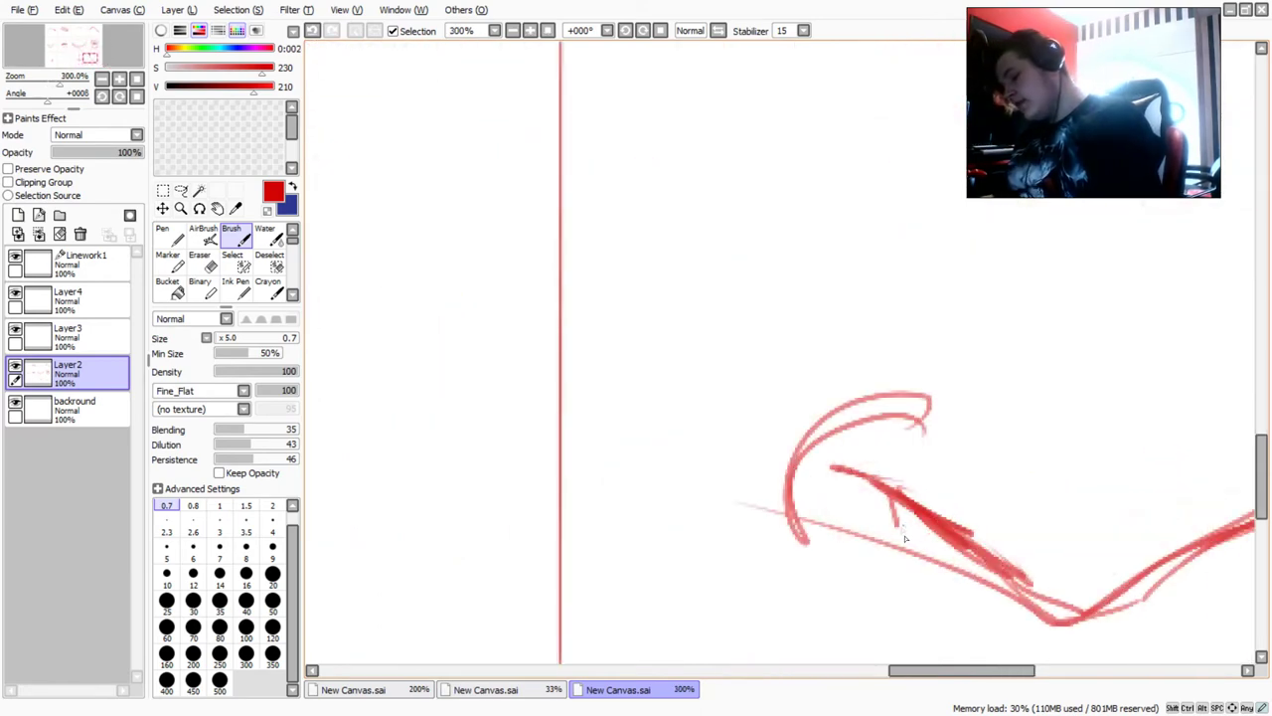
pyautogui.moveTo(922, 540)
pyautogui.mouseDown()
pyautogui.moveTo(954, 557)
pyautogui.moveTo(914, 526)
pyautogui.moveTo(949, 554)
pyautogui.mouseUp()
pyautogui.scroll(-2, 880, 463)
pyautogui.scroll(1, 1039, 522)
pyautogui.moveTo(1050, 498); pyautogui.dragTo(979, 533)
pyautogui.moveTo(979, 534)
pyautogui.mouseDown()
pyautogui.moveTo(1048, 500)
pyautogui.moveTo(985, 526)
pyautogui.moveTo(1004, 534)
pyautogui.mouseUp()
pyautogui.scroll(-1, 975, 565)
pyautogui.scroll(1, 975, 569)
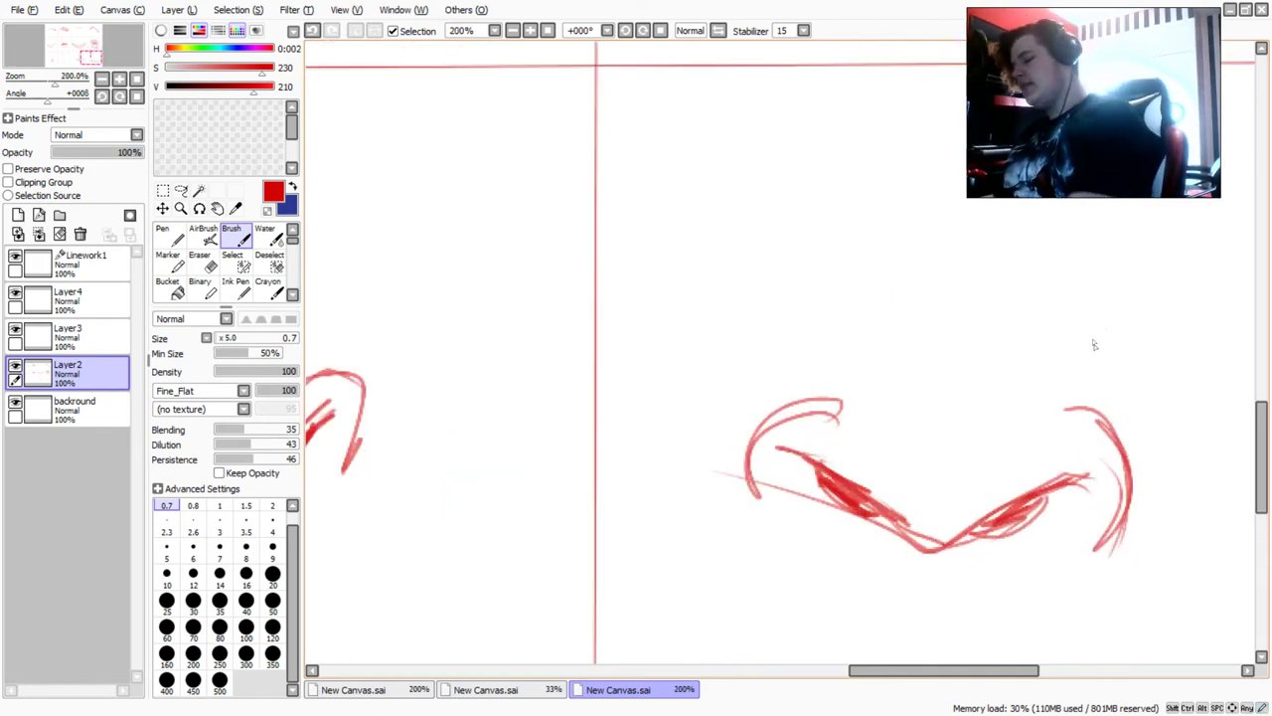
# Draw a long bridge line on each side of the fourth nose and a short crease above each nostril wing
pyautogui.moveTo(1075, 363); pyautogui.dragTo(1101, 203)
pyautogui.moveTo(843, 333)
pyautogui.mouseDown()
pyautogui.moveTo(826, 249)
pyautogui.moveTo(834, 141)
pyautogui.mouseUp()
pyautogui.moveTo(846, 113)
pyautogui.mouseDown()
pyautogui.moveTo(836, 345)
pyautogui.moveTo(858, 104)
pyautogui.moveTo(836, 335)
pyautogui.moveTo(828, 316)
pyautogui.moveTo(839, 352)
pyautogui.moveTo(824, 307)
pyautogui.moveTo(839, 369)
pyautogui.moveTo(747, 371)
pyautogui.mouseUp()
pyautogui.moveTo(1068, 407)
pyautogui.mouseDown()
pyautogui.moveTo(1107, 386)
pyautogui.moveTo(1146, 417)
pyautogui.mouseUp()
pyautogui.scroll(-2, 1117, 372)
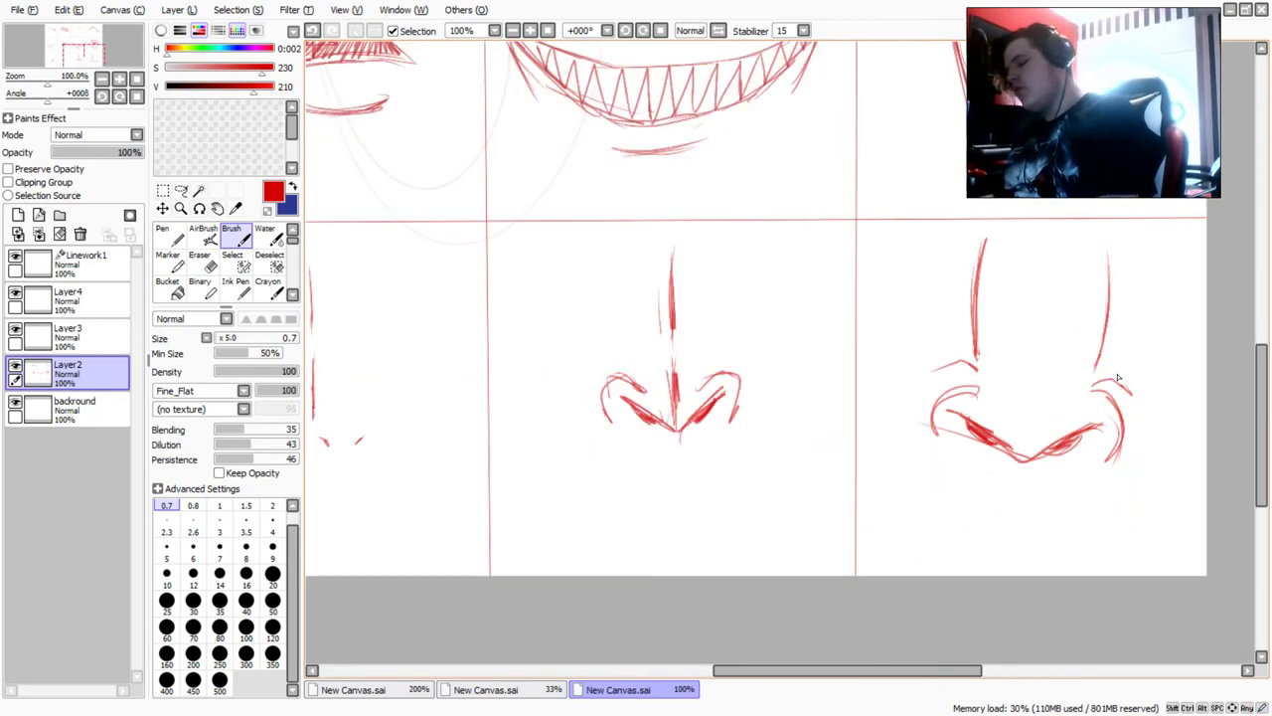
# Add short wrinkle strokes between the fourth nose's bridge lines, beside its nostrils and at the top of the bridge
pyautogui.scroll(2, 865, 251)
pyautogui.moveTo(1085, 453); pyautogui.dragTo(1061, 427)
pyautogui.scroll(-3, 1039, 479)
pyautogui.scroll(3, 1083, 511)
pyautogui.scroll(-4, 1078, 502)
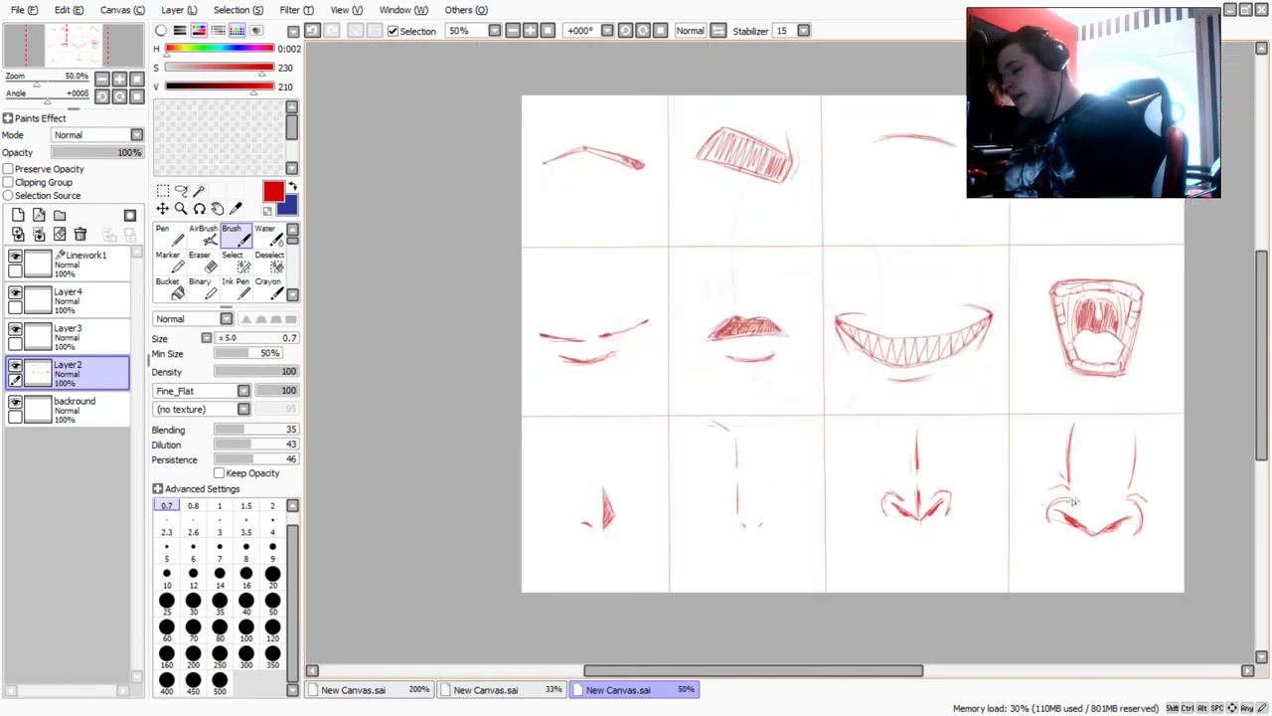
pyautogui.scroll(2, 1074, 500)
pyautogui.moveTo(1055, 519)
pyautogui.mouseDown()
pyautogui.moveTo(1099, 491)
pyautogui.moveTo(1055, 519)
pyautogui.mouseUp()
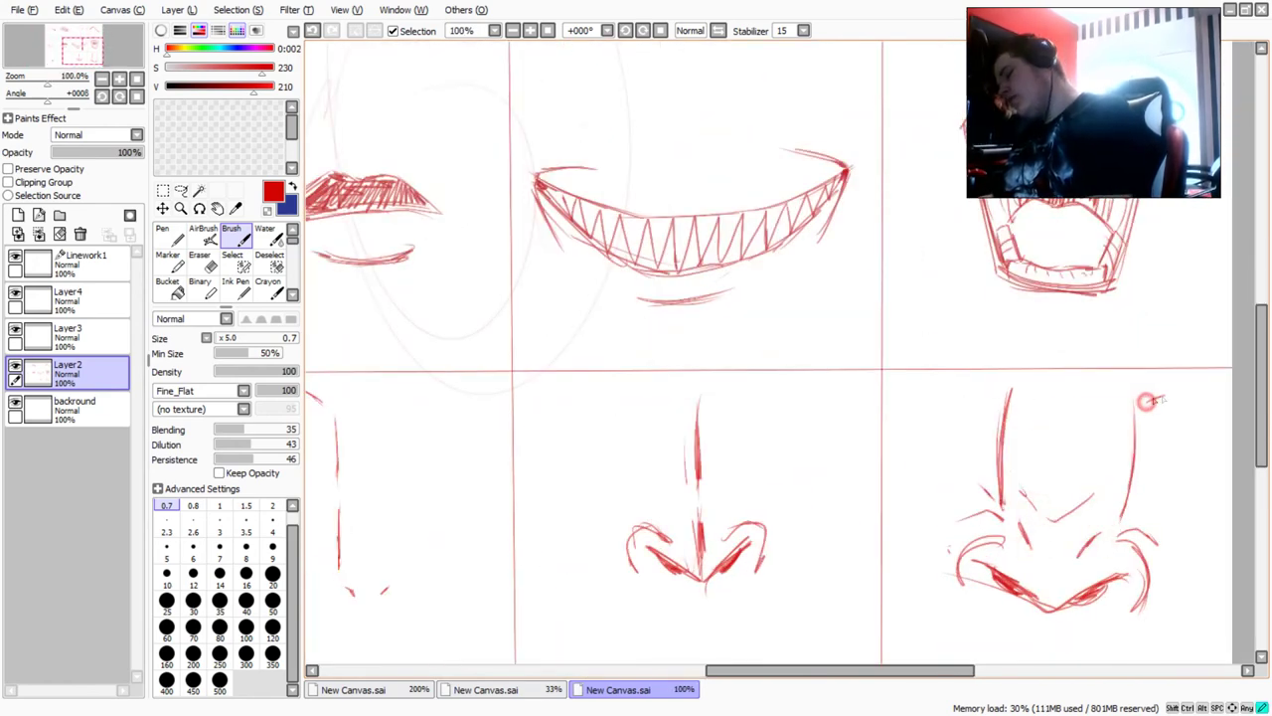
# Erase the short stray strokes beside the upper ends of the fourth nose's bridge lines
pyautogui.scroll(-3, 986, 389)
pyautogui.scroll(1, 982, 384)
pyautogui.scroll(2, 982, 385)
pyautogui.scroll(1, 1046, 500)
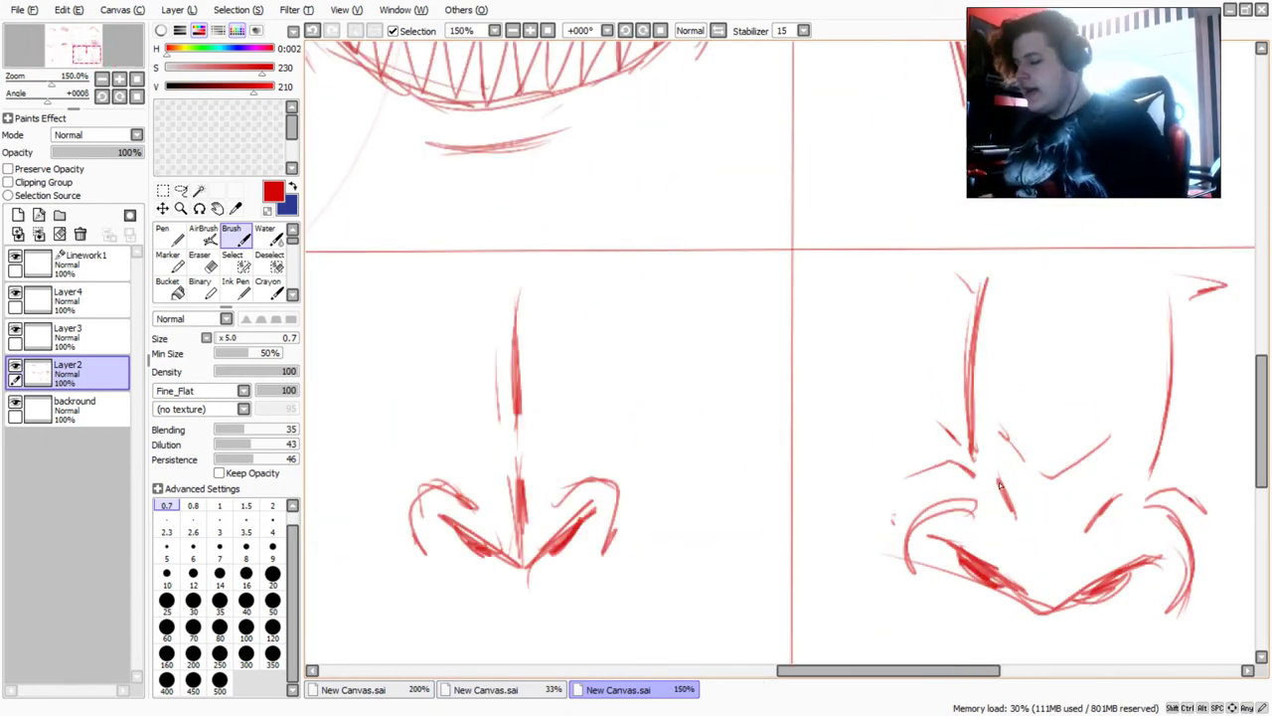
pyautogui.click(200, 261)
pyautogui.moveTo(1209, 281); pyautogui.dragTo(1203, 287)
pyautogui.moveTo(956, 264); pyautogui.dragTo(954, 282)
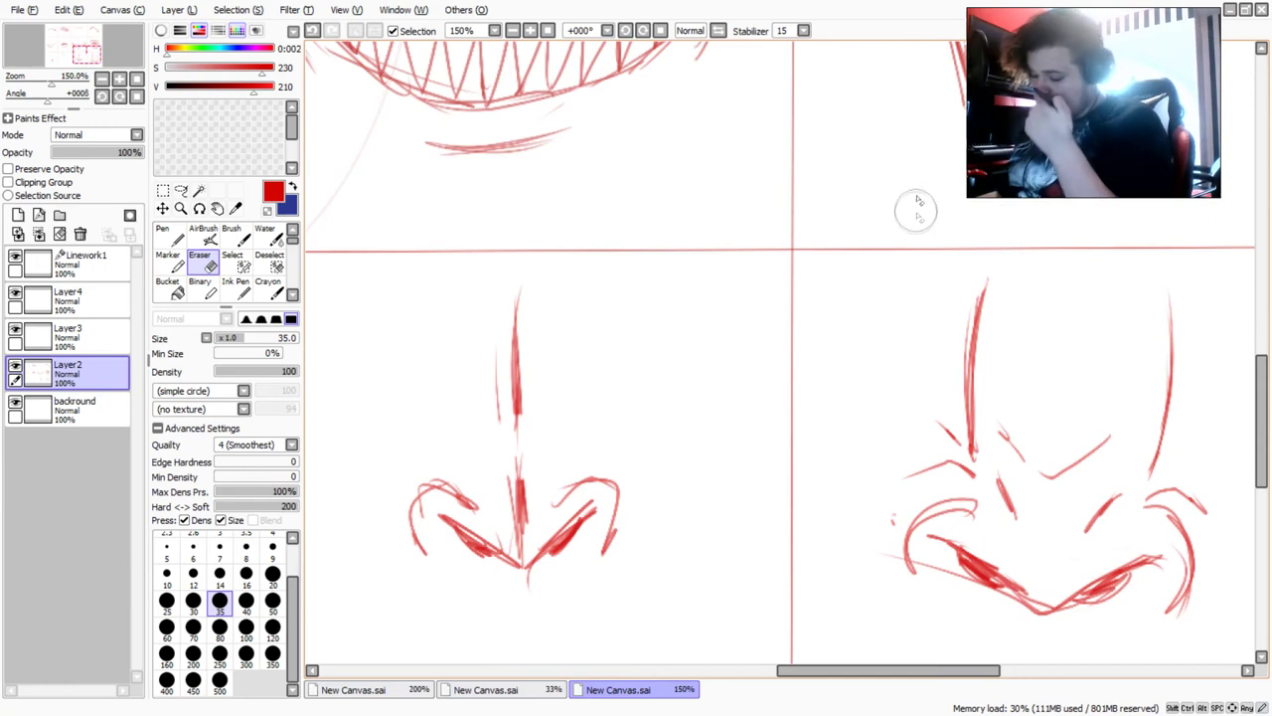
pyautogui.scroll(-3, 914, 206)
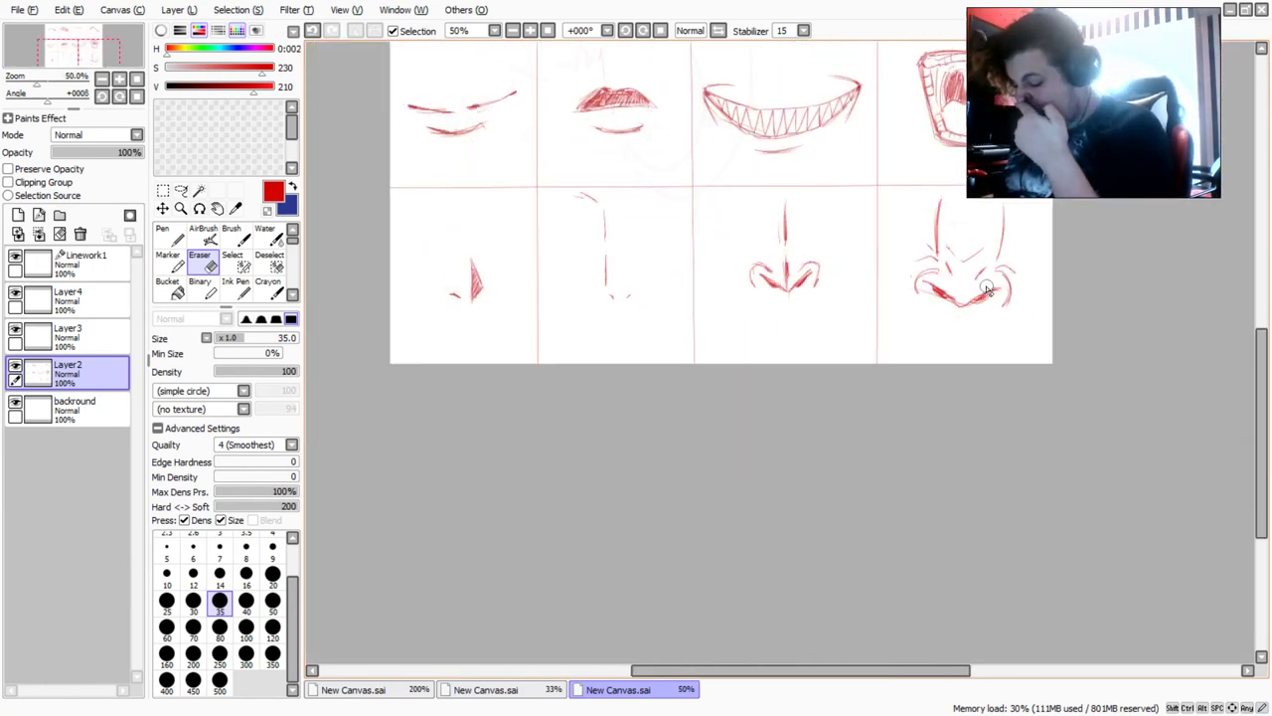
pyautogui.scroll(1, 986, 288)
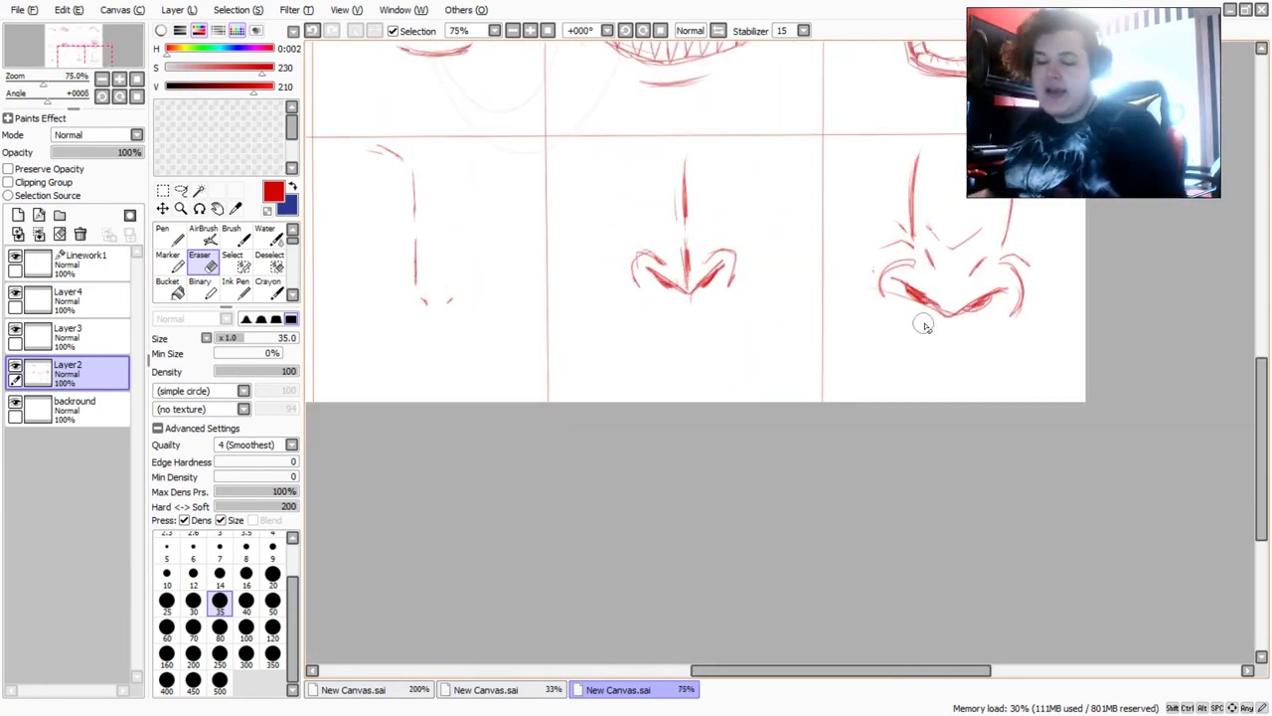